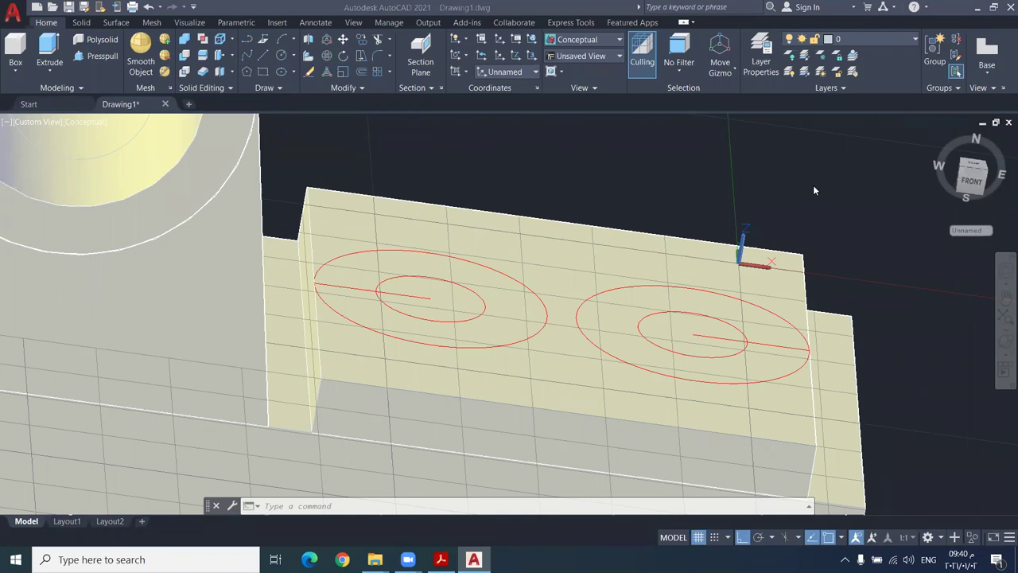
pyautogui.scroll(-3, 804, 209)
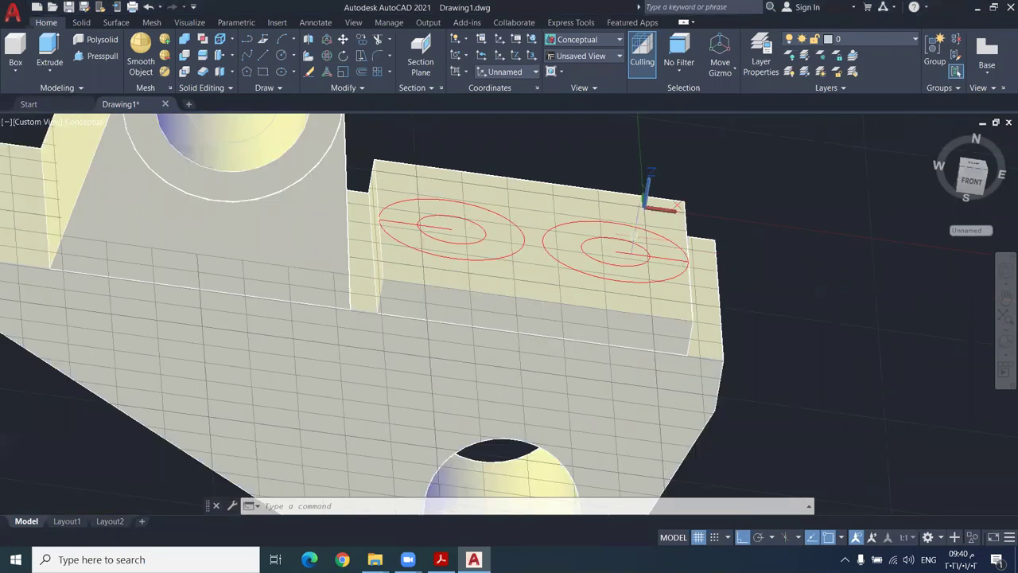
pyautogui.scroll(3, 631, 237)
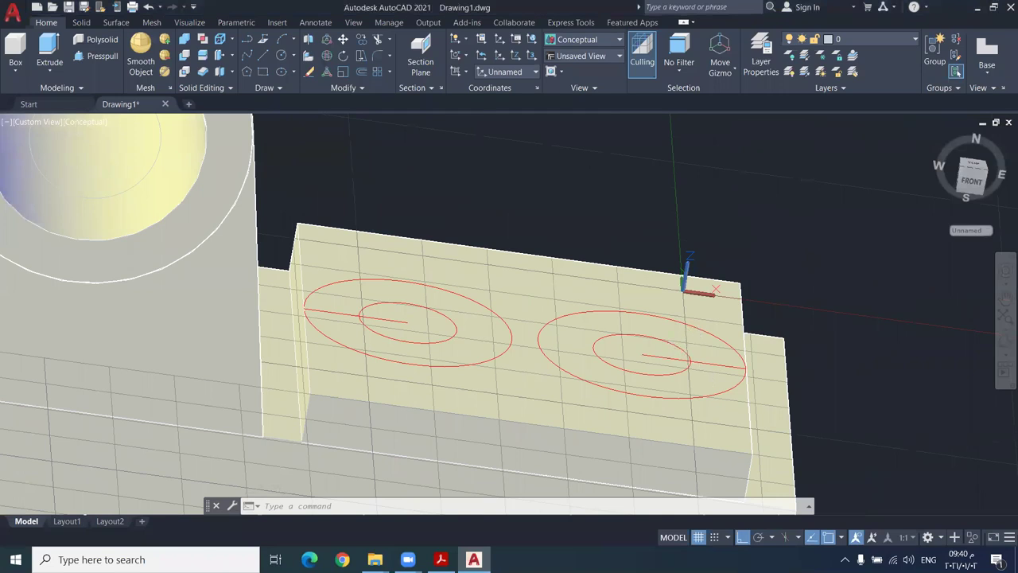
pyautogui.moveTo(674, 334); pyautogui.dragTo(658, 308, button='middle')
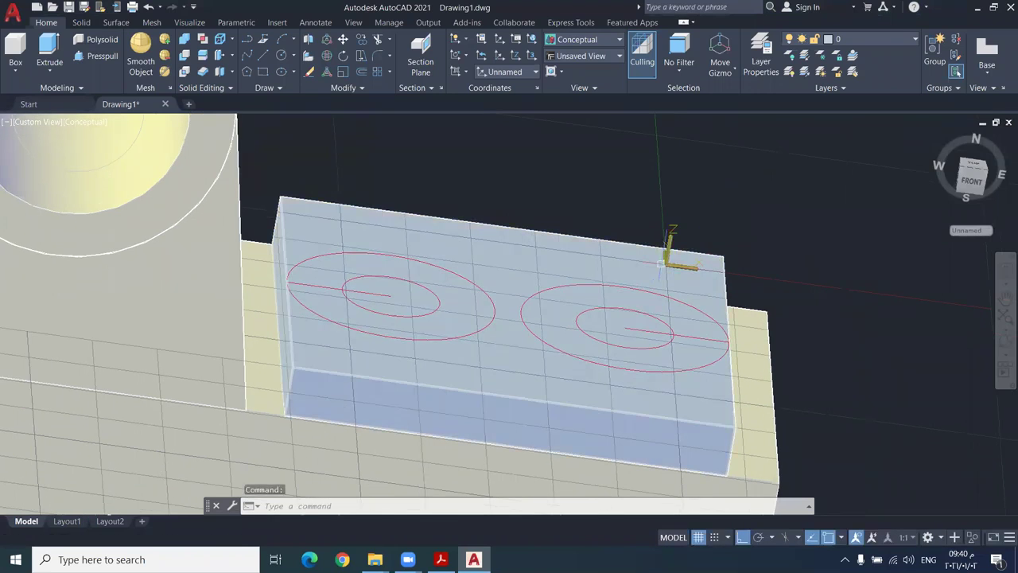
pyautogui.moveTo(864, 309); pyautogui.dragTo(854, 293, button='middle')
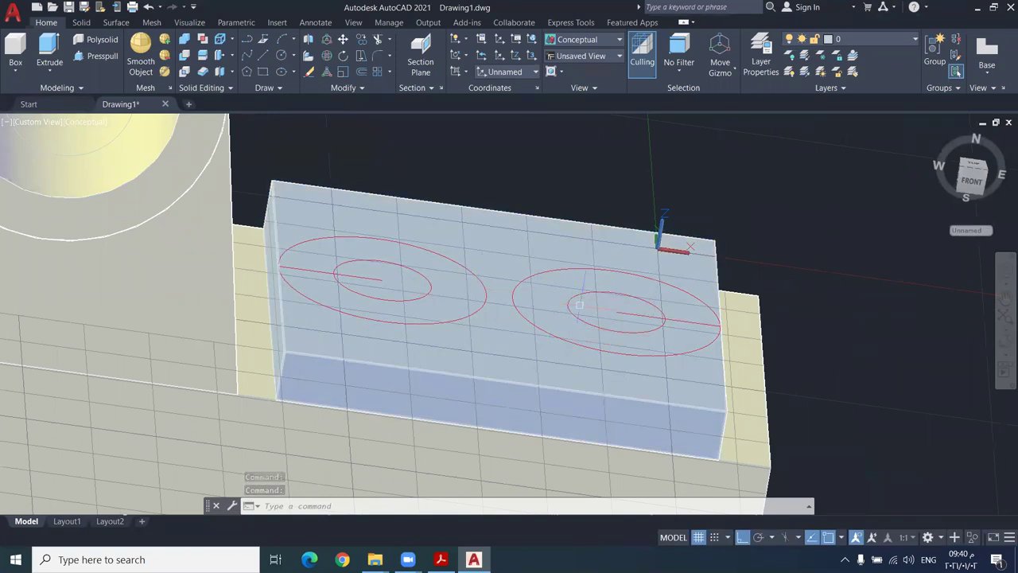
pyautogui.scroll(1, 561, 283)
pyautogui.scroll(1, 561, 282)
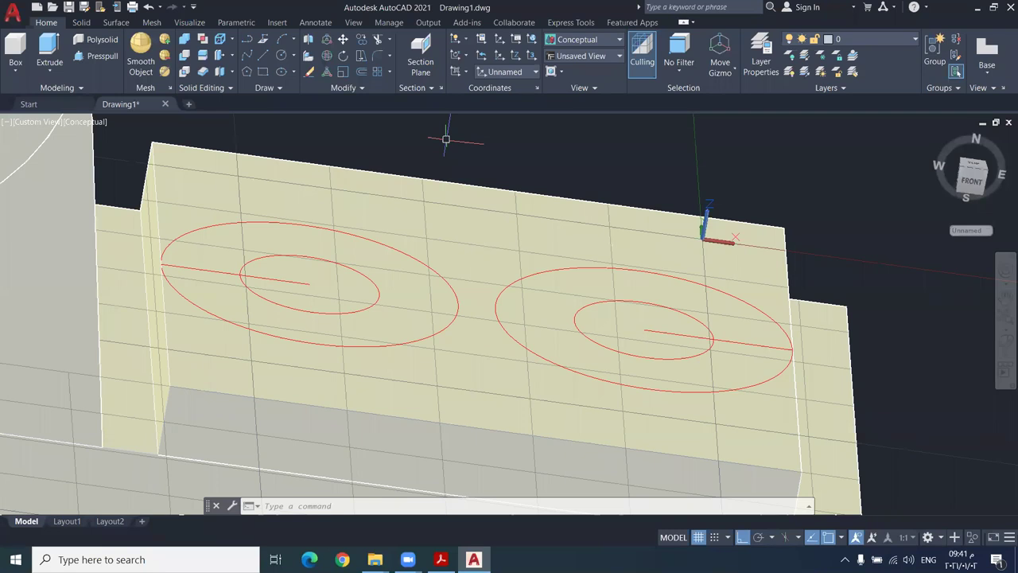
# Start a line on the raised block's face, tangent to the lower side of the right-hand outer circle
pyautogui.scroll(-5, 446, 140)
pyautogui.scroll(4, 518, 180)
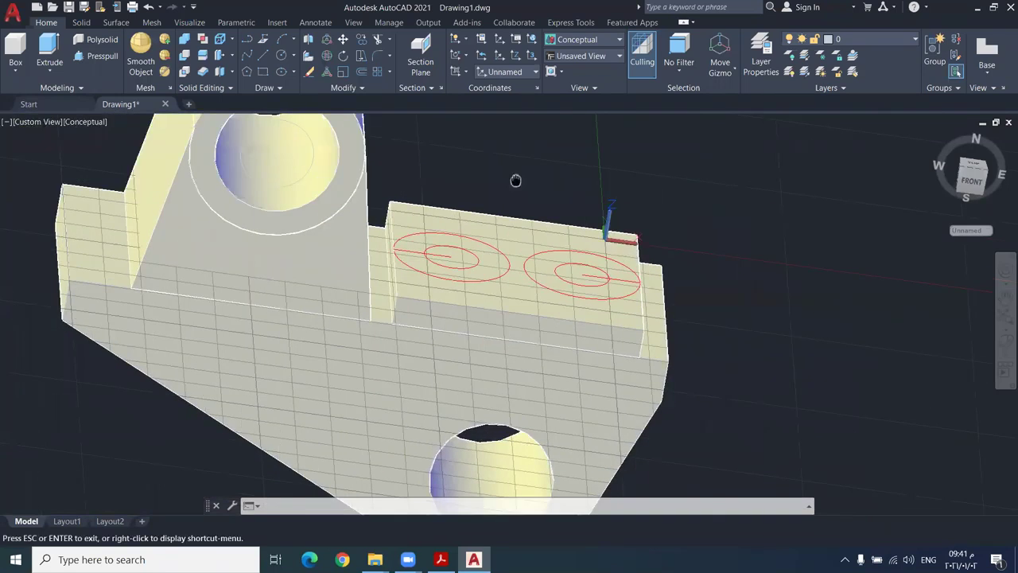
pyautogui.moveTo(522, 193); pyautogui.dragTo(522, 182, button='middle')
pyautogui.write('L')
pyautogui.click(572, 210)
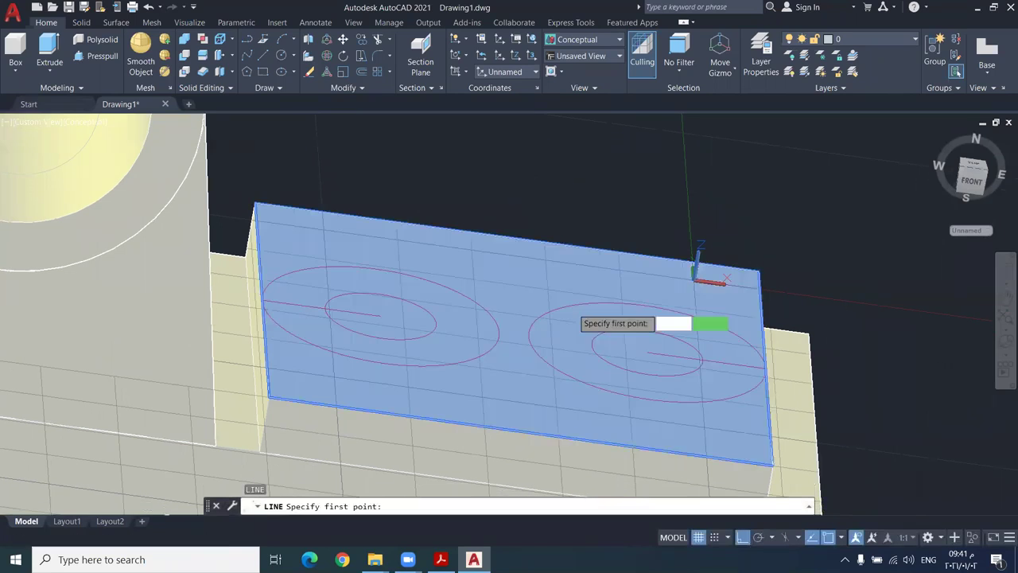
pyautogui.scroll(3, 650, 382)
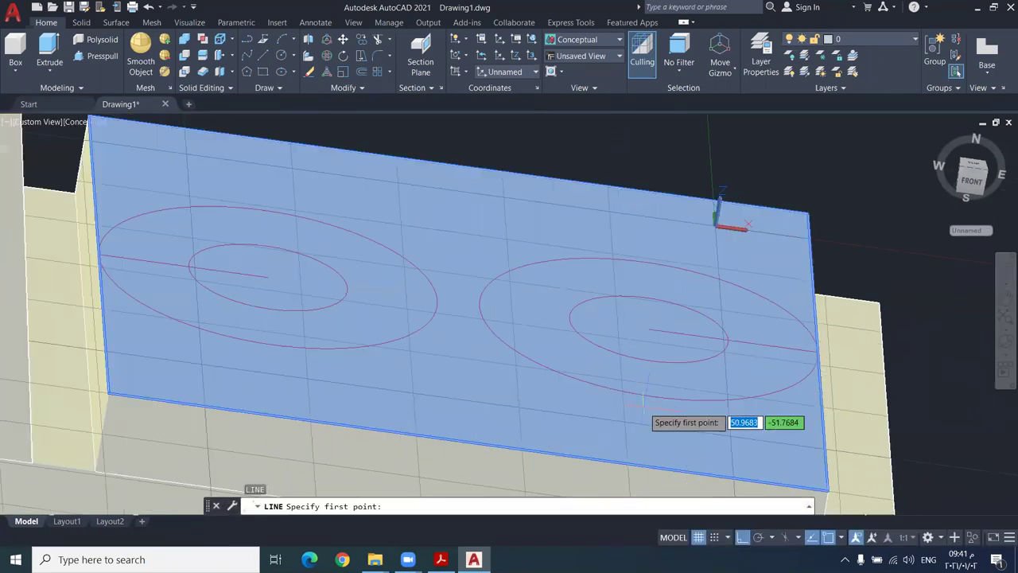
pyautogui.keyDown('shift'); pyautogui.rightClick(502, 379); pyautogui.keyUp('shift')
pyautogui.click(547, 267)
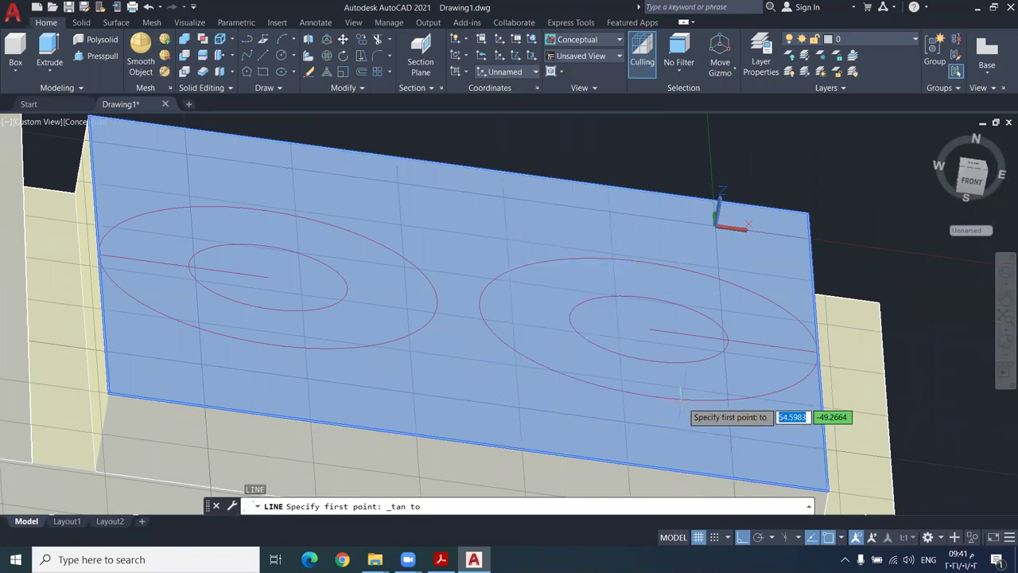
pyautogui.click(661, 421)
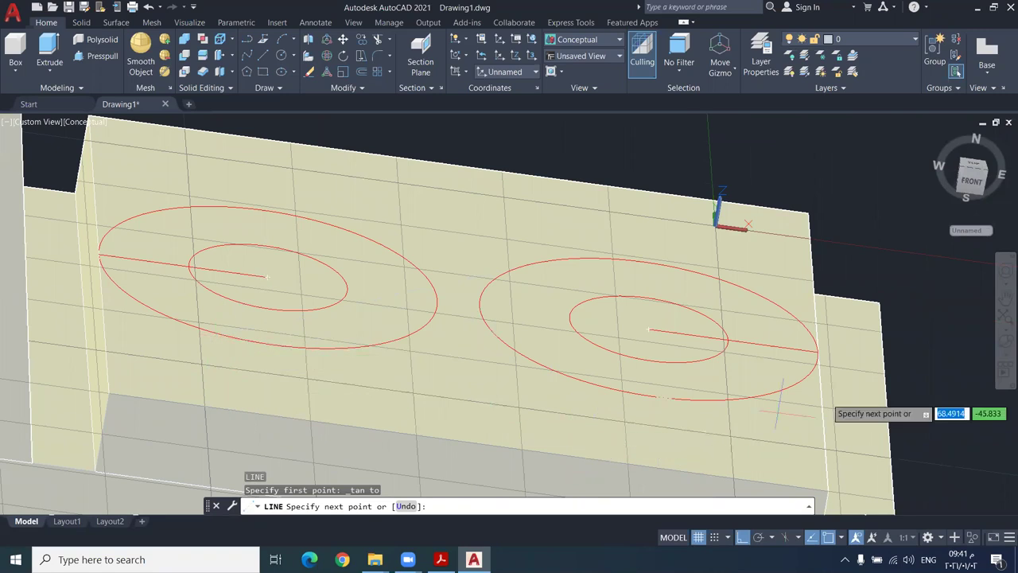
# End the line tangent to the lower side of the left-hand outer circle, joining both large circles
pyautogui.keyDown('shift'); pyautogui.rightClick(249, 356); pyautogui.keyUp('shift')
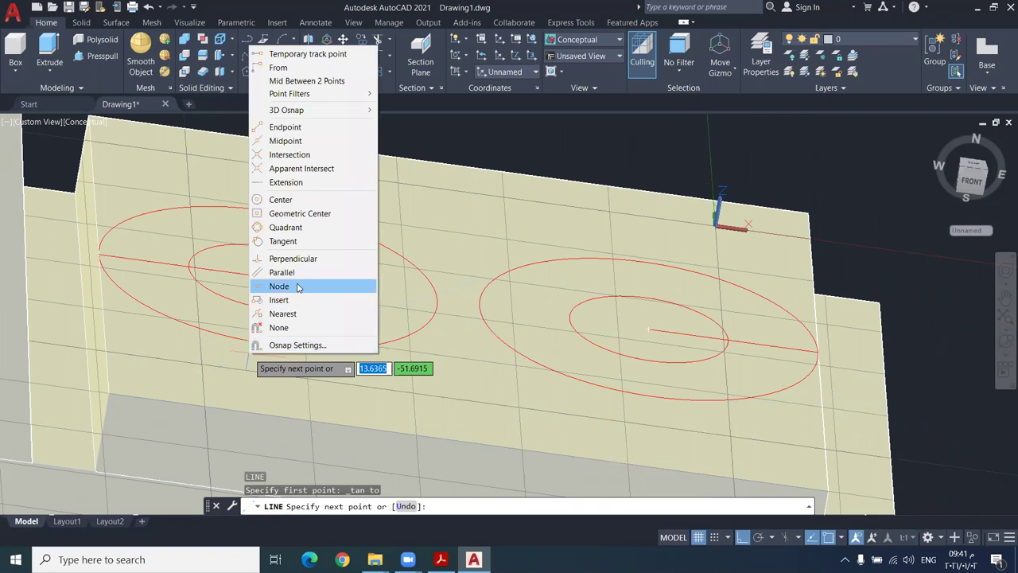
pyautogui.click(284, 241)
pyautogui.scroll(2, 219, 362)
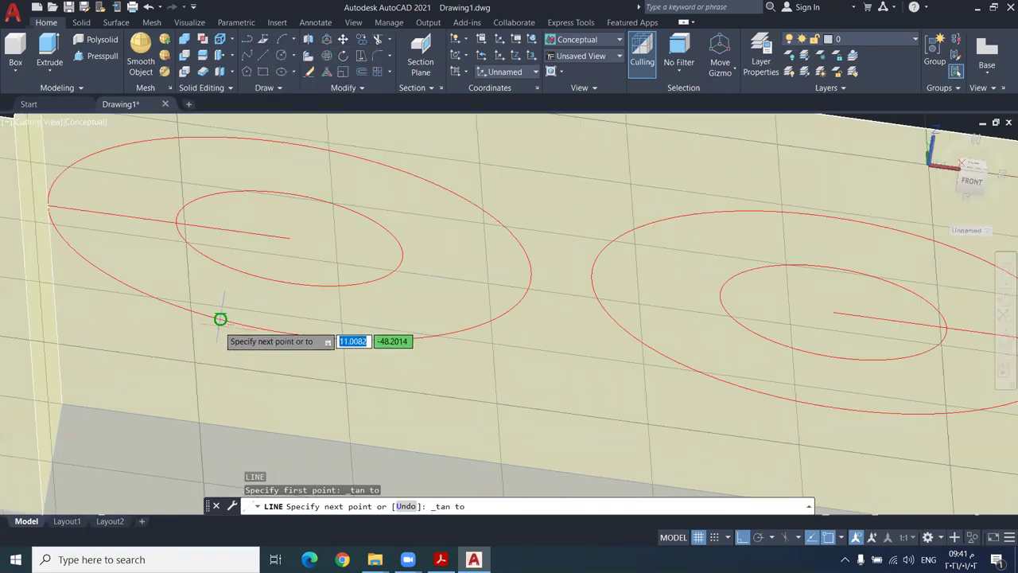
pyautogui.click(220, 318)
pyautogui.scroll(-2, 472, 396)
pyautogui.moveTo(472, 396); pyautogui.dragTo(392, 394, button='middle')
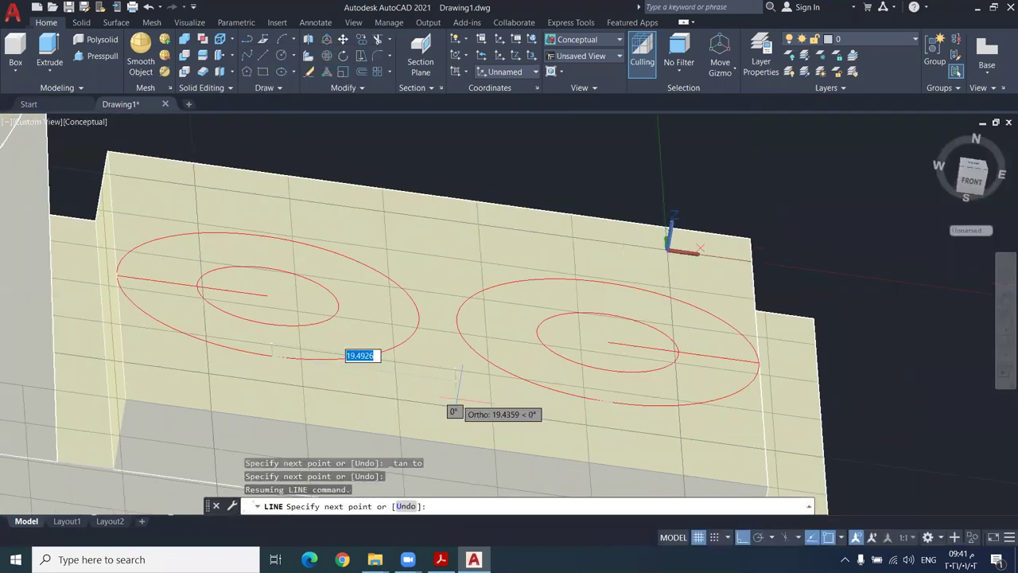
pyautogui.scroll(2, 457, 395)
pyautogui.press('Escape')
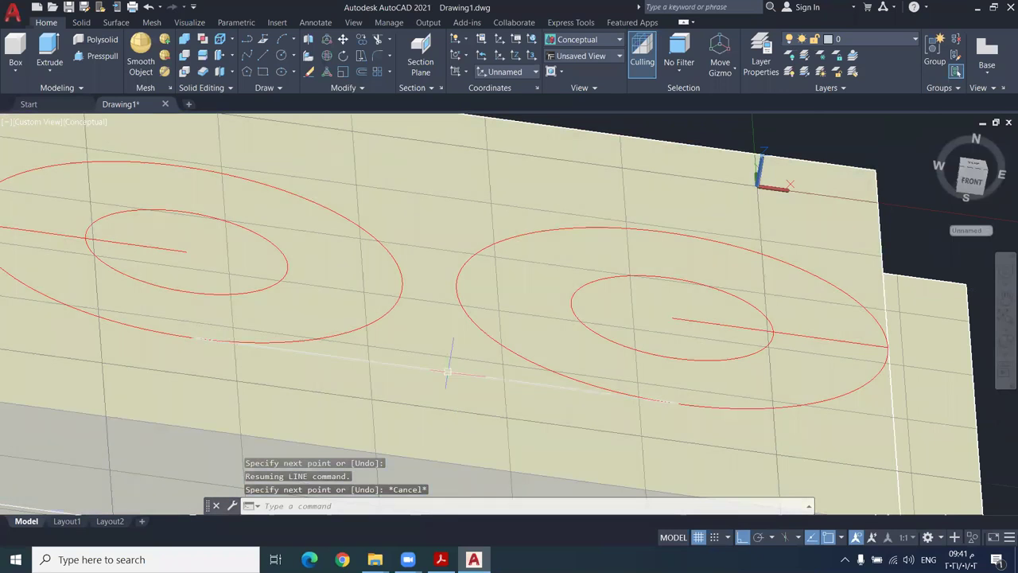
pyautogui.click(447, 372)
pyautogui.keyDown('shift'); pyautogui.moveTo(448, 371); pyautogui.dragTo(628, 366, button='middle'); pyautogui.keyUp('shift')
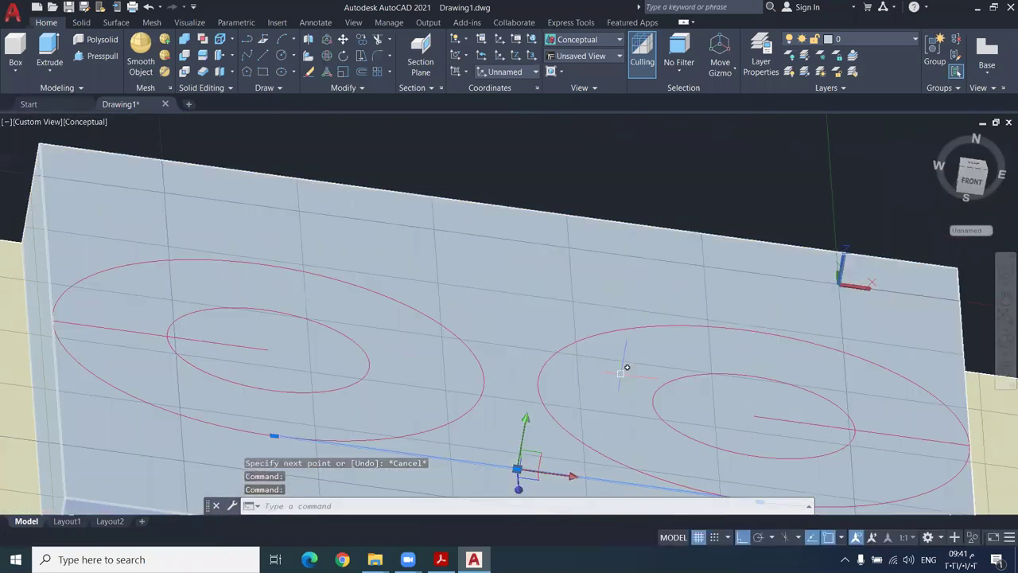
pyautogui.press('Escape')
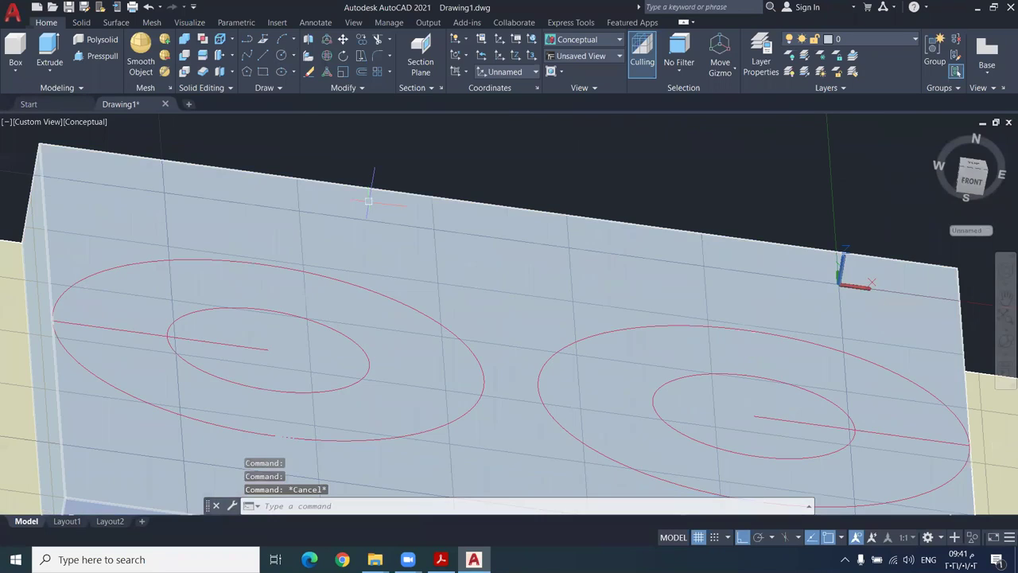
# Try to start a second line tangent to the upper side of the right-hand outer circle
pyautogui.write('L')
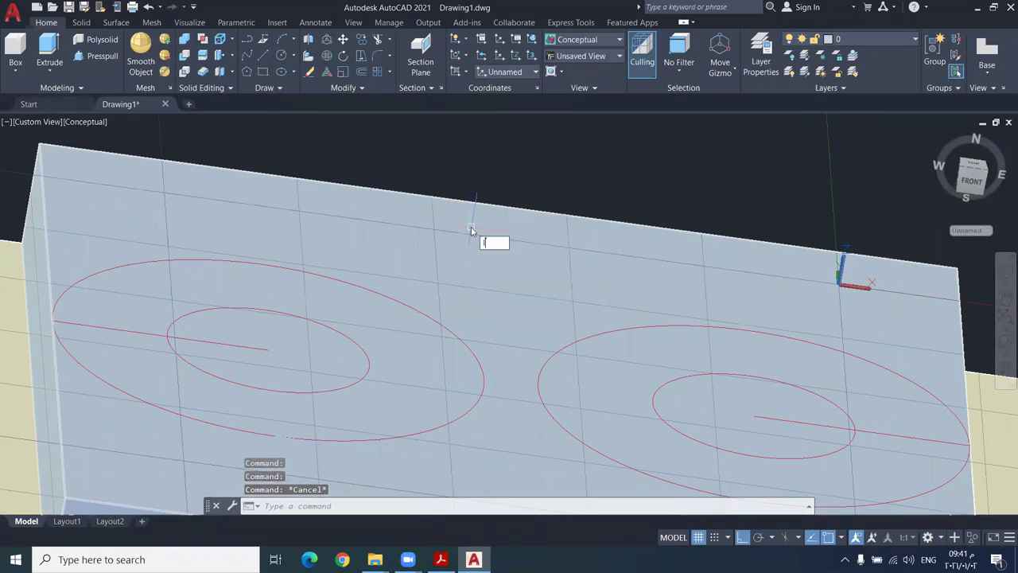
pyautogui.press('Return')
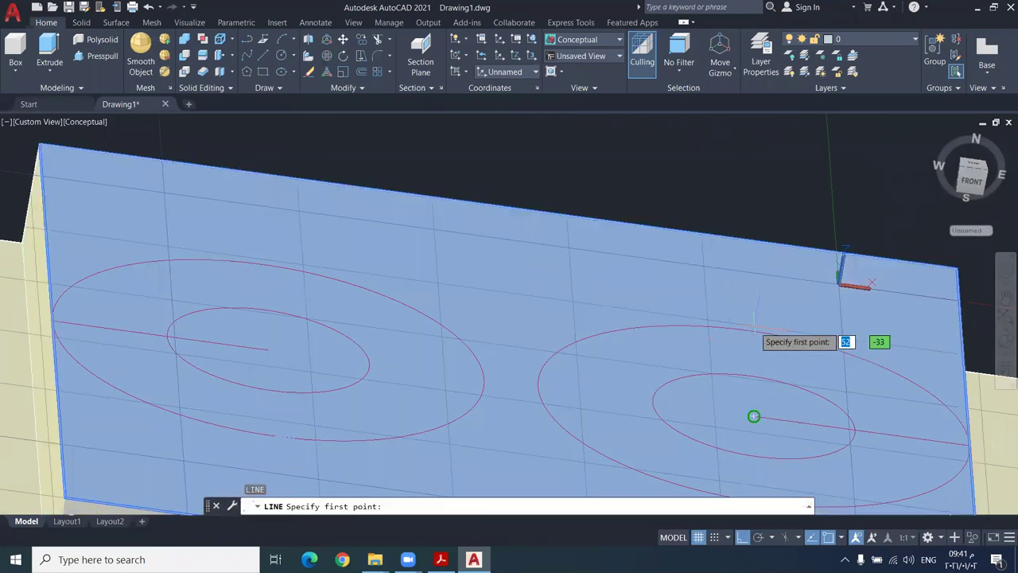
pyautogui.scroll(2, 754, 446)
pyautogui.keyDown('shift'); pyautogui.rightClick(735, 323); pyautogui.keyUp('shift')
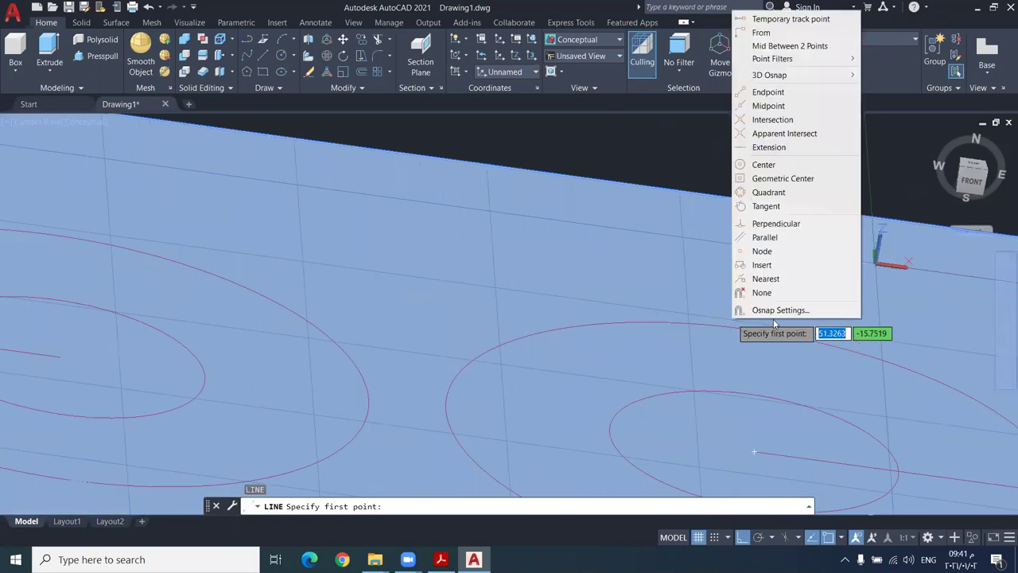
pyautogui.click(776, 211)
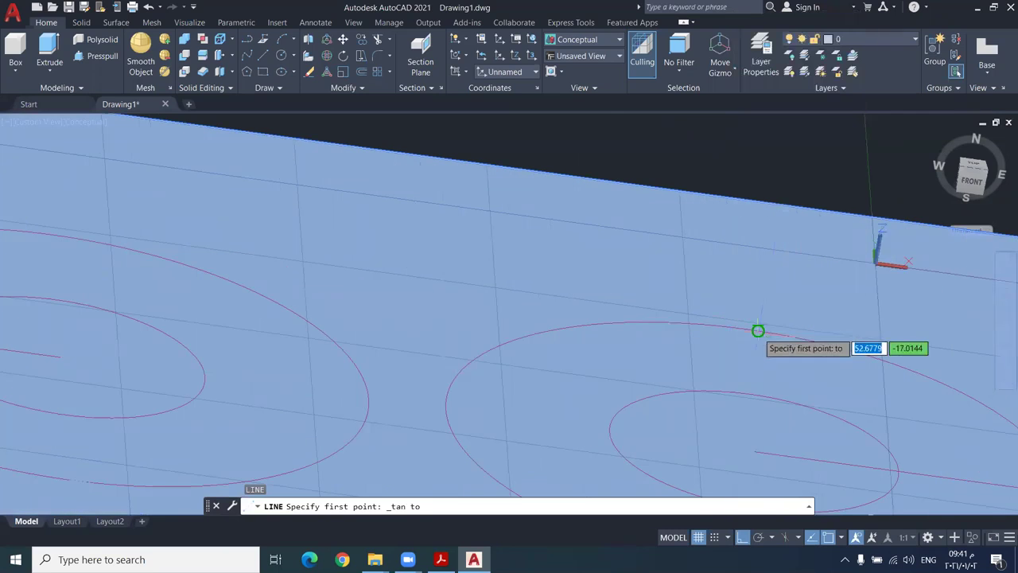
pyautogui.click(756, 329)
pyautogui.moveTo(756, 329); pyautogui.dragTo(679, 307, button='middle')
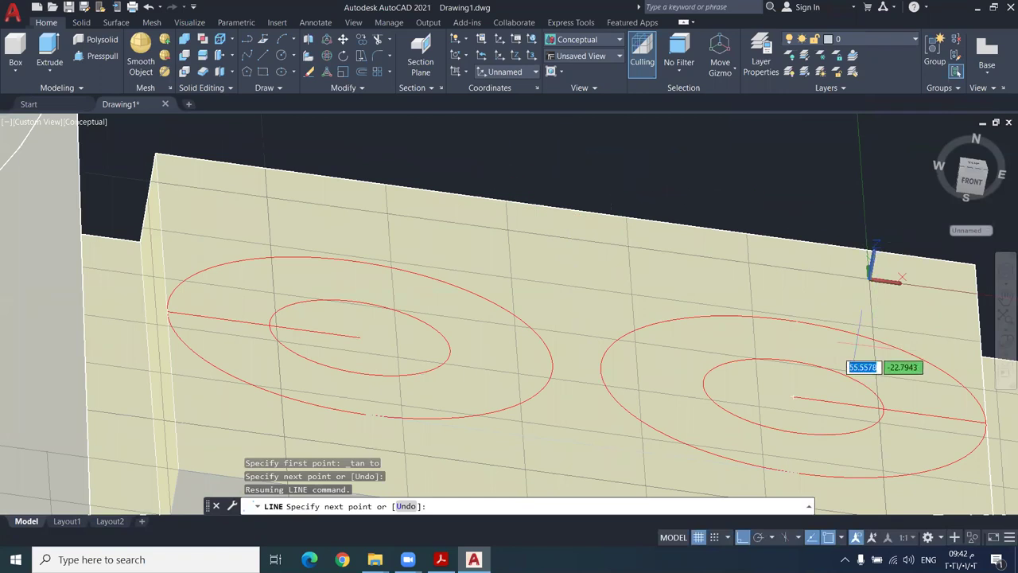
pyautogui.scroll(2, 761, 331)
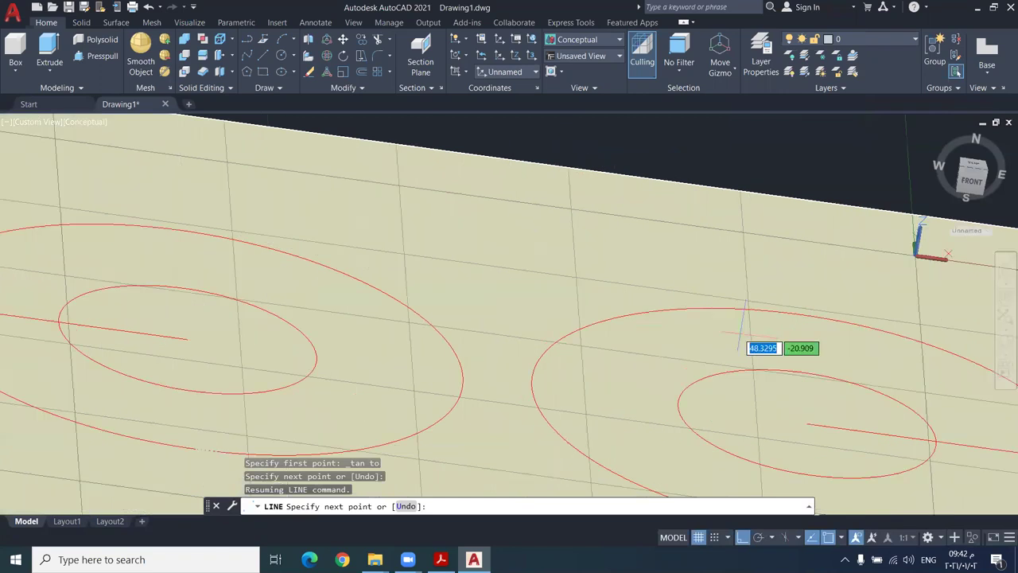
# Try to end the second line tangent to the upper side of the left-hand outer circle
pyautogui.keyDown('shift'); pyautogui.rightClick(145, 234); pyautogui.keyUp('shift')
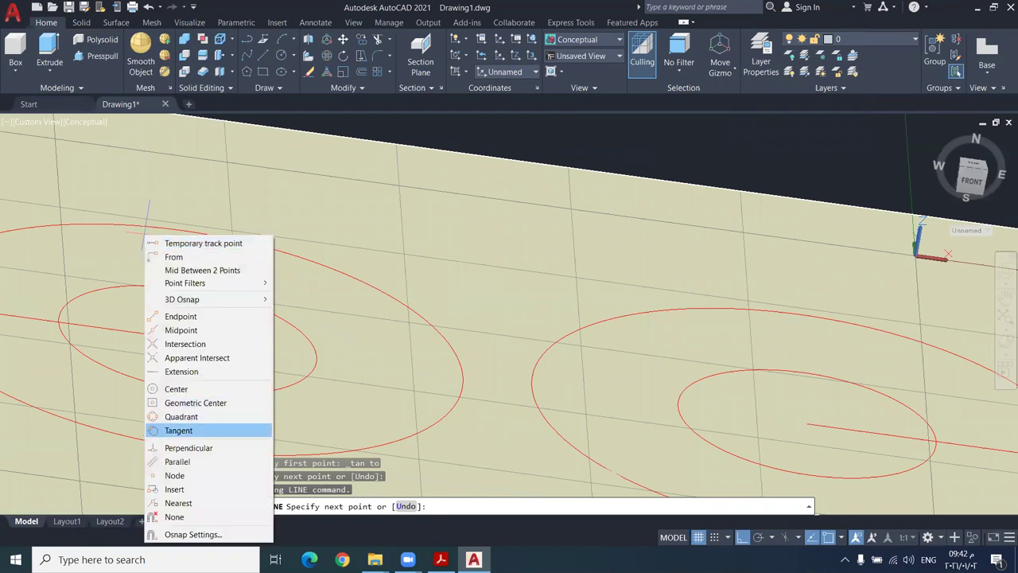
pyautogui.click(182, 427)
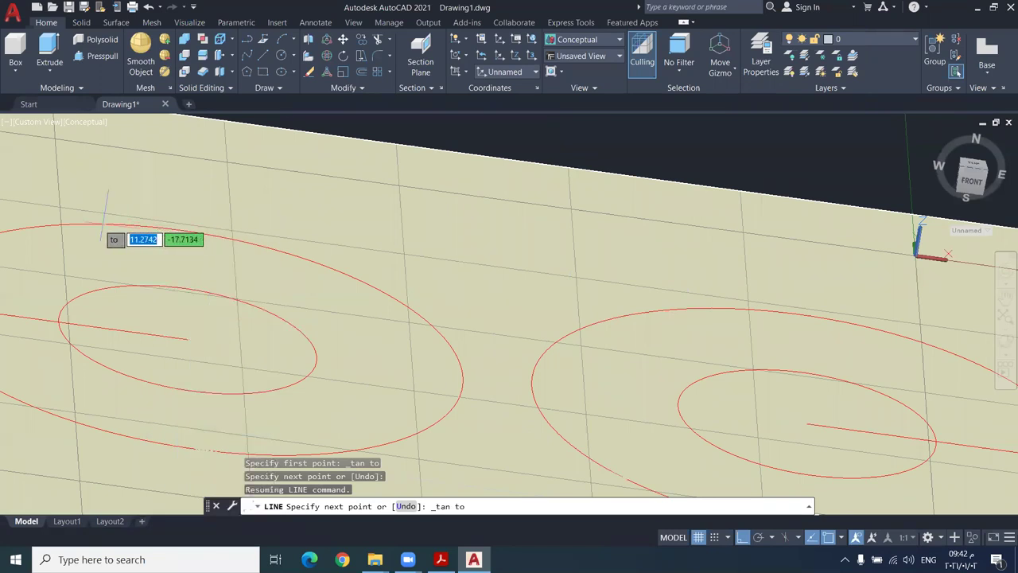
pyautogui.scroll(-2, 187, 314)
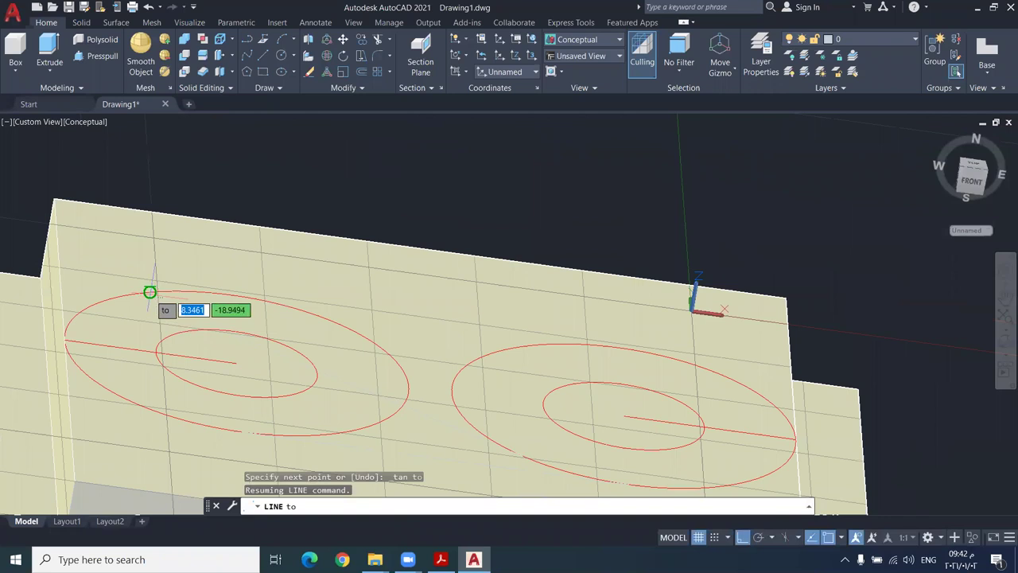
pyautogui.moveTo(295, 300); pyautogui.dragTo(267, 293, button='middle')
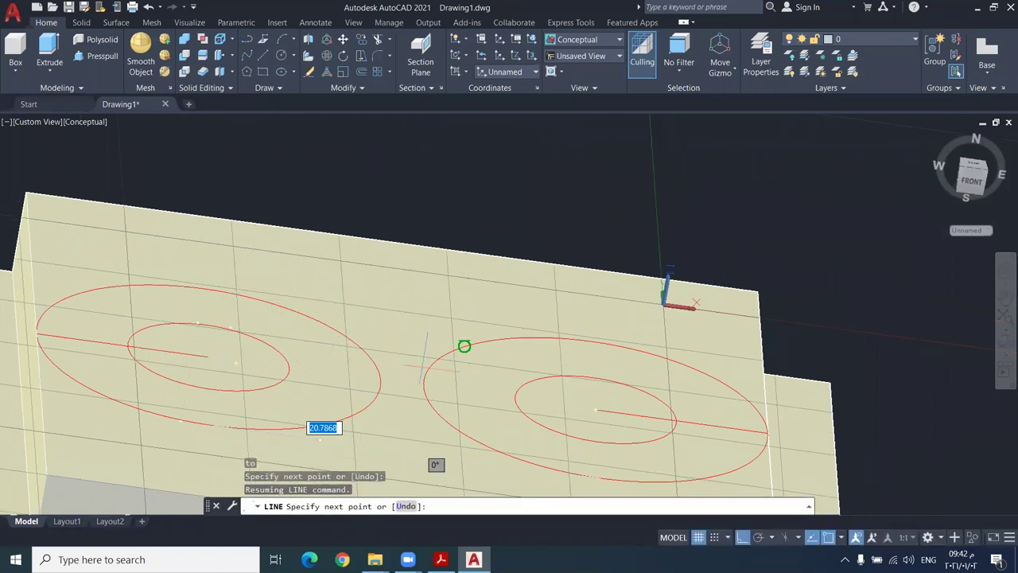
pyautogui.scroll(1, 372, 393)
pyautogui.press('Escape')
pyautogui.scroll(1, 314, 316)
pyautogui.scroll(2, 314, 315)
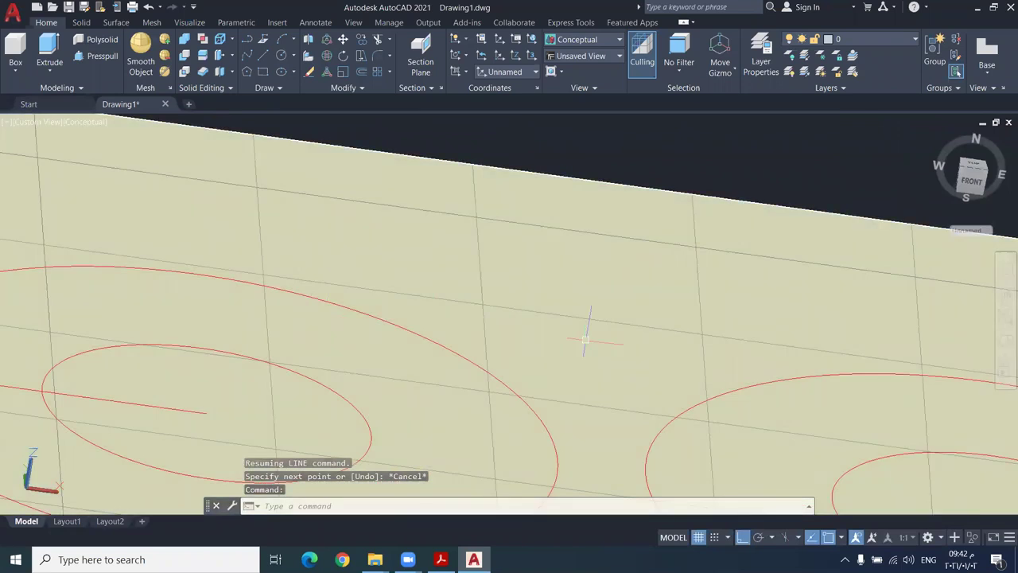
pyautogui.moveTo(587, 336); pyautogui.dragTo(544, 294, button='middle')
pyautogui.scroll(-3, 544, 294)
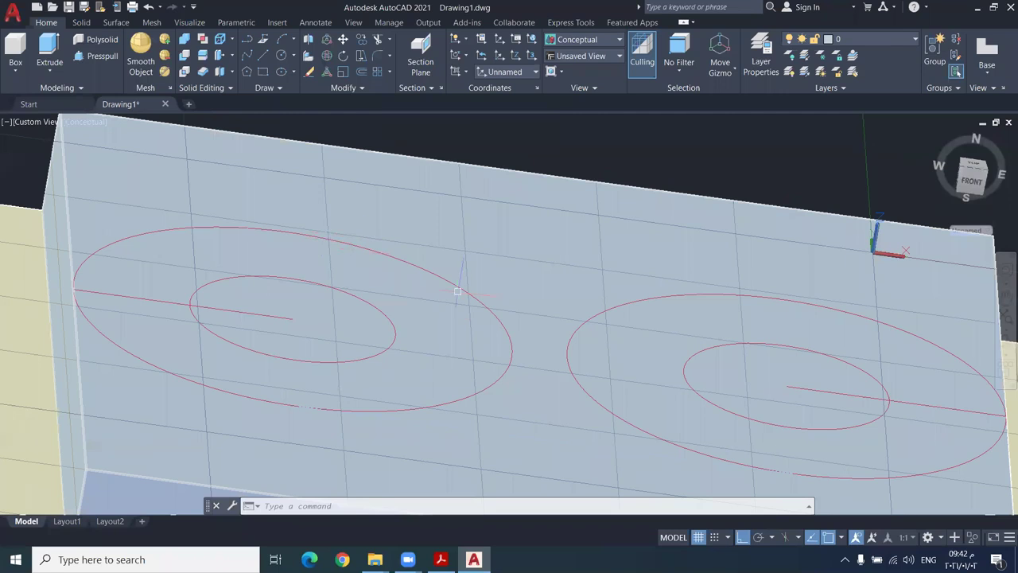
pyautogui.scroll(2, 689, 291)
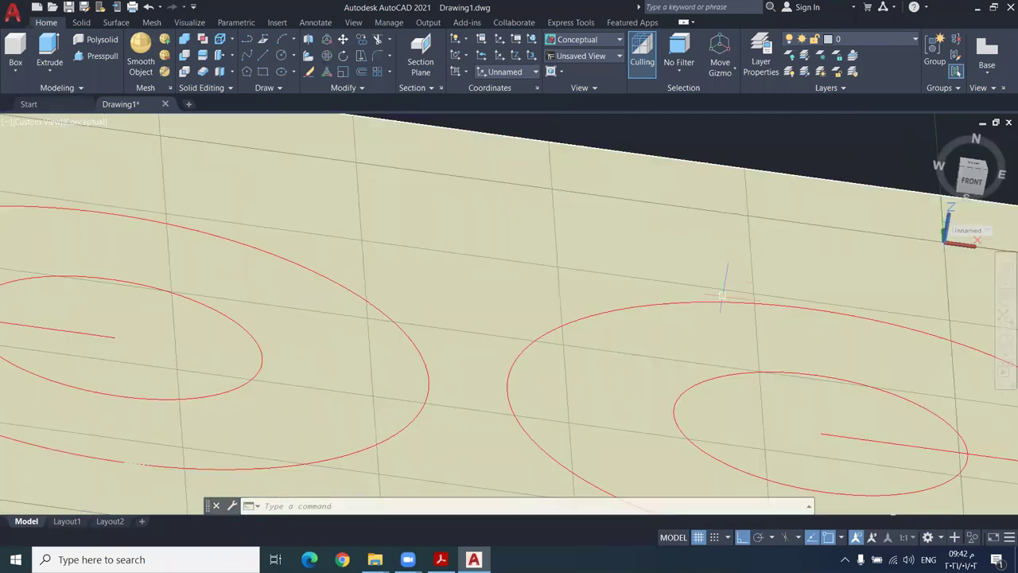
pyautogui.scroll(-3, 718, 290)
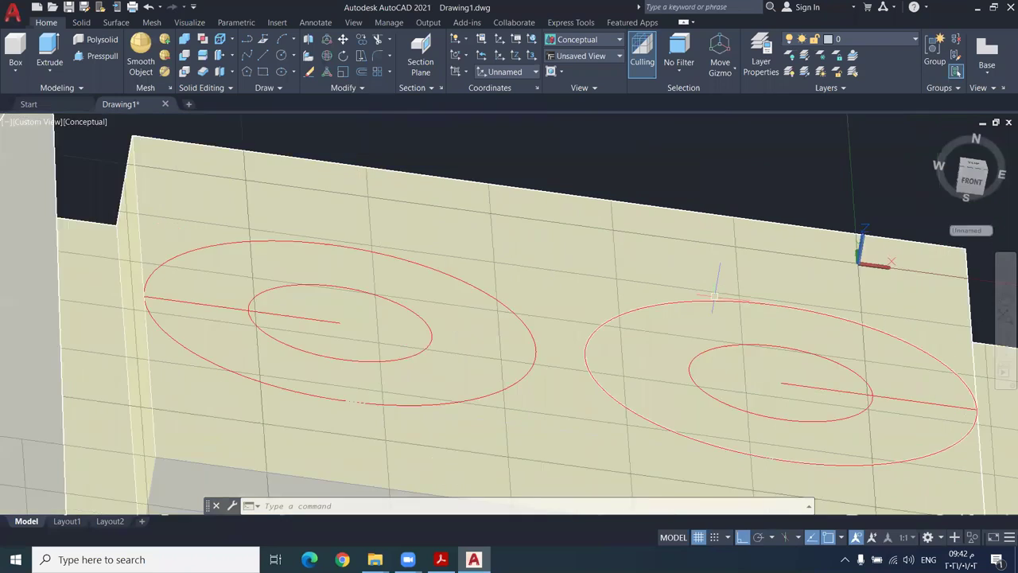
# Start another line on the raised block's face, tangent to the upper side of the right-hand outer circle
pyautogui.scroll(2, 700, 288)
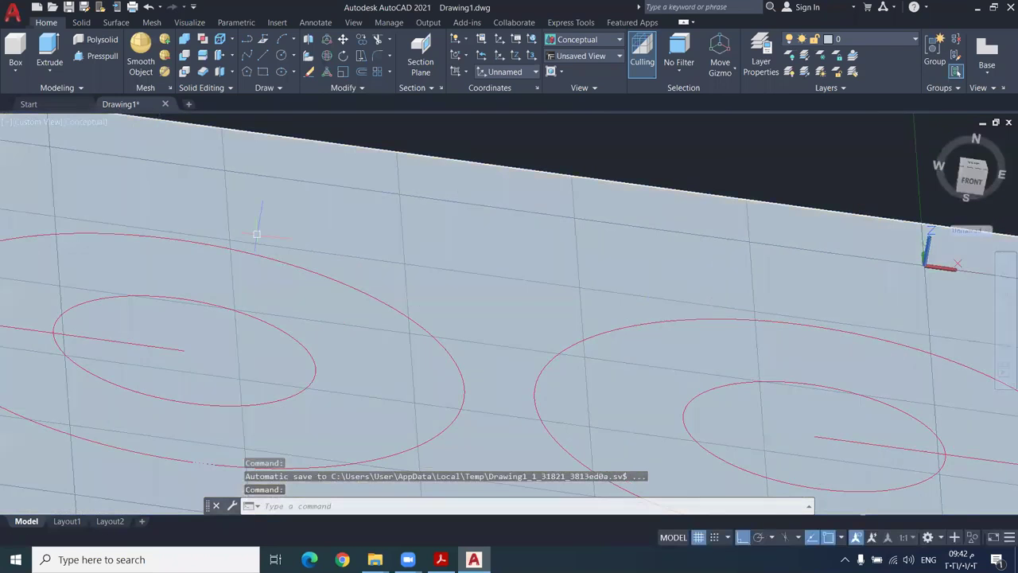
pyautogui.write('l')
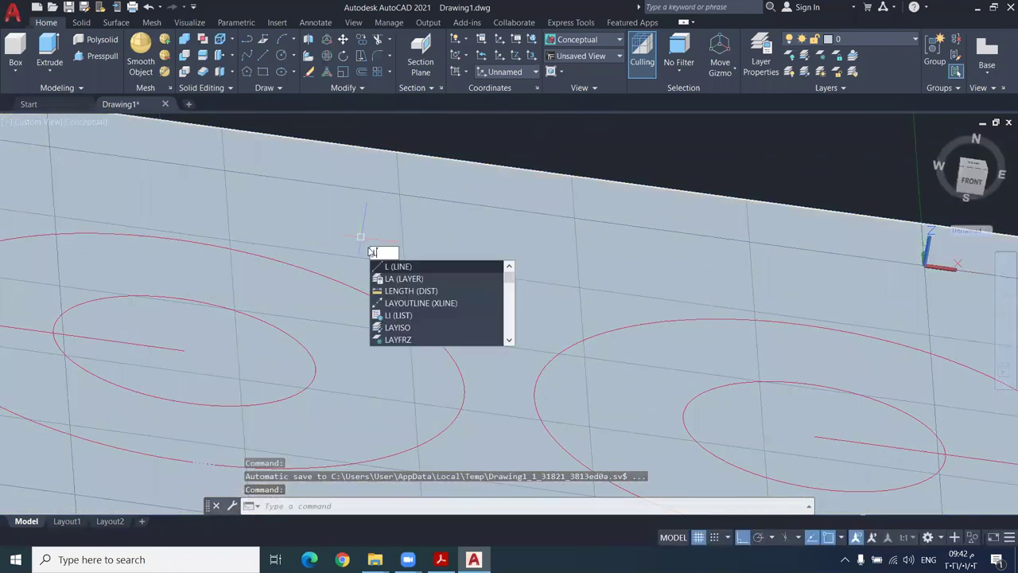
pyautogui.press('Return')
pyautogui.keyDown('shift'); pyautogui.rightClick(742, 286); pyautogui.keyUp('shift')
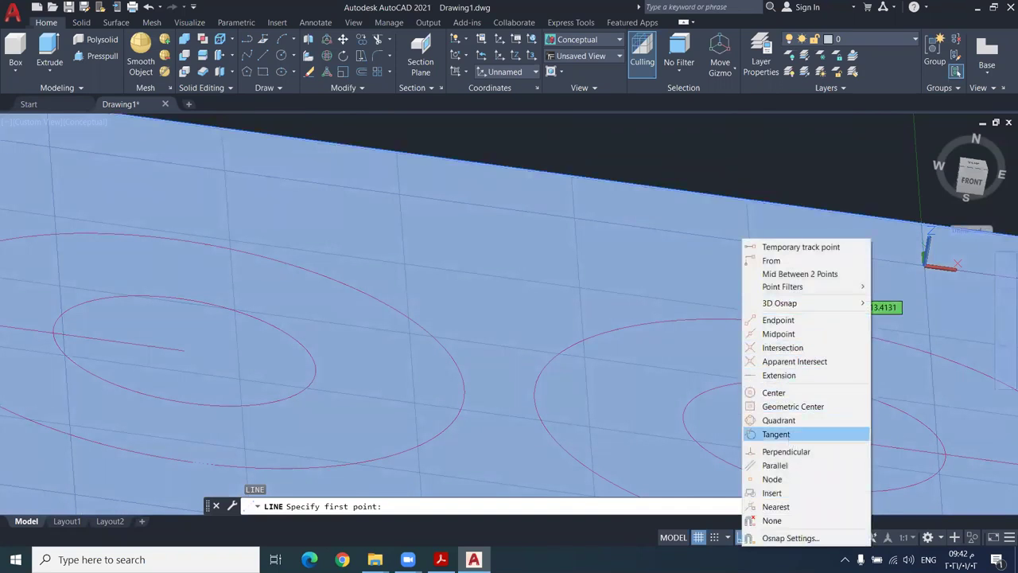
pyautogui.click(795, 434)
pyautogui.click(806, 324)
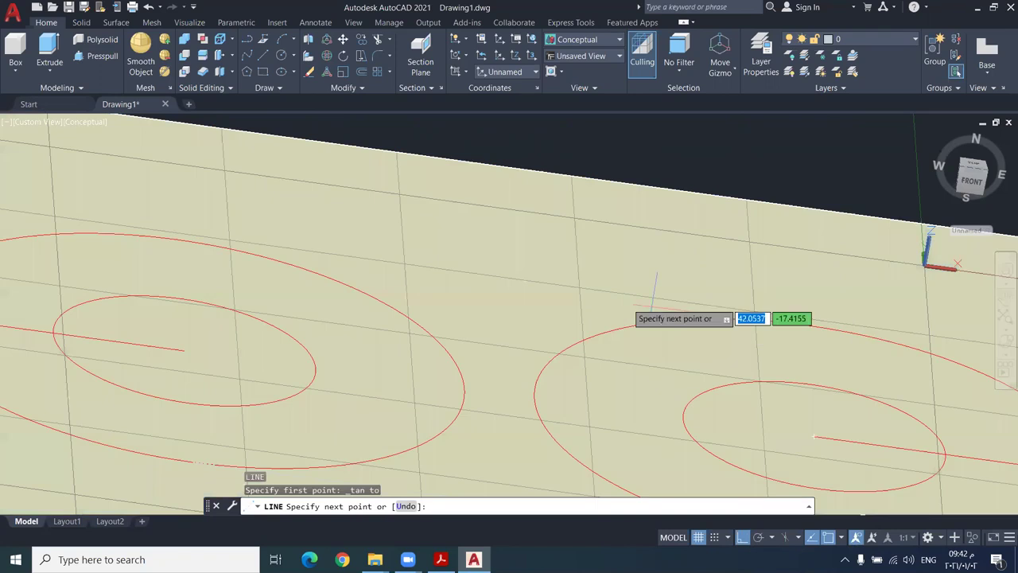
# Try to end the line tangent to the upper side of the left-hand outer circle, and leave the Line command
pyautogui.moveTo(682, 283); pyautogui.dragTo(626, 263, button='middle')
pyautogui.moveTo(803, 266)
pyautogui.mouseDown(button='middle')
pyautogui.moveTo(849, 293)
pyautogui.moveTo(560, 259)
pyautogui.moveTo(625, 286)
pyautogui.moveTo(845, 286)
pyautogui.mouseUp(button='middle')
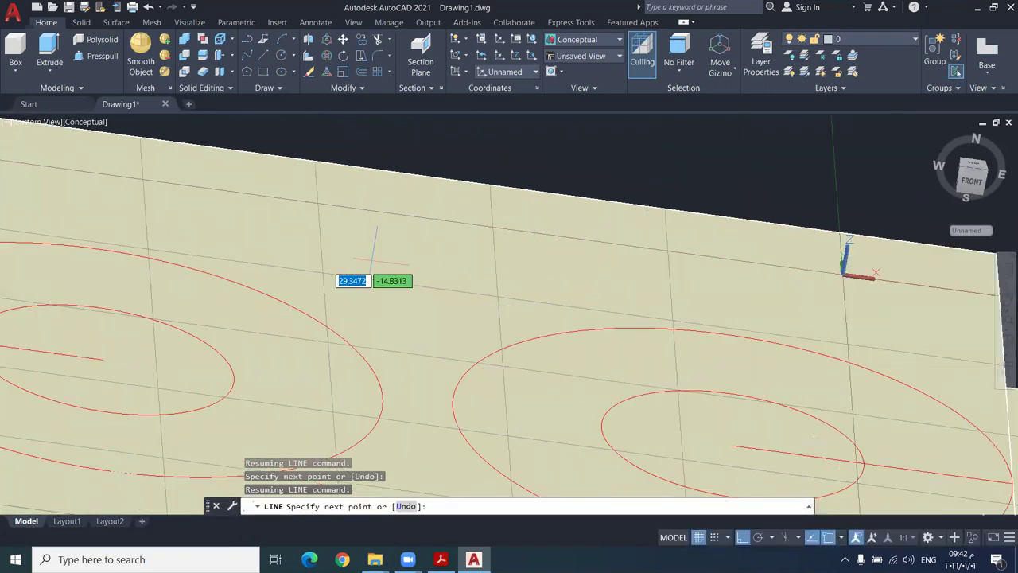
pyautogui.moveTo(167, 266); pyautogui.dragTo(298, 318, button='middle')
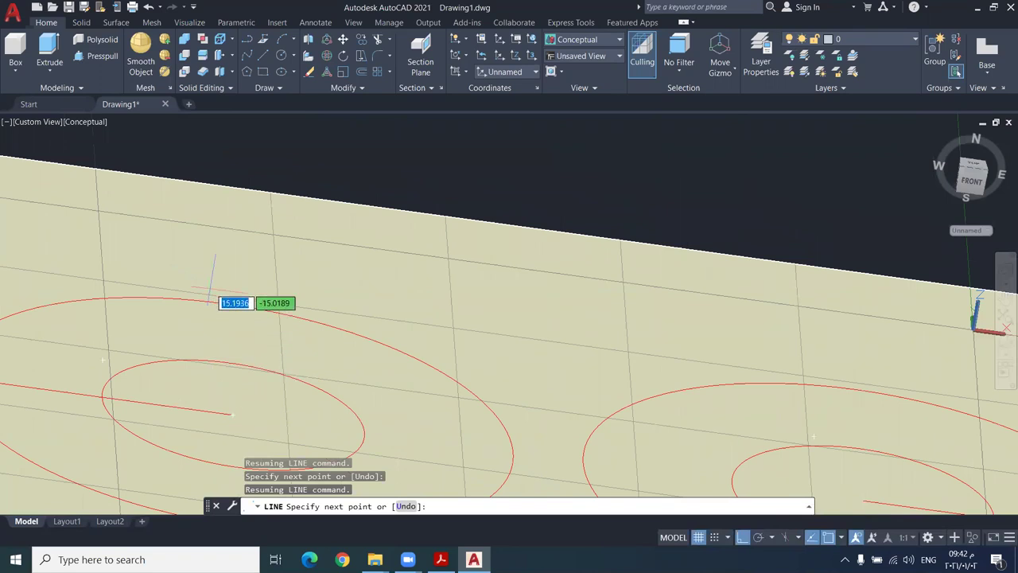
pyautogui.keyDown('shift'); pyautogui.rightClick(210, 286); pyautogui.keyUp('shift')
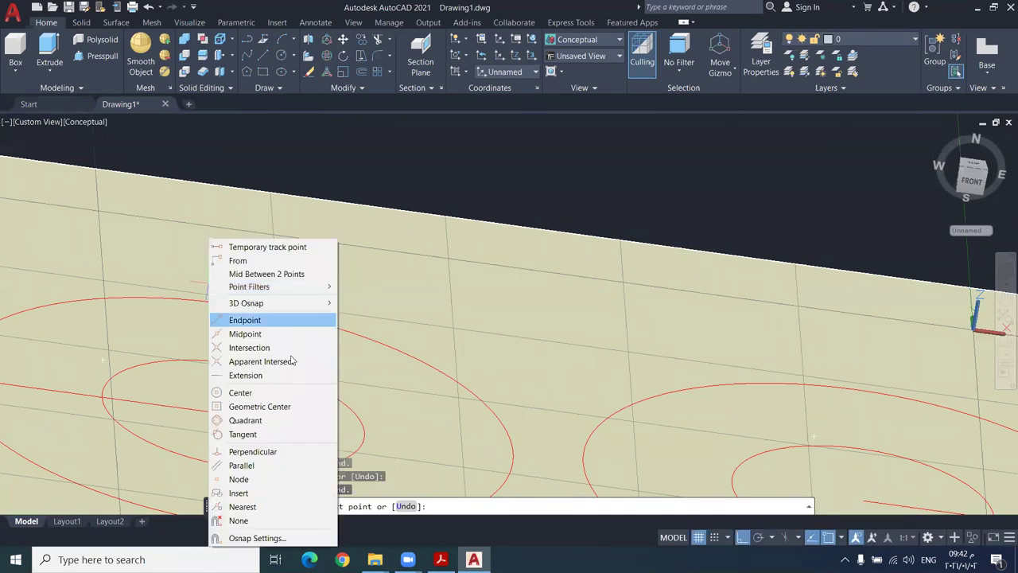
pyautogui.click(259, 433)
pyautogui.scroll(-5, 164, 298)
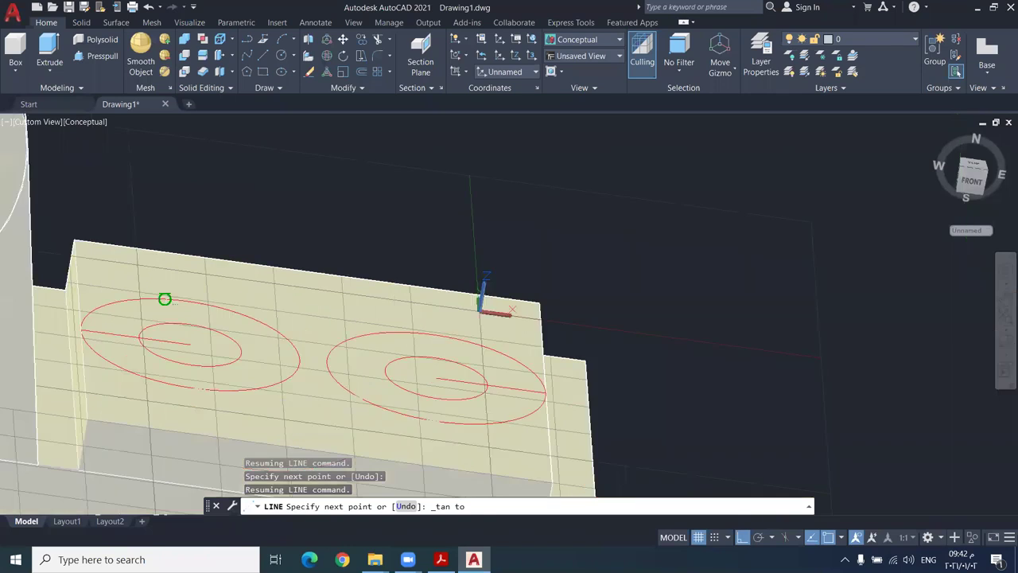
pyautogui.scroll(4, 234, 373)
pyautogui.scroll(3, 235, 348)
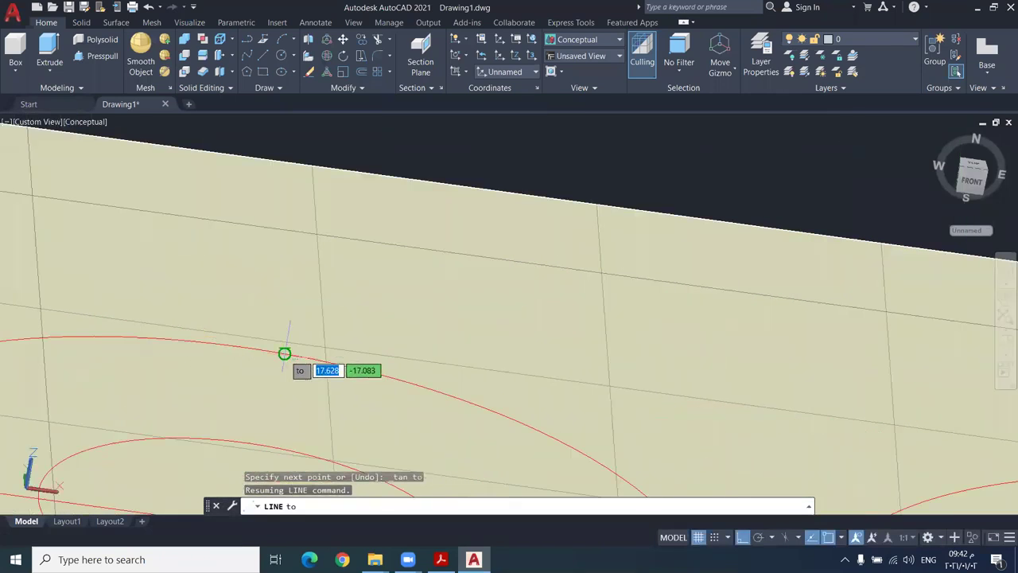
pyautogui.click(234, 348)
pyautogui.moveTo(233, 345); pyautogui.dragTo(332, 178, button='middle')
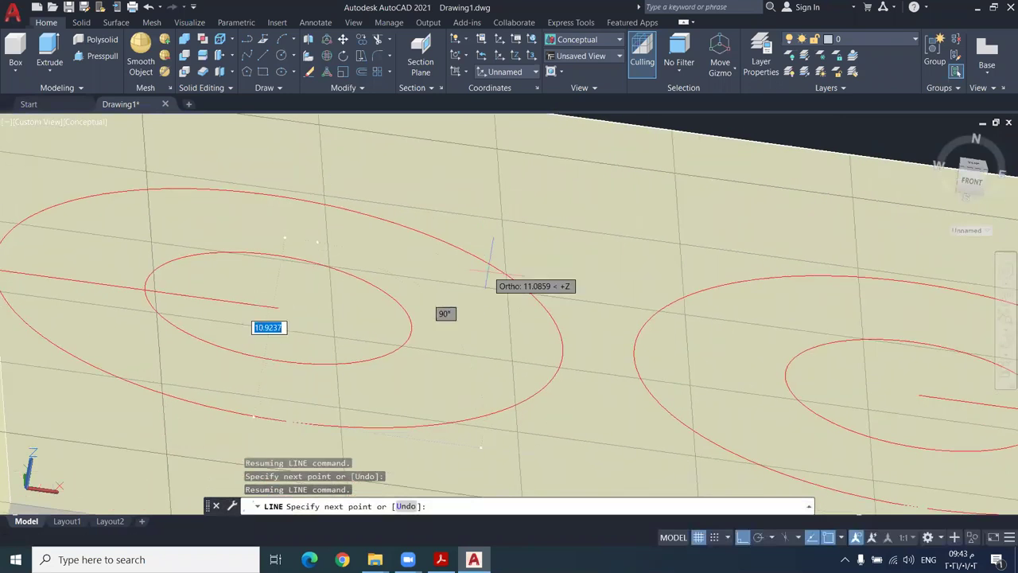
pyautogui.moveTo(340, 402); pyautogui.dragTo(378, 303, button='middle')
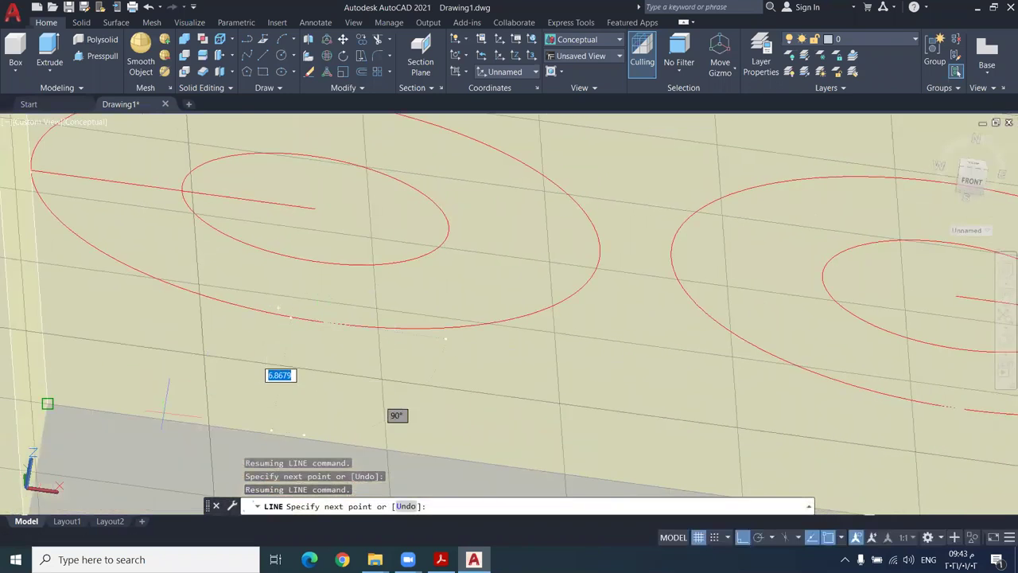
pyautogui.press('Escape')
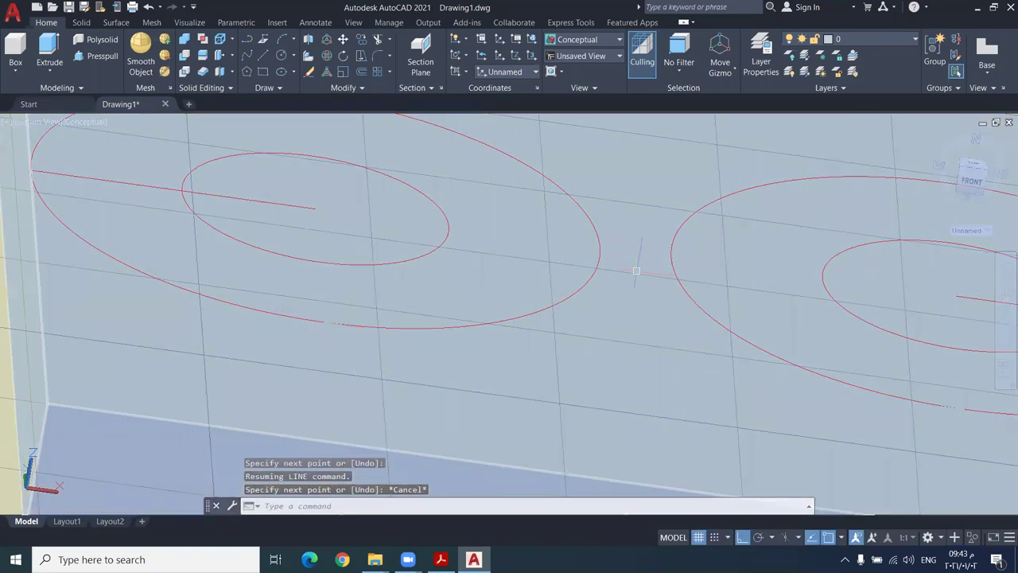
pyautogui.moveTo(636, 270); pyautogui.dragTo(531, 334, button='middle')
pyautogui.scroll(-1, 538, 350)
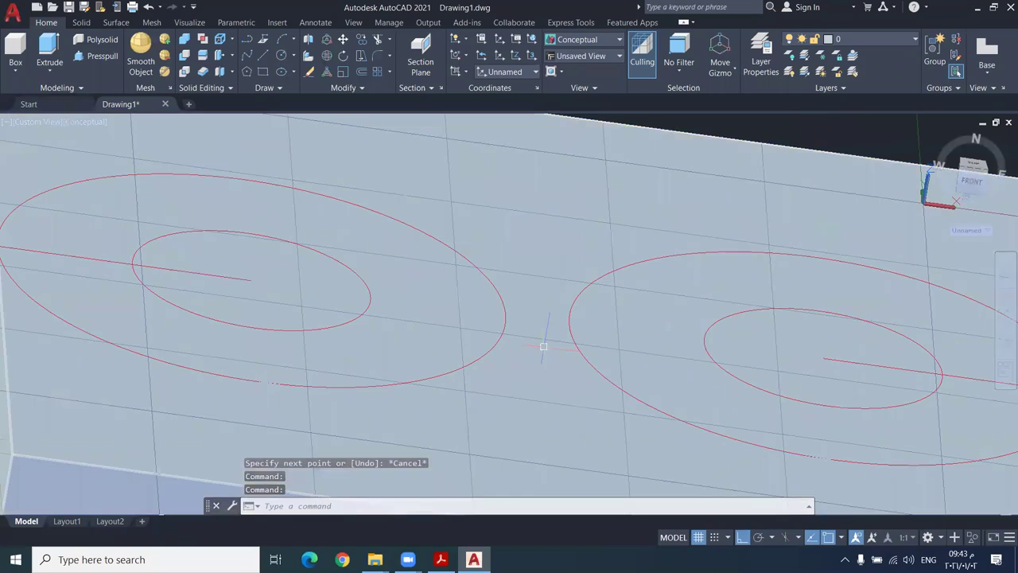
pyautogui.write('tr')
pyautogui.press('Return')
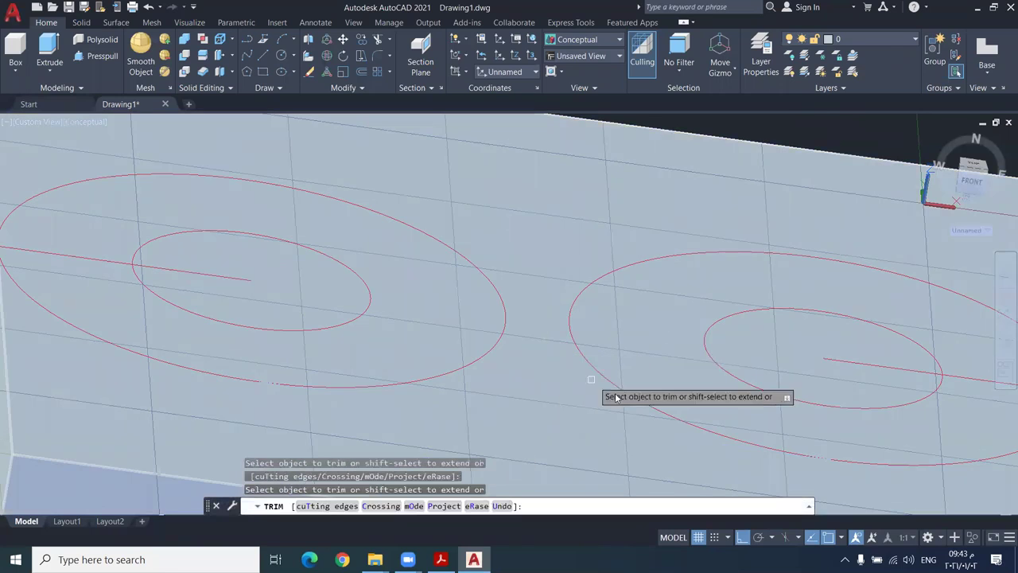
pyautogui.scroll(-3, 689, 375)
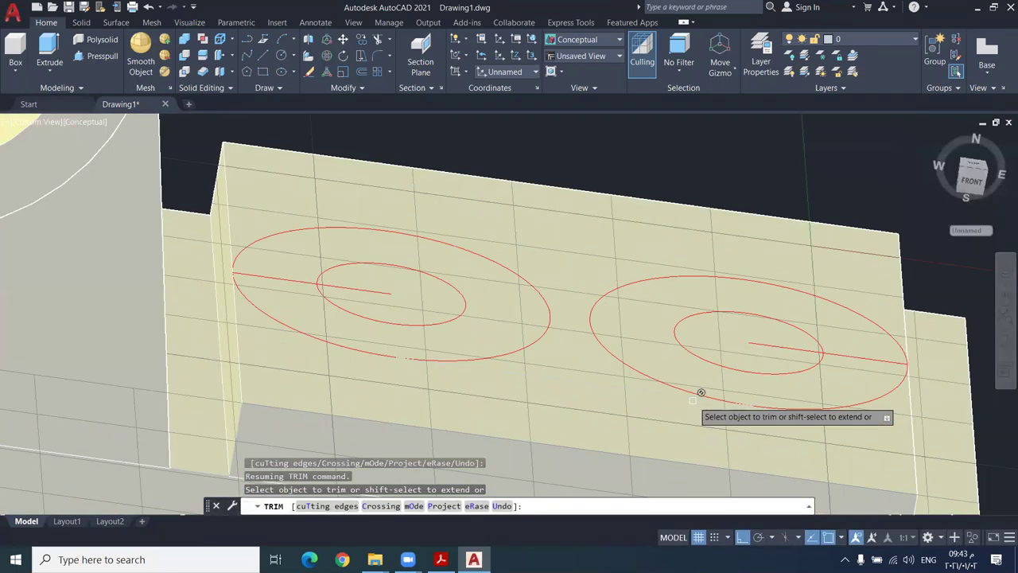
pyautogui.scroll(2, 700, 375)
pyautogui.scroll(-3, 715, 377)
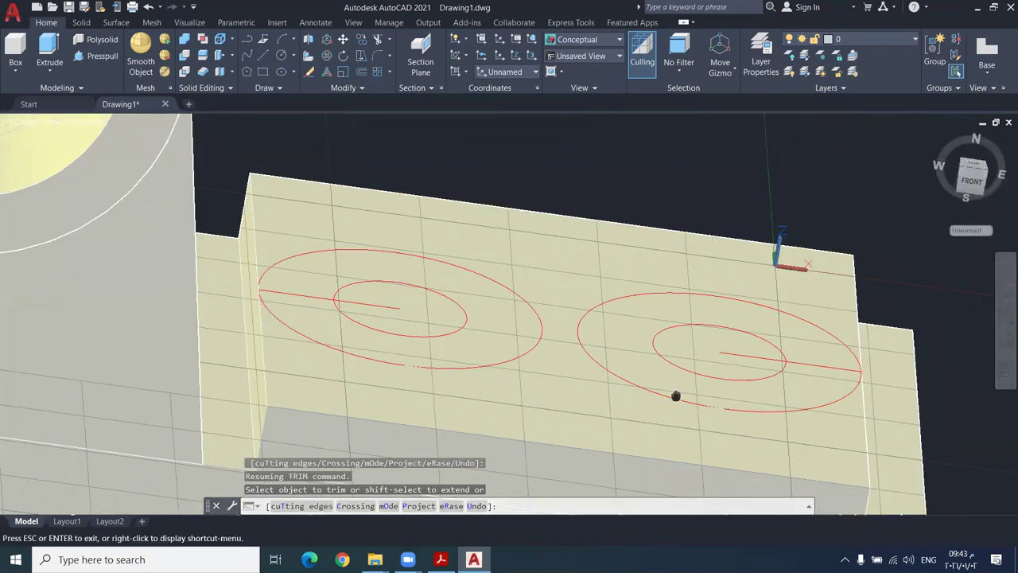
pyautogui.scroll(2, 675, 395)
pyautogui.press('Escape')
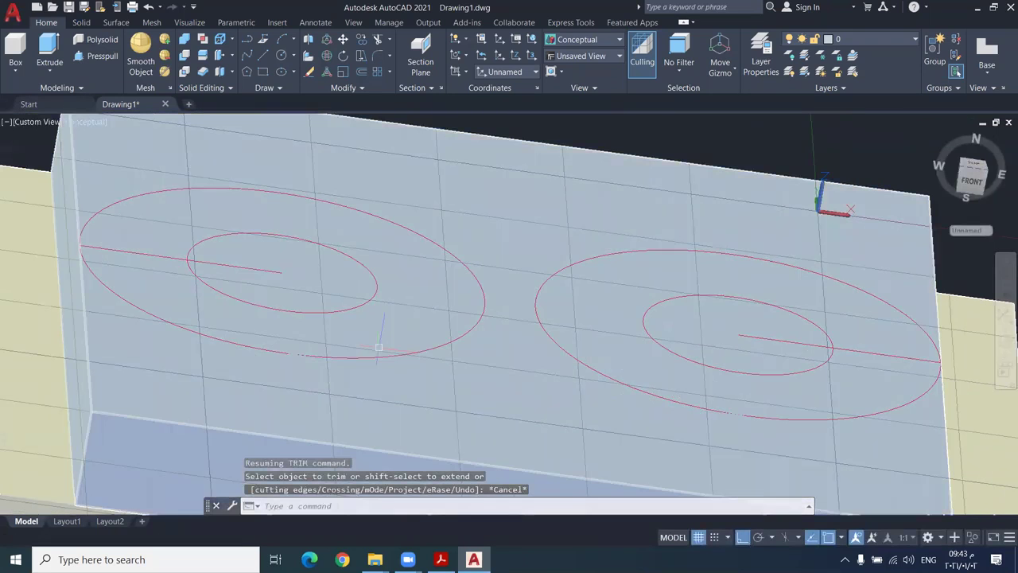
pyautogui.press('Escape')
pyautogui.write('tr')
pyautogui.press('Return')
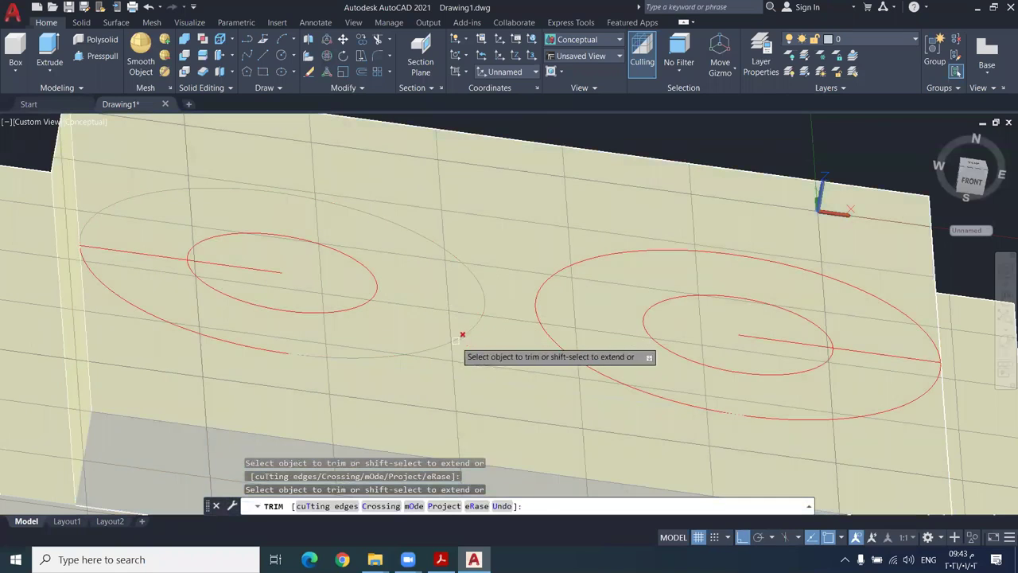
pyautogui.moveTo(438, 303); pyautogui.dragTo(505, 425, button='middle')
pyautogui.scroll(2, 474, 358)
pyautogui.press('Escape')
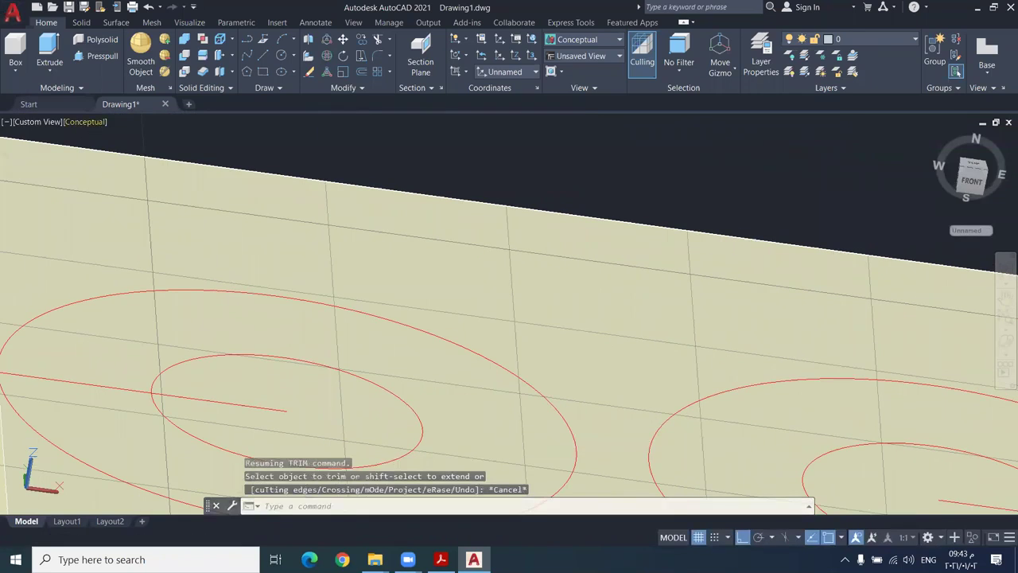
# Start a new line tangent to the upper side of the left-hand outer circle
pyautogui.write('l')
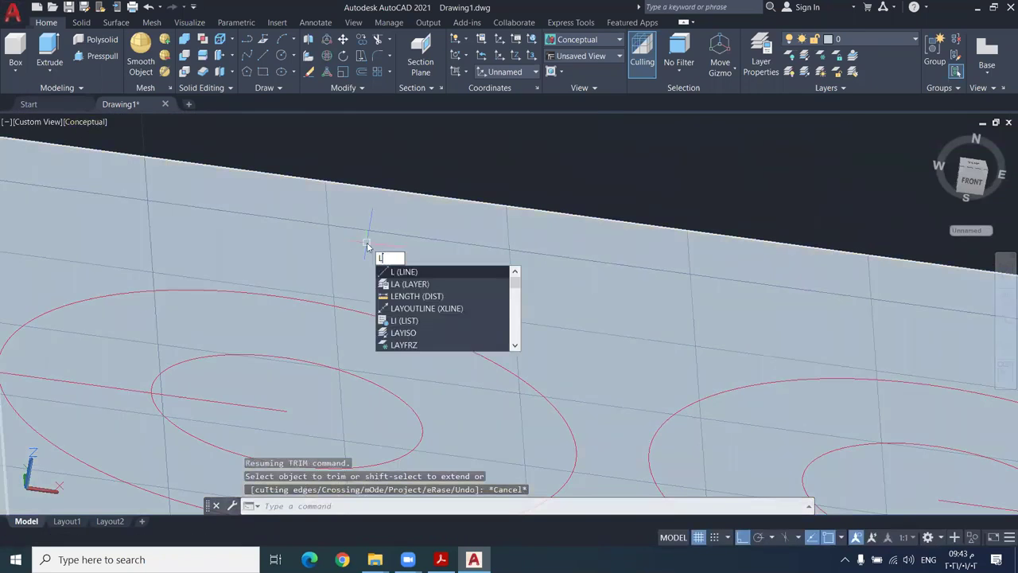
pyautogui.press('Return')
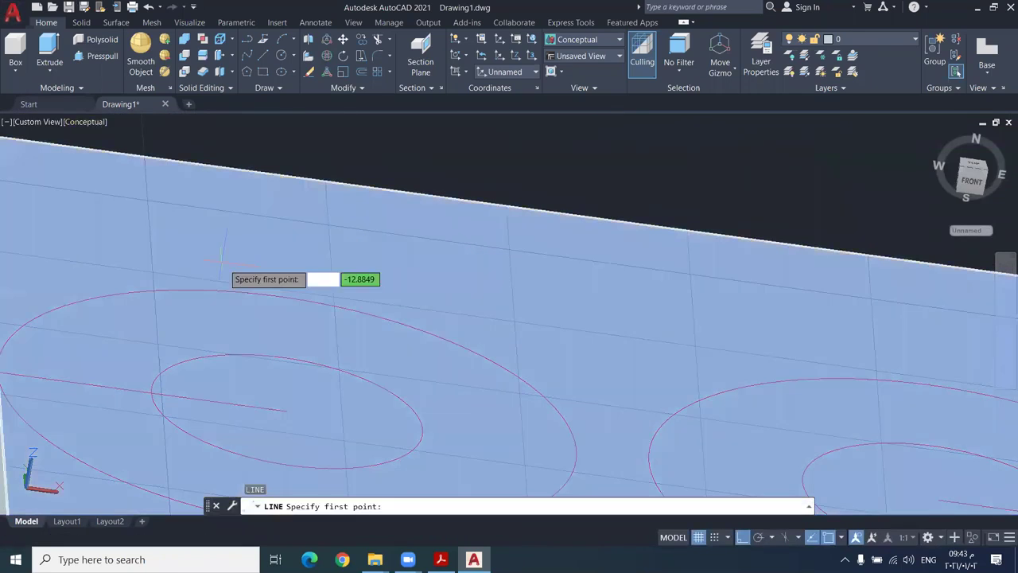
pyautogui.keyDown('shift'); pyautogui.rightClick(260, 288); pyautogui.keyUp('shift')
pyautogui.click(294, 434)
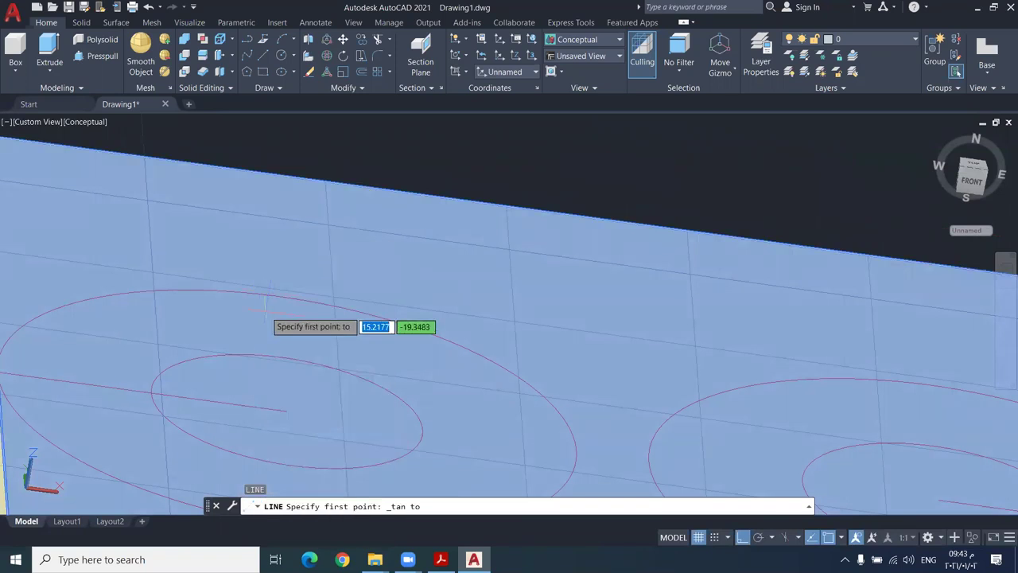
pyautogui.click(252, 291)
# End the line tangent to the upper side of the right-hand outer circle and finish the Line command
pyautogui.moveTo(556, 327); pyautogui.dragTo(405, 260, button='middle')
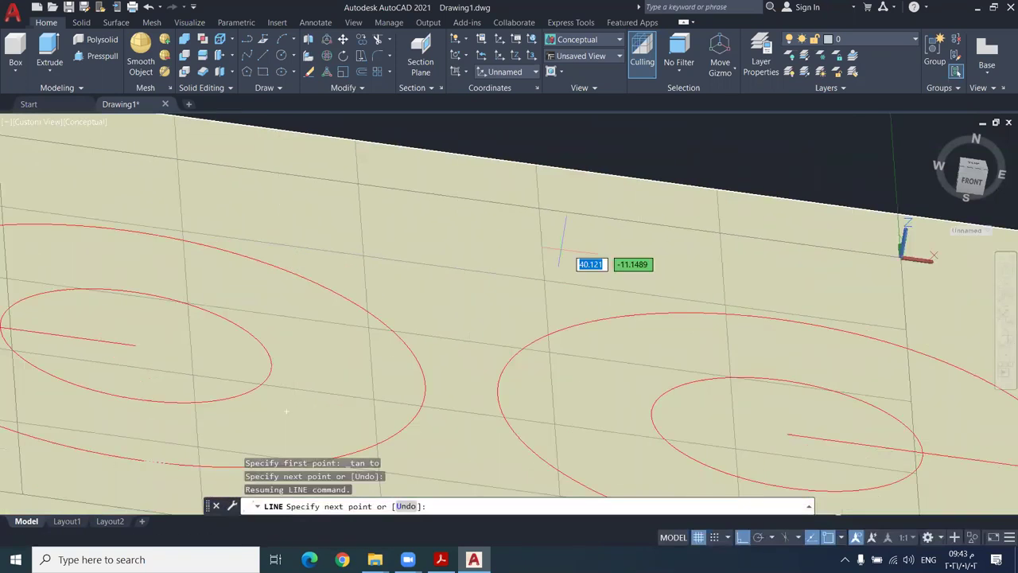
pyautogui.keyDown('shift'); pyautogui.rightClick(719, 281); pyautogui.keyUp('shift')
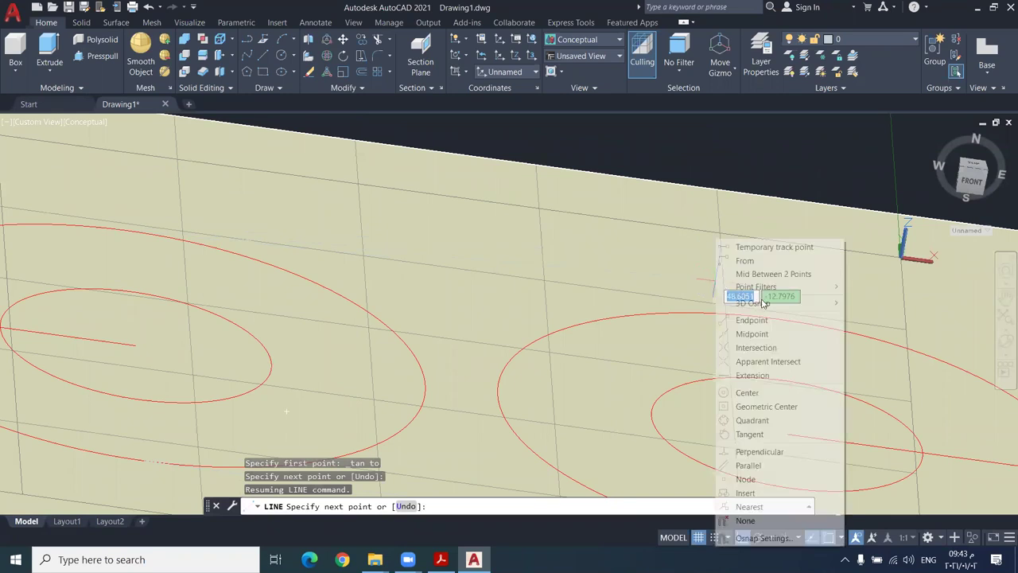
pyautogui.click(762, 434)
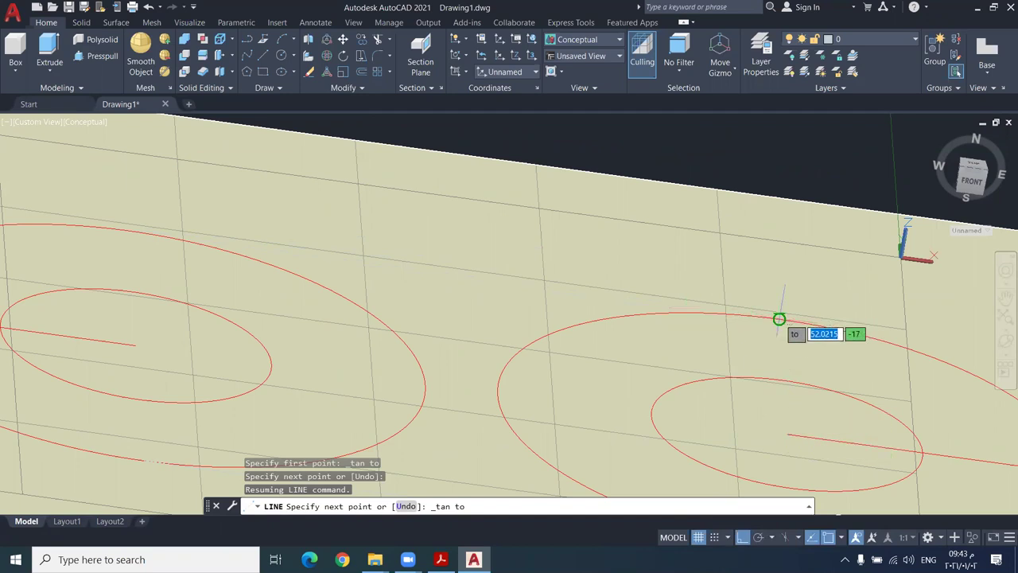
pyautogui.click(775, 320)
pyautogui.scroll(-2, 775, 319)
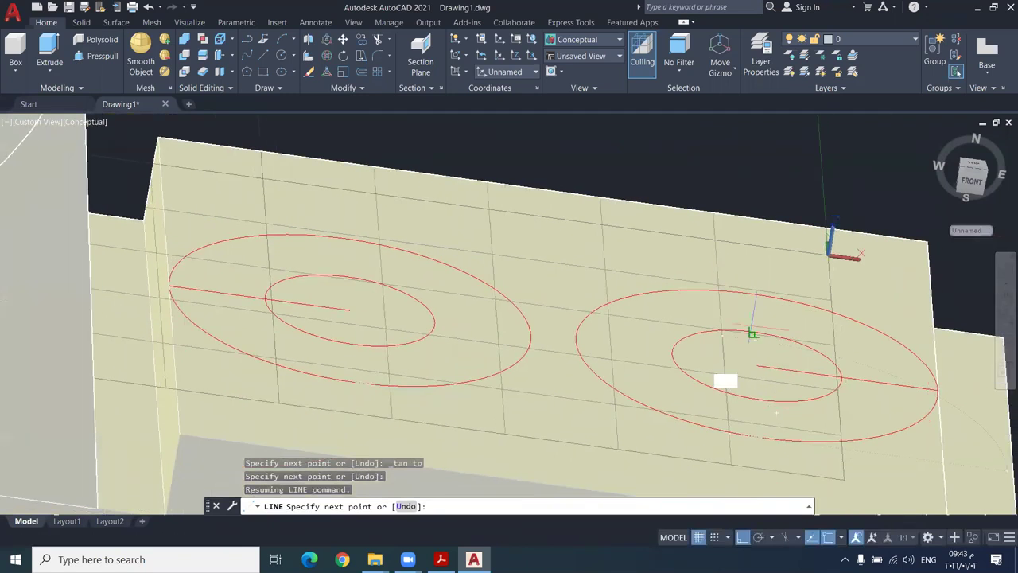
pyautogui.scroll(2, 744, 282)
pyautogui.moveTo(745, 292); pyautogui.dragTo(689, 196, button='middle')
pyautogui.press('Escape')
# Draw a line from the centre of the right-hand circles straight up to just beyond the outer circle
pyautogui.scroll(2, 757, 332)
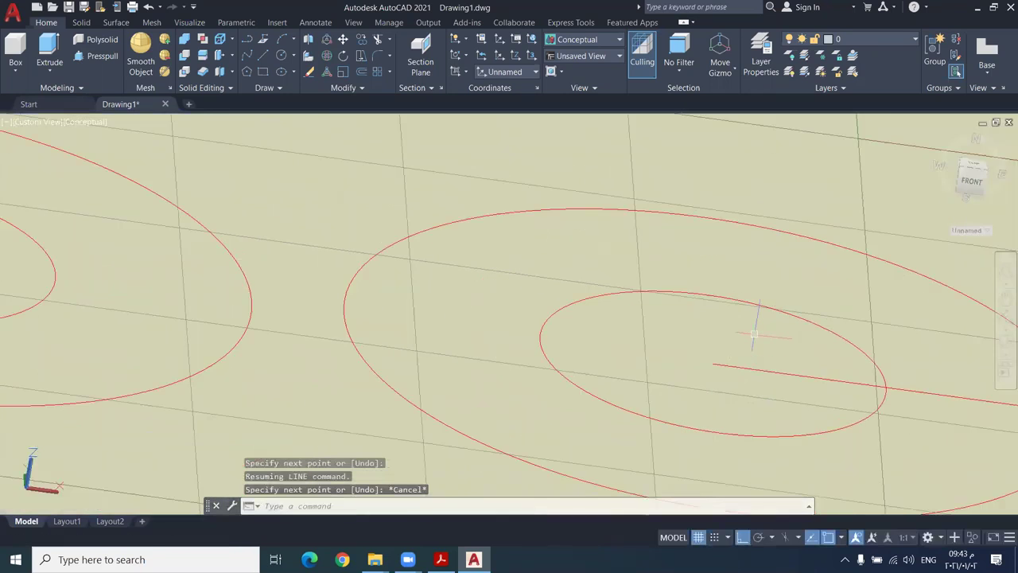
pyautogui.moveTo(755, 330); pyautogui.dragTo(752, 355, button='middle')
pyautogui.scroll(-3, 752, 354)
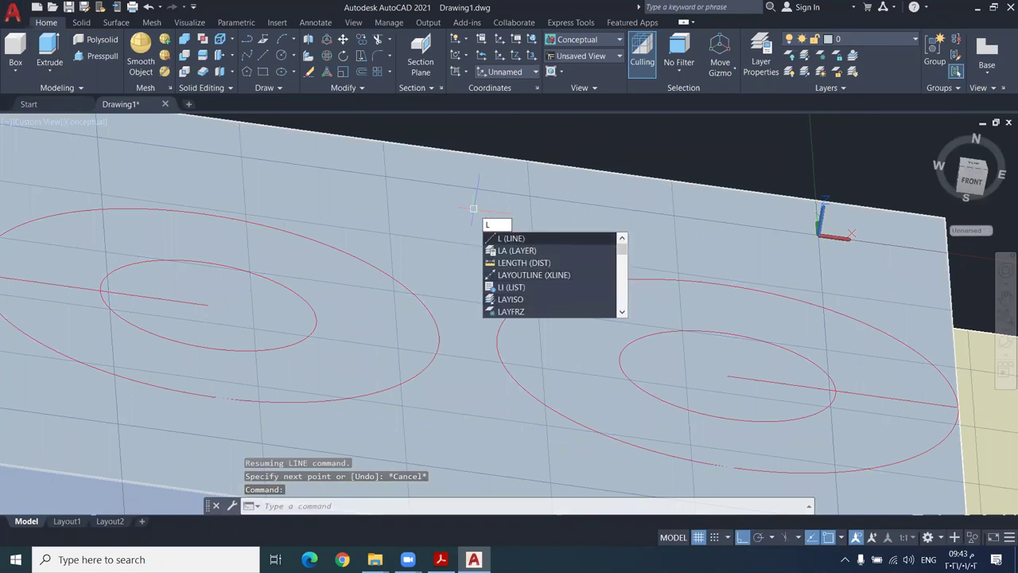
pyautogui.press('Return')
pyautogui.click(727, 376)
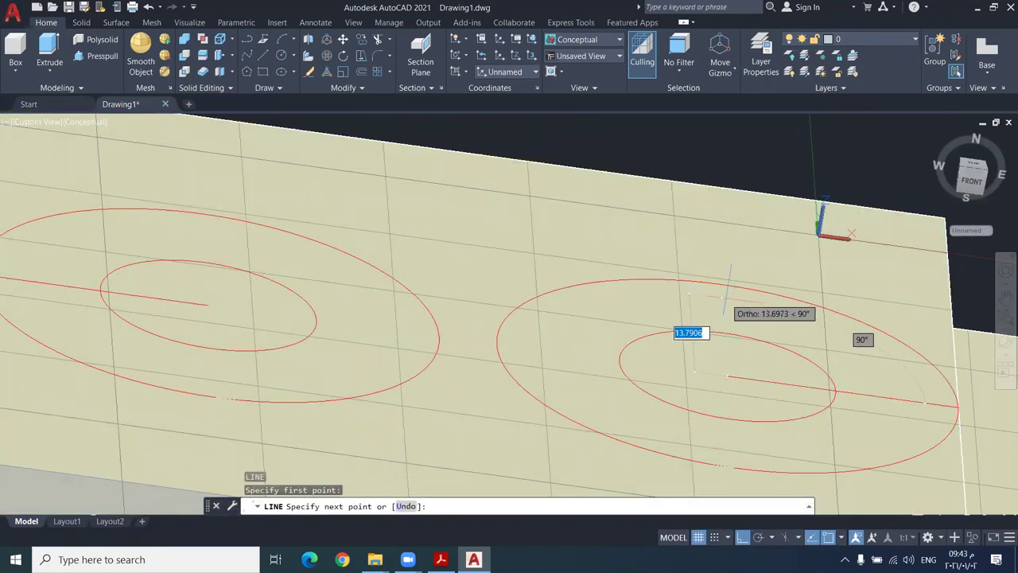
pyautogui.scroll(1, 728, 397)
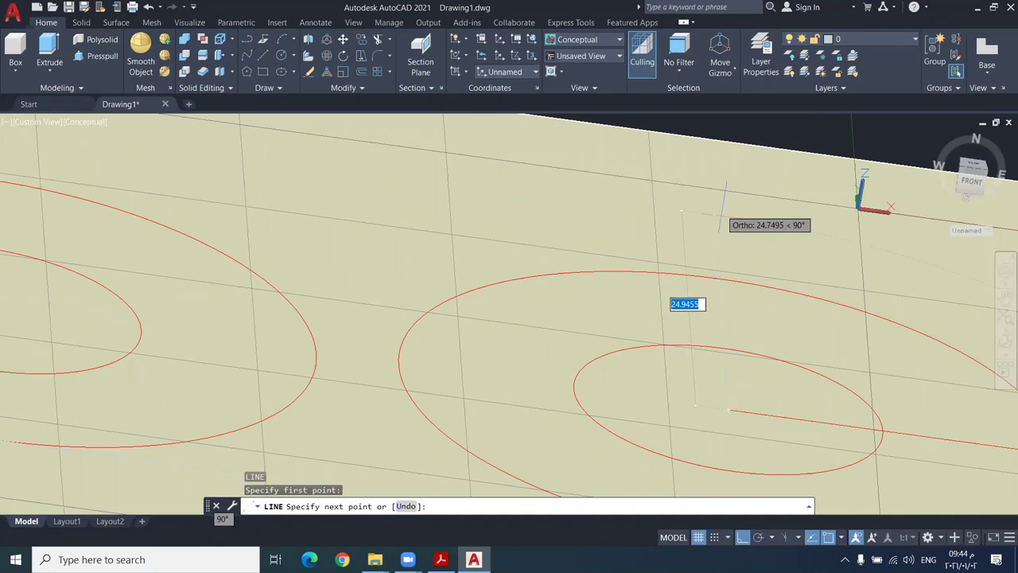
pyautogui.scroll(2, 727, 274)
pyautogui.click(706, 255)
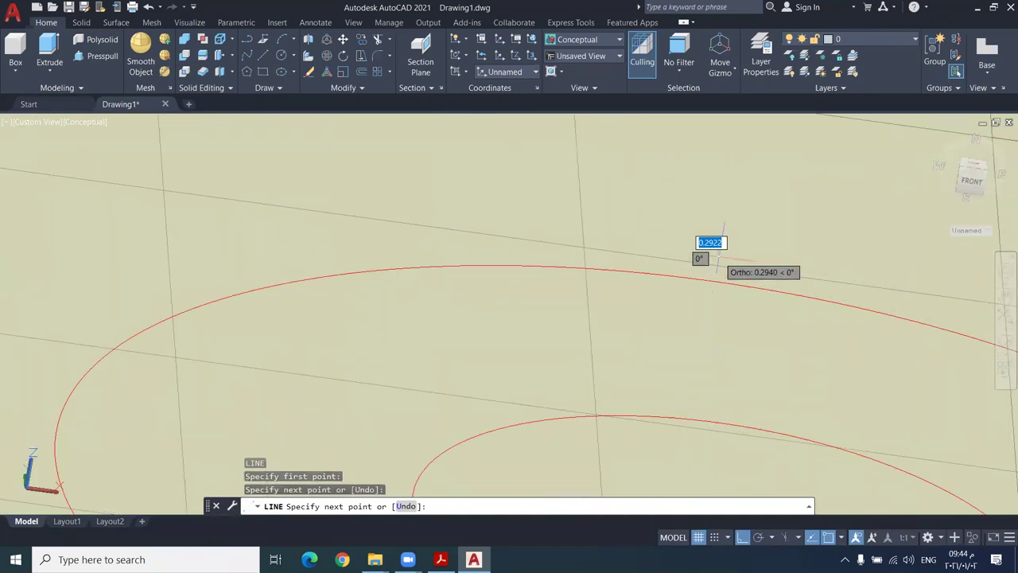
pyautogui.press('Escape')
# Move the upper end of the right-hand centre line back onto the outer circle
pyautogui.click(706, 257)
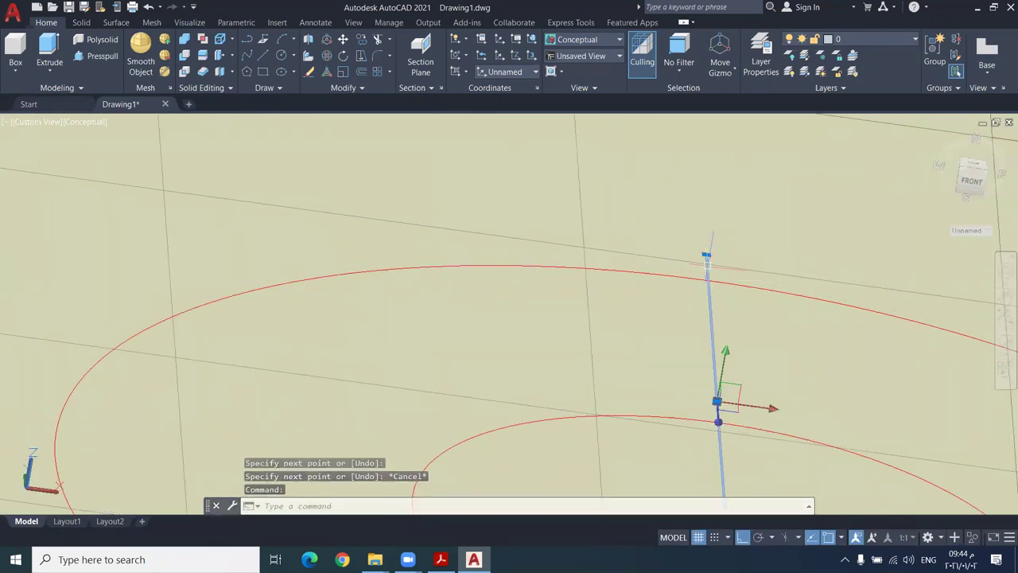
pyautogui.click(706, 255)
pyautogui.click(709, 281)
pyautogui.scroll(-4, 682, 281)
pyautogui.moveTo(668, 281); pyautogui.dragTo(670, 319, button='middle')
pyautogui.keyDown('shift'); pyautogui.moveTo(354, 284); pyautogui.dragTo(281, 291, button='middle'); pyautogui.keyUp('shift')
pyautogui.write('l')
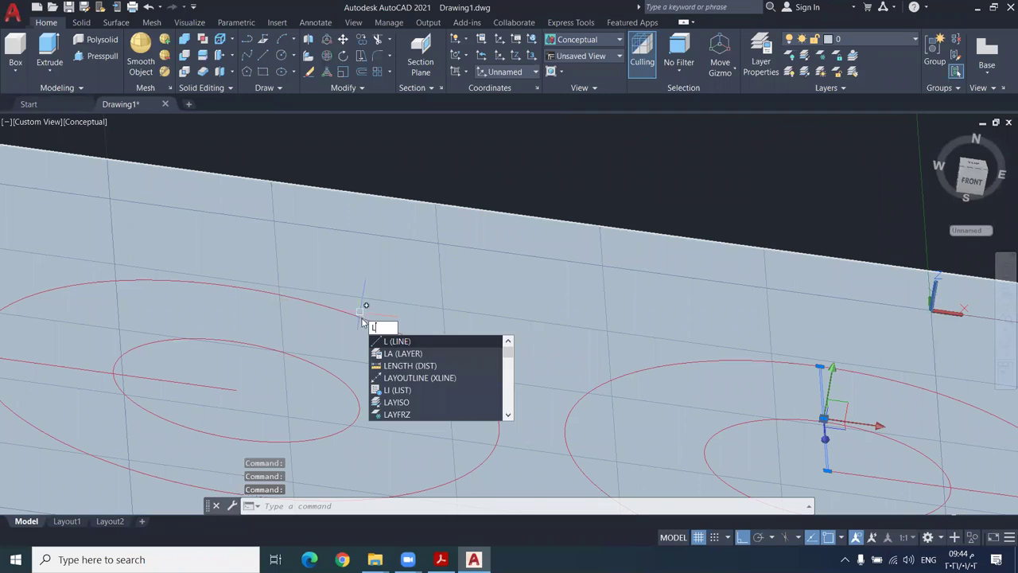
pyautogui.press('Return')
pyautogui.click(235, 388)
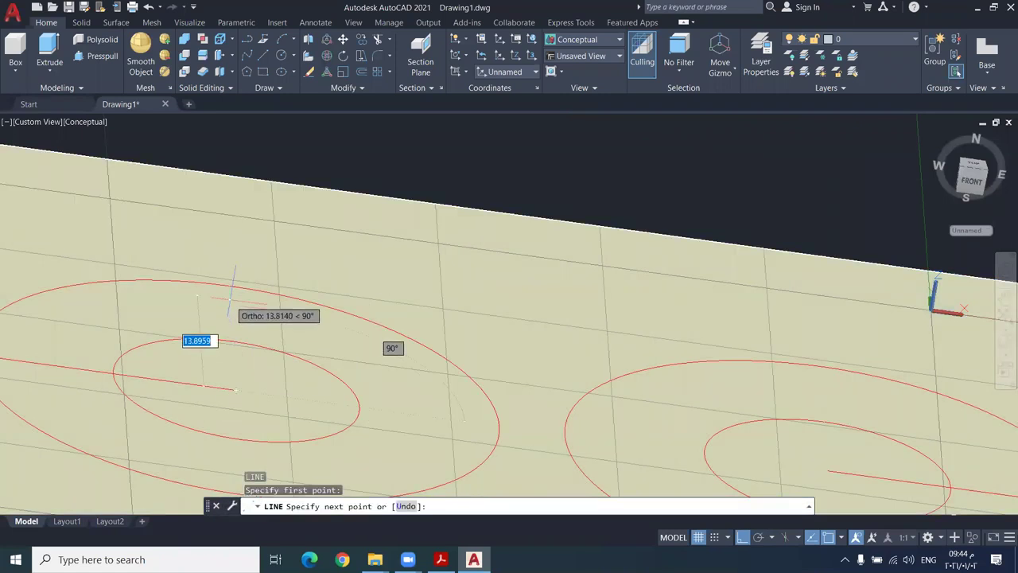
pyautogui.scroll(2, 231, 302)
pyautogui.scroll(1, 228, 256)
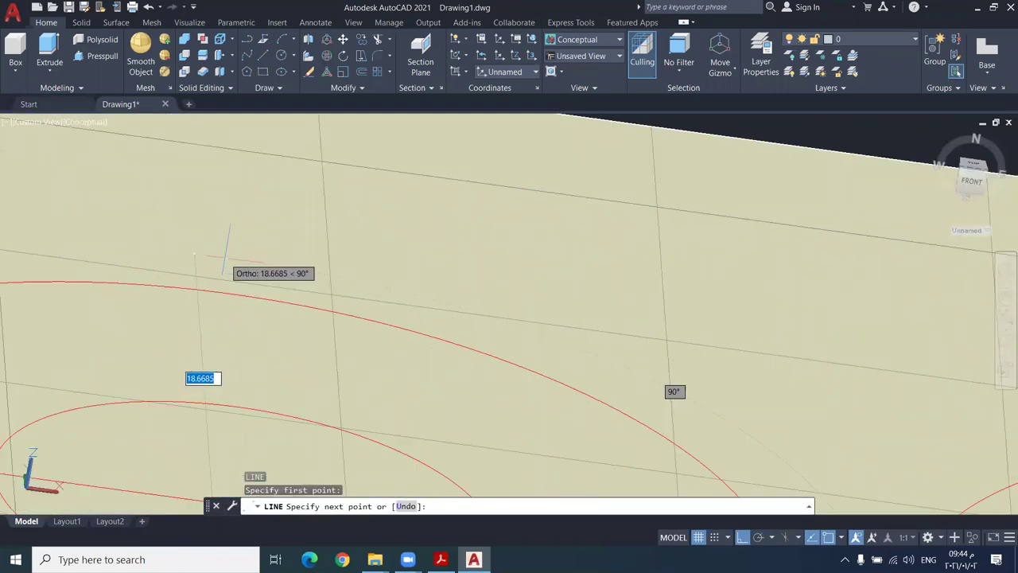
pyautogui.moveTo(235, 243)
pyautogui.mouseDown(button='middle')
pyautogui.moveTo(236, 257)
pyautogui.moveTo(345, 207)
pyautogui.moveTo(402, 231)
pyautogui.mouseUp(button='middle')
pyautogui.press('Escape')
# Draw a line from the centre of the left-hand circles straight up to just beyond the outer circle
pyautogui.press('Return')
pyautogui.click(382, 443)
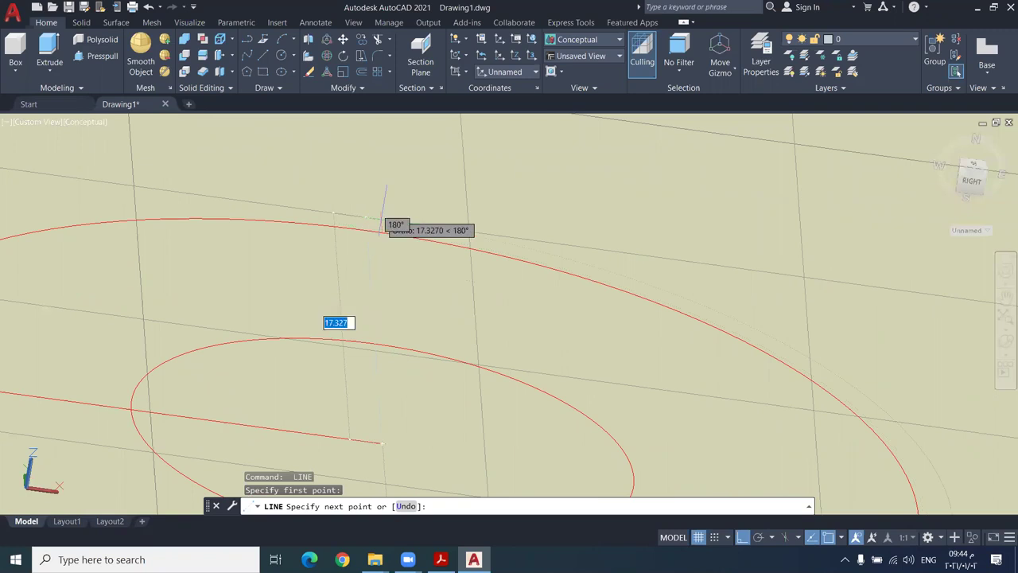
pyautogui.click(369, 206)
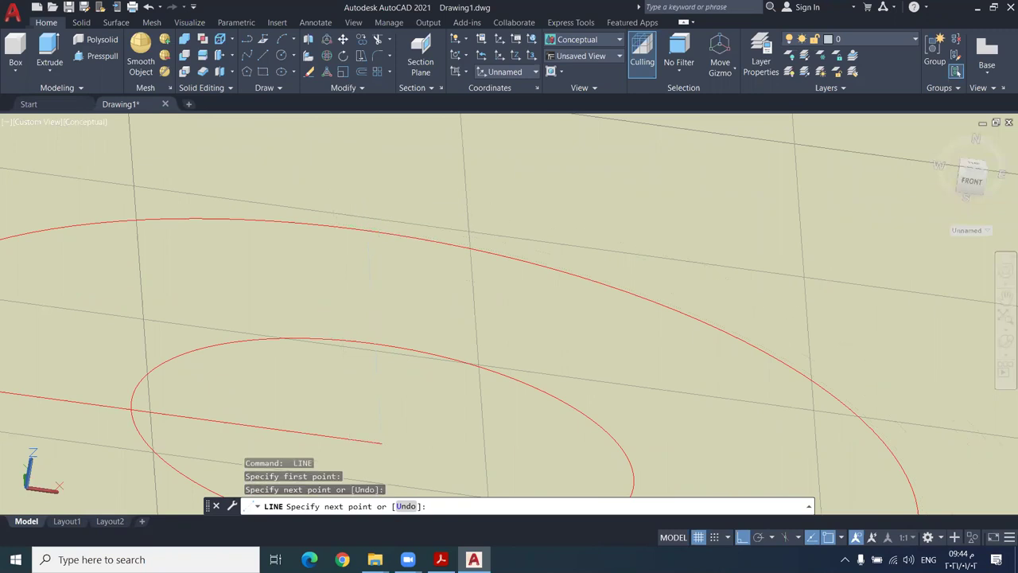
pyautogui.press('Escape')
pyautogui.press('Escape')
# Move the upper end of the left-hand vertical centre line back onto the outer circle
pyautogui.click(365, 213)
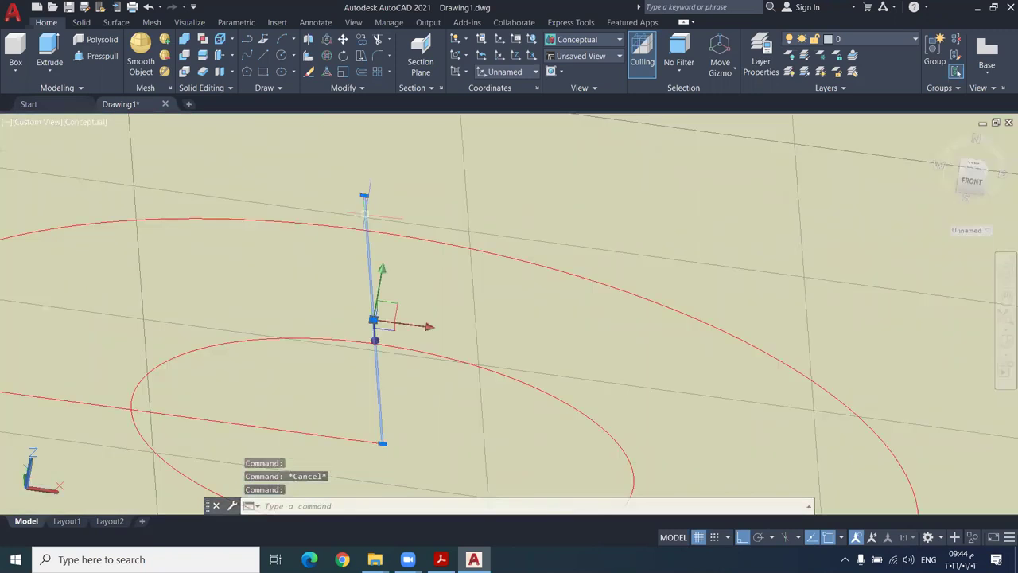
pyautogui.click(365, 195)
pyautogui.click(366, 229)
pyautogui.press('Escape')
# Draw a straight line joining the upper ends of the left-hand and right-hand vertical centre lines on the outer circles
pyautogui.scroll(-1, 381, 230)
pyautogui.moveTo(404, 232); pyautogui.dragTo(279, 257, button='middle')
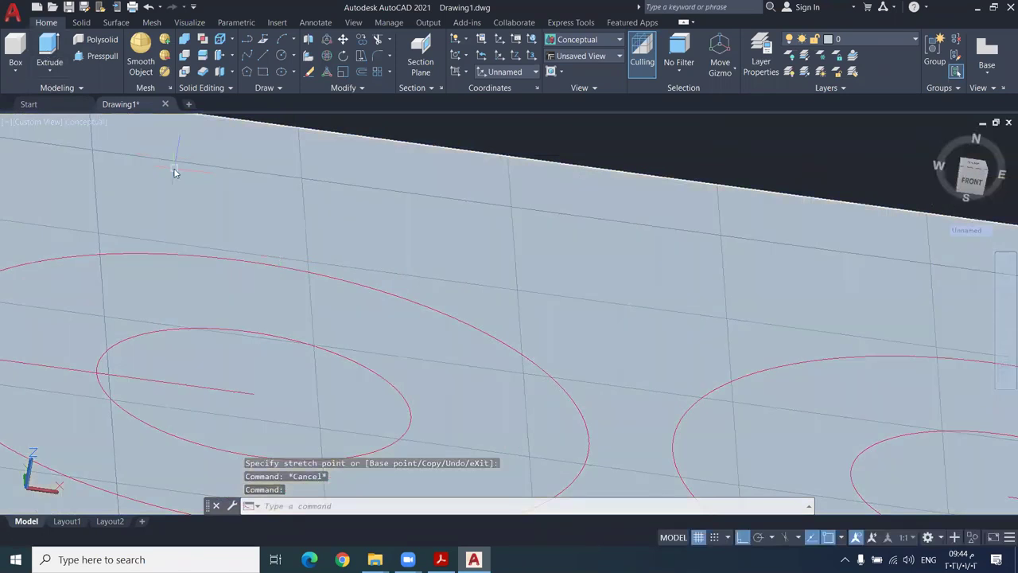
pyautogui.press('Return')
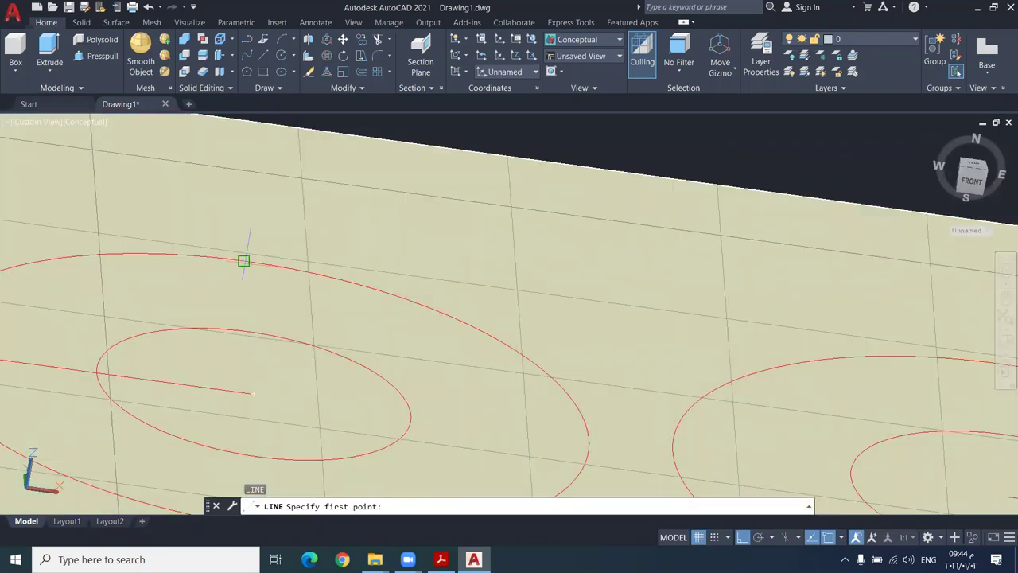
pyautogui.click(244, 260)
pyautogui.keyDown('shift'); pyautogui.moveTo(616, 313); pyautogui.dragTo(518, 327, button='middle'); pyautogui.keyUp('shift')
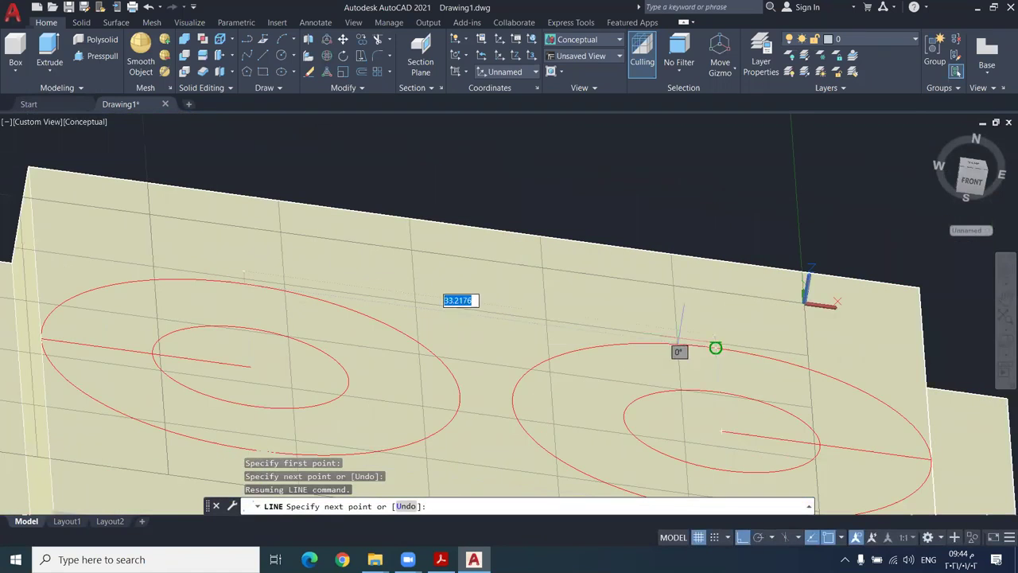
pyautogui.scroll(3, 716, 348)
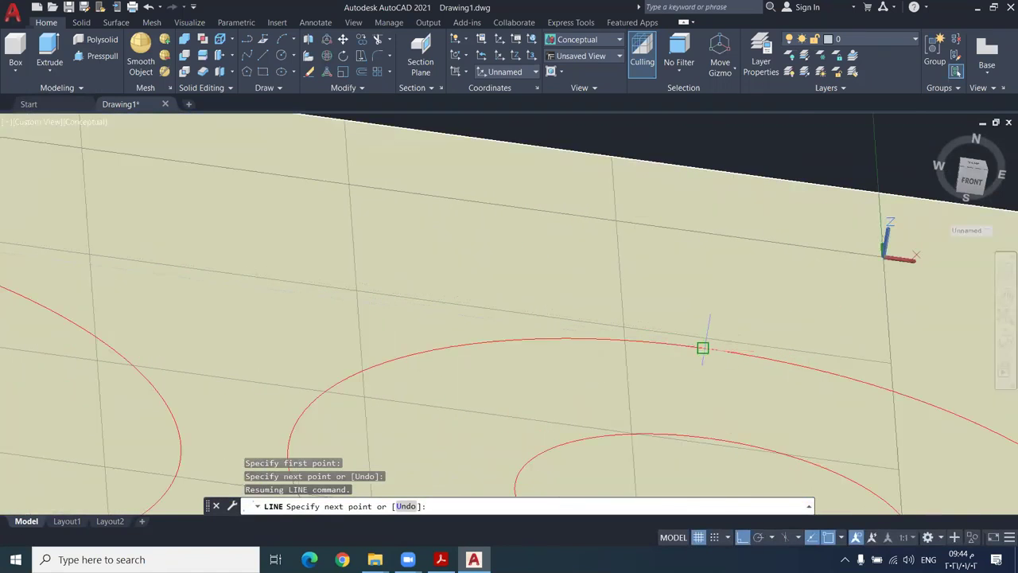
pyautogui.scroll(-3, 703, 348)
pyautogui.press('Escape')
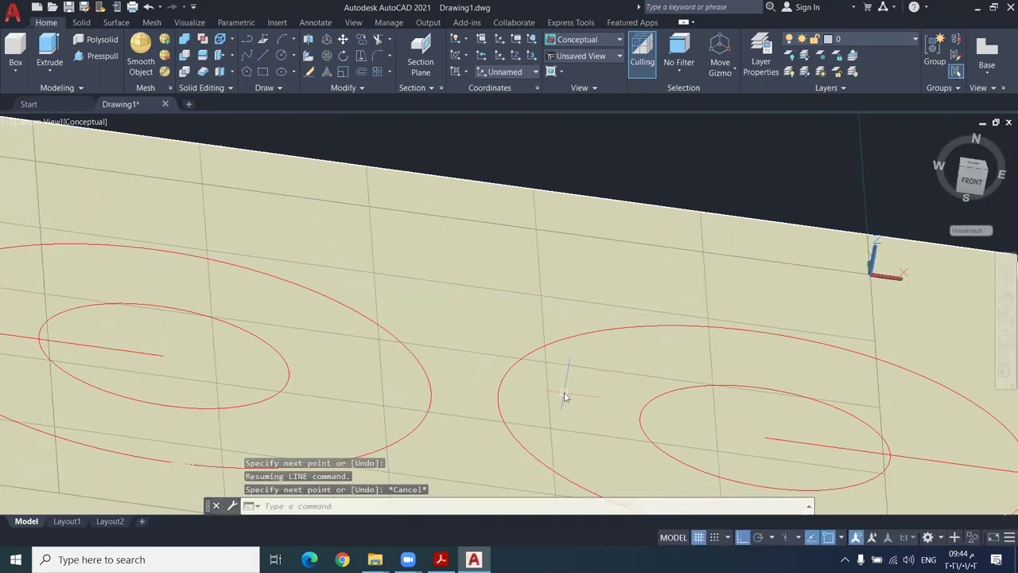
# Try to trim the right-hand outer and inner circles back to the centre lines
pyautogui.write('tr')
pyautogui.press('Return')
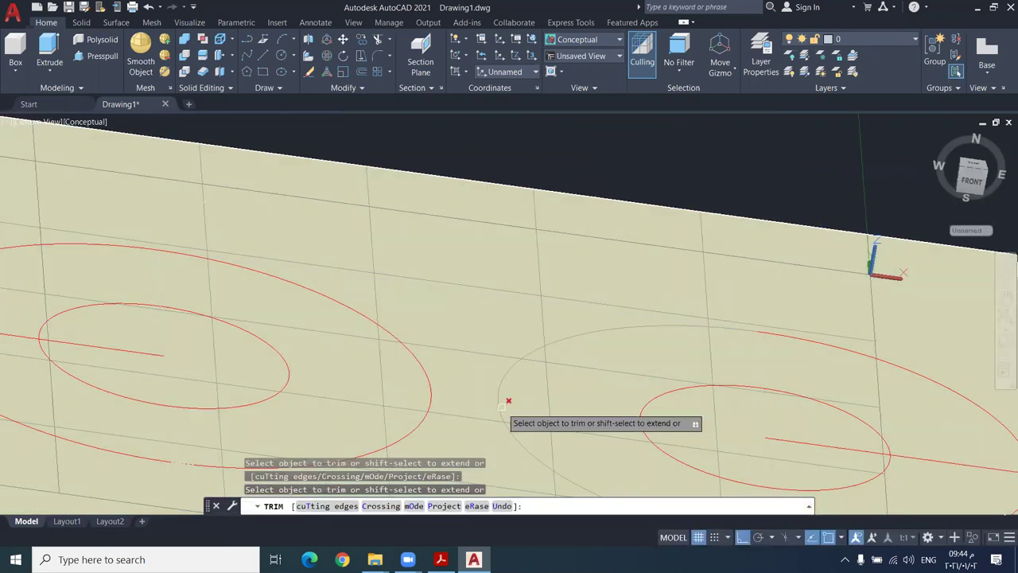
pyautogui.keyDown('shift'); pyautogui.moveTo(508, 401); pyautogui.dragTo(597, 386, button='middle'); pyautogui.keyUp('shift')
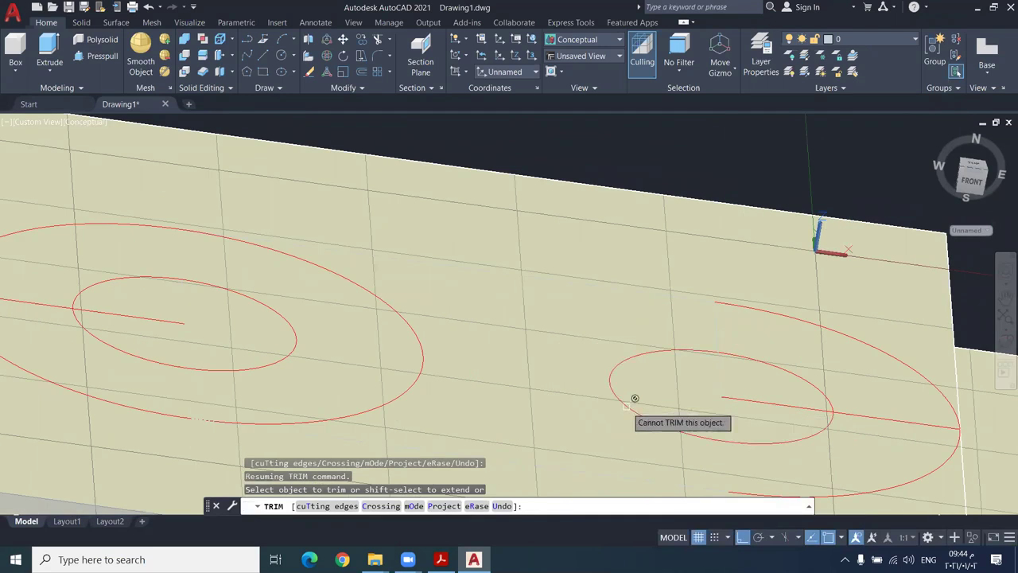
pyautogui.click(631, 393)
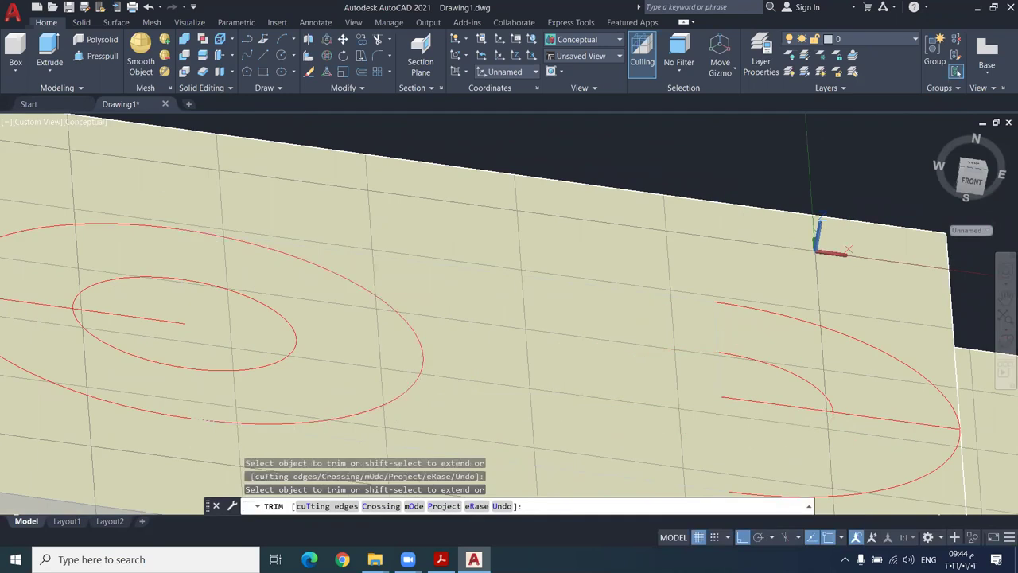
pyautogui.moveTo(467, 382); pyautogui.dragTo(489, 391, button='middle')
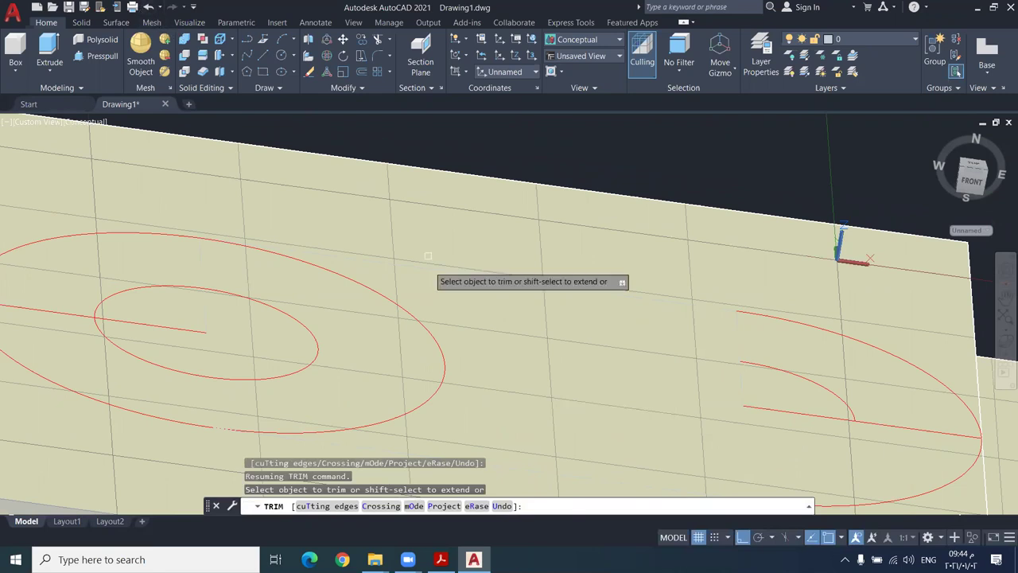
pyautogui.moveTo(419, 286); pyautogui.dragTo(431, 247, button='middle')
pyautogui.scroll(2, 756, 343)
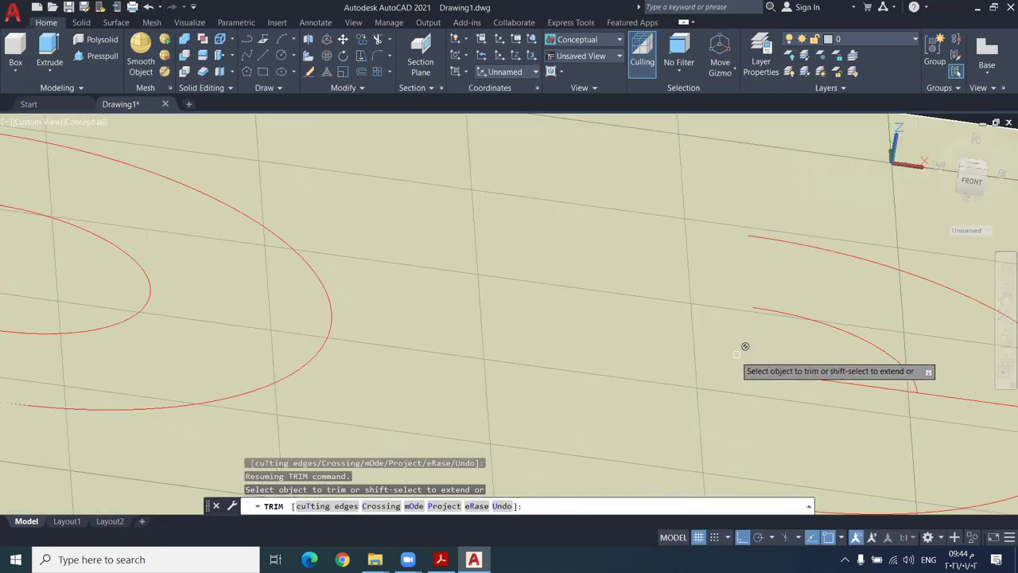
pyautogui.press('Escape')
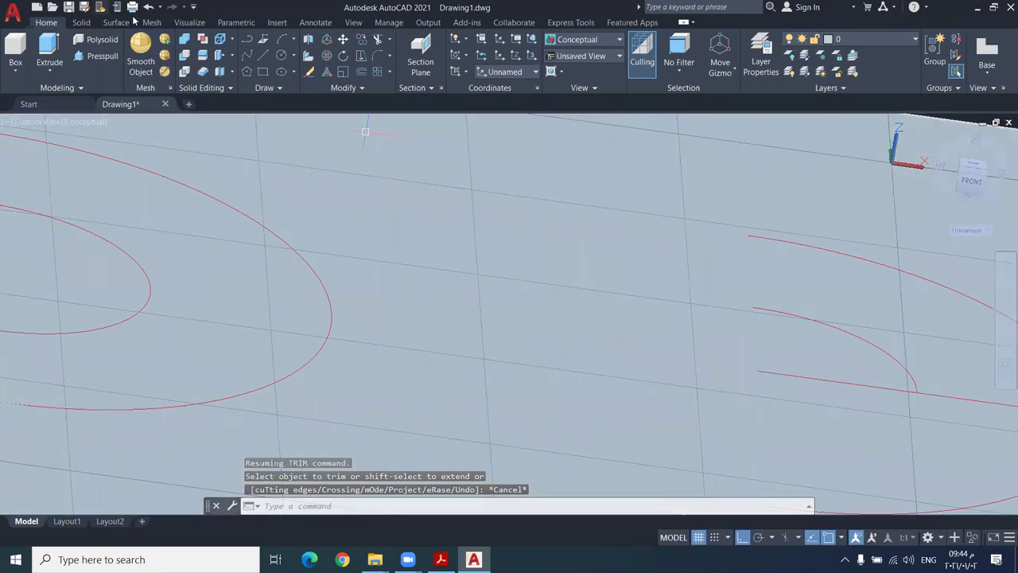
# Undo the trims made on the right-hand circles
pyautogui.click(148, 8)
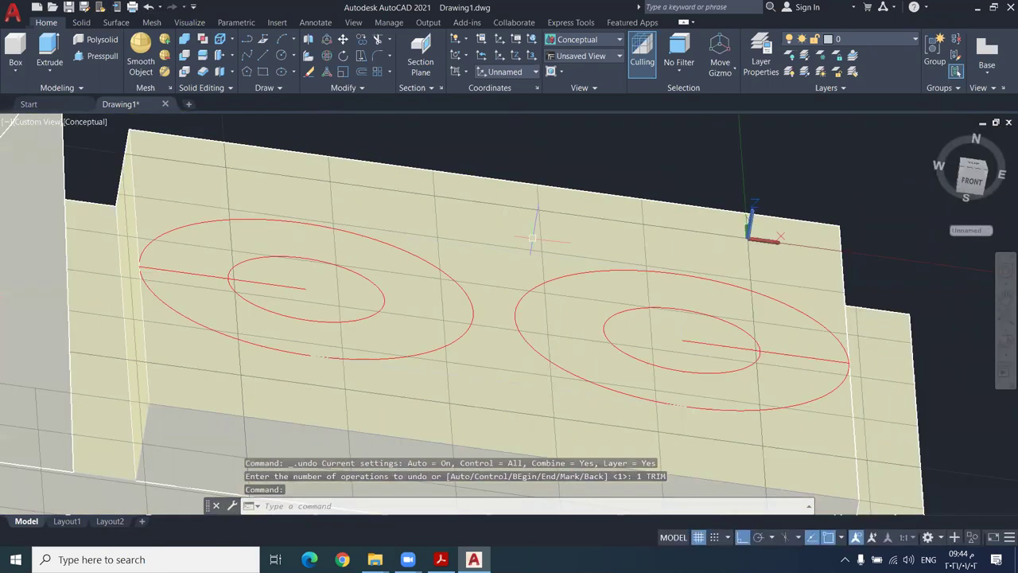
pyautogui.press('Return')
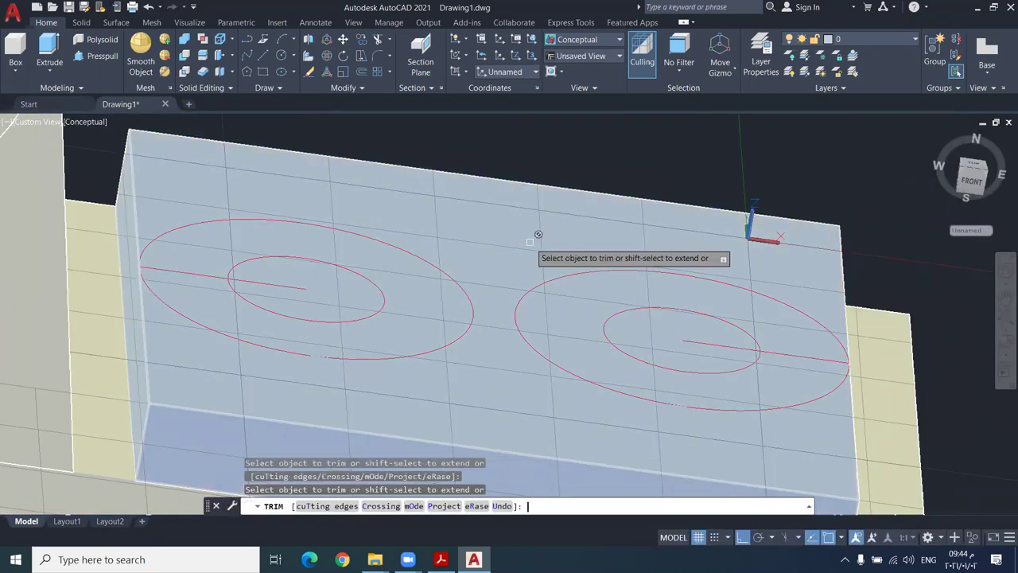
pyautogui.moveTo(542, 270); pyautogui.dragTo(568, 295, button='middle')
pyautogui.scroll(2, 561, 330)
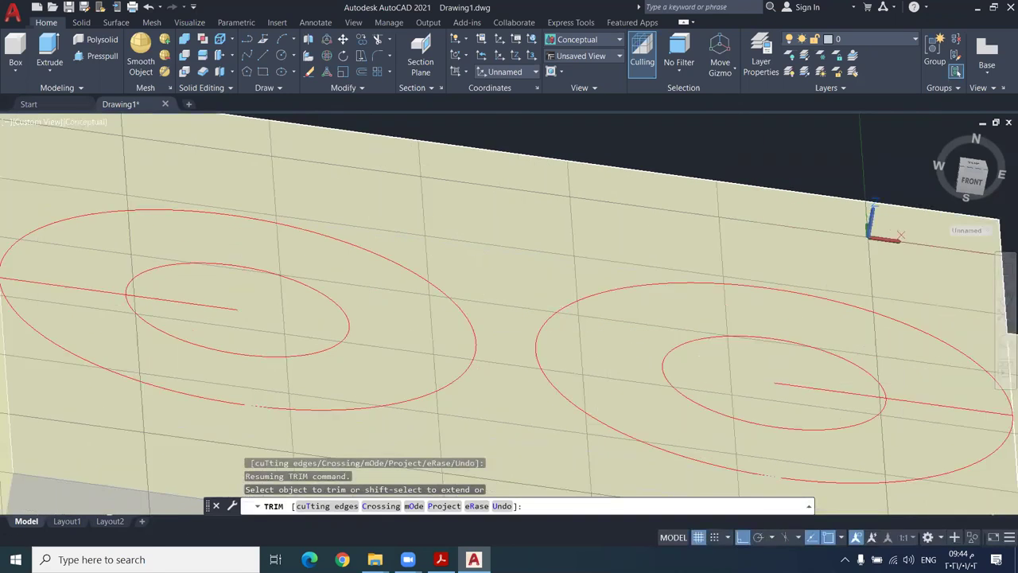
pyautogui.moveTo(711, 351); pyautogui.dragTo(694, 335, button='middle')
pyautogui.press('Escape')
# Stretch the lower ends of the right-hand and left-hand vertical centre lines straight down to the lower side of their outer circles
pyautogui.scroll(5, 758, 350)
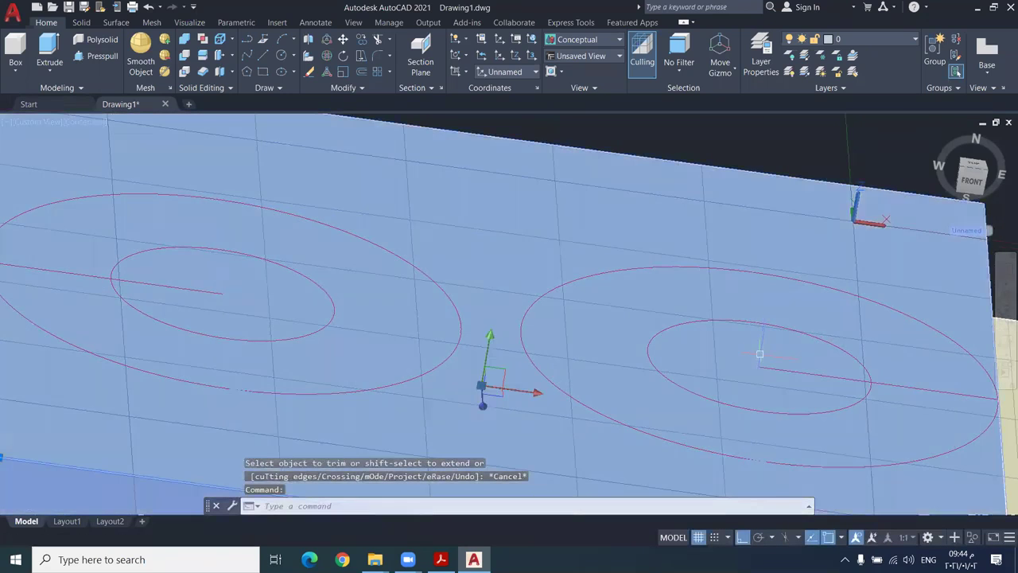
pyautogui.press('Escape')
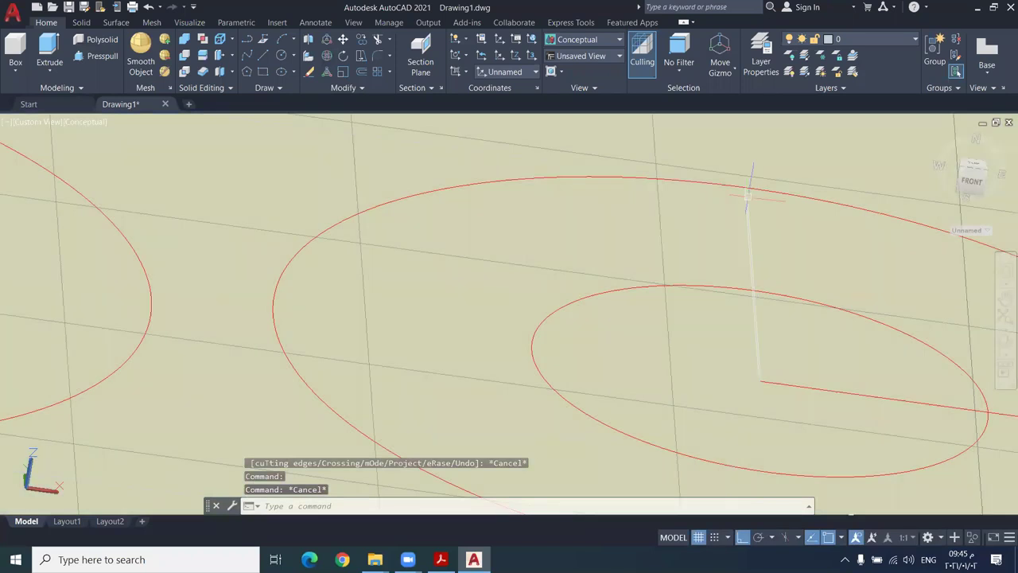
pyautogui.click(748, 200)
pyautogui.moveTo(771, 421); pyautogui.dragTo(746, 270, button='middle')
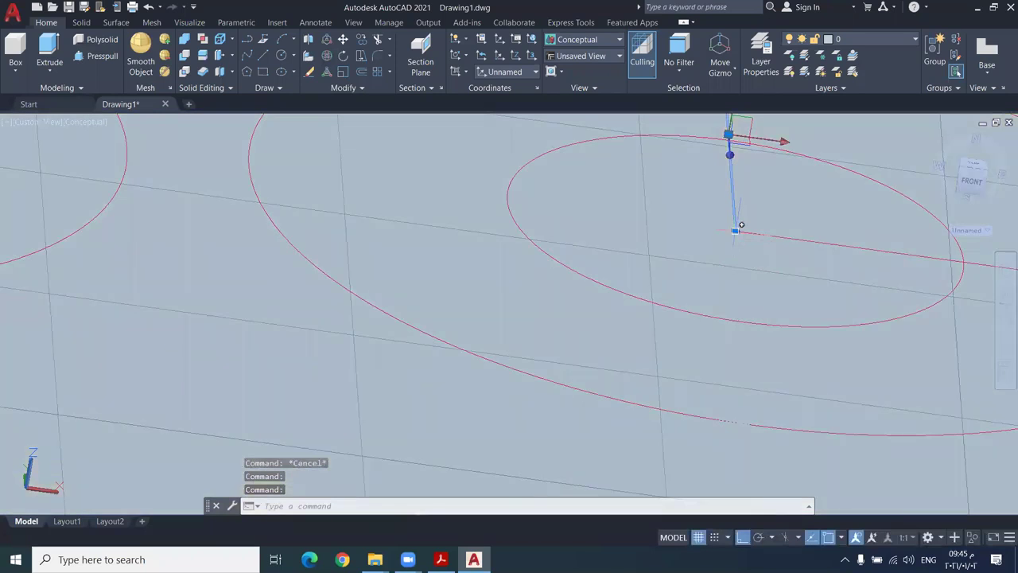
pyautogui.click(735, 231)
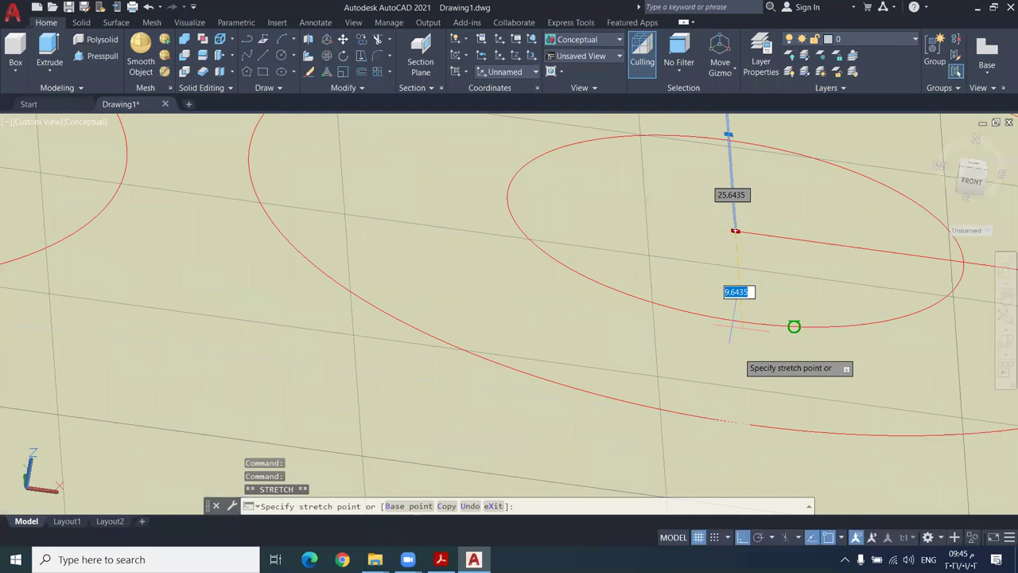
pyautogui.click(750, 424)
pyautogui.scroll(-1, 586, 313)
pyautogui.scroll(2, 374, 290)
pyautogui.press('Escape')
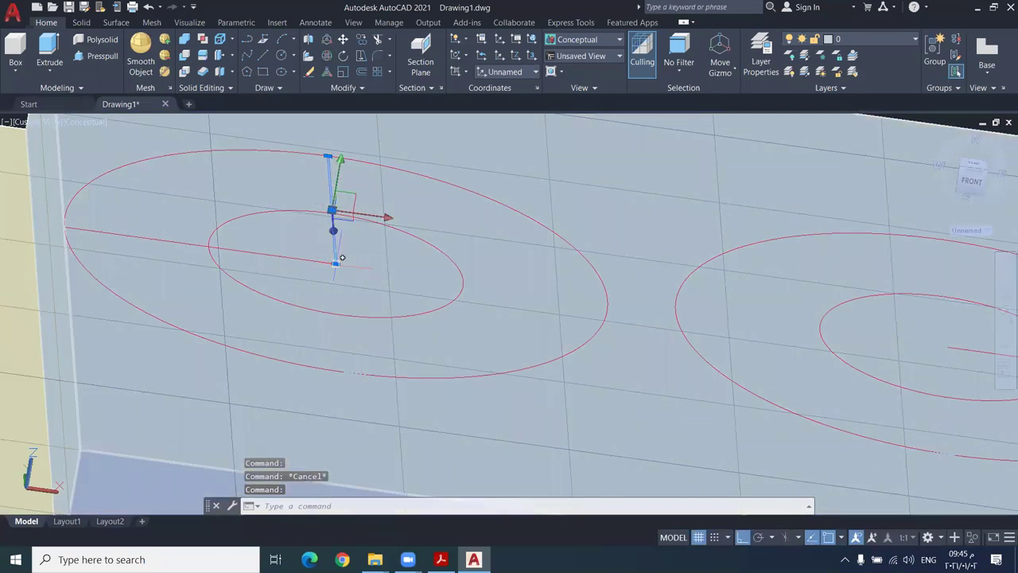
pyautogui.click(336, 263)
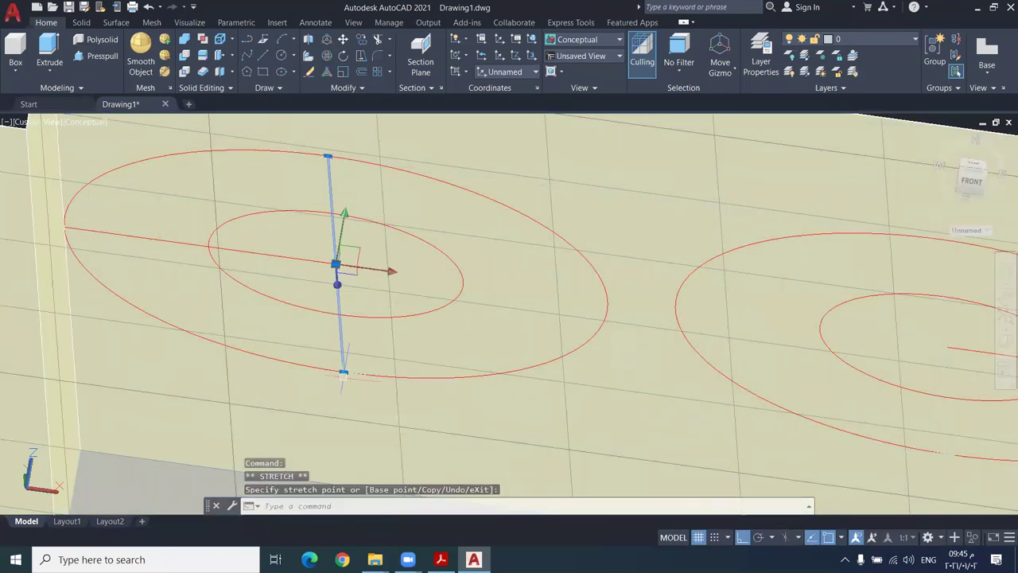
pyautogui.press('Escape')
# Trim away the facing halves of both outer and both inner circles between the two vertical centre lines
pyautogui.scroll(-1, 520, 367)
pyautogui.moveTo(522, 356); pyautogui.dragTo(494, 365, button='middle')
pyautogui.scroll(1, 493, 365)
pyautogui.scroll(-1, 600, 371)
pyautogui.moveTo(600, 370); pyautogui.dragTo(533, 370, button='middle')
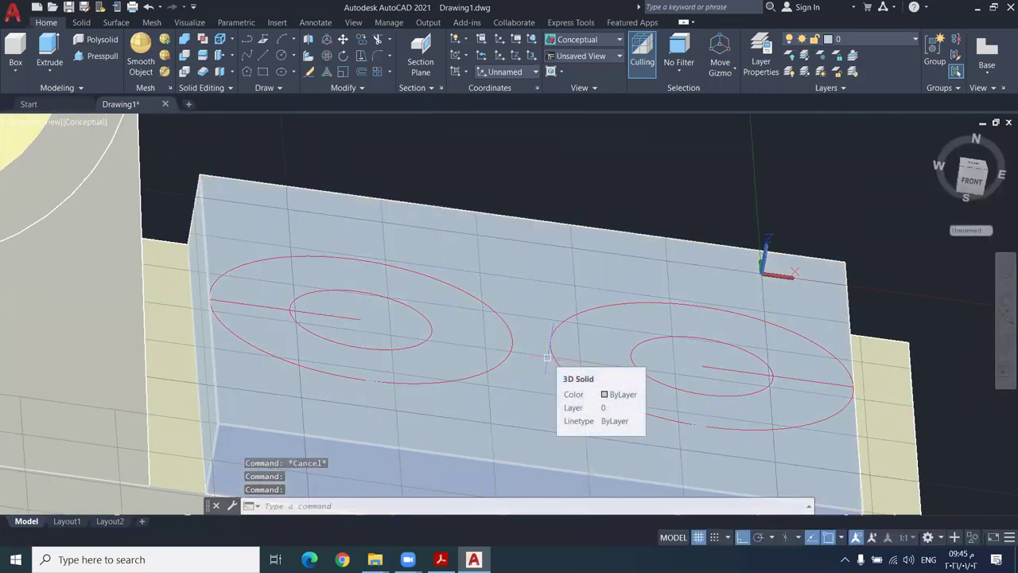
pyautogui.write('tr')
pyautogui.press('Return')
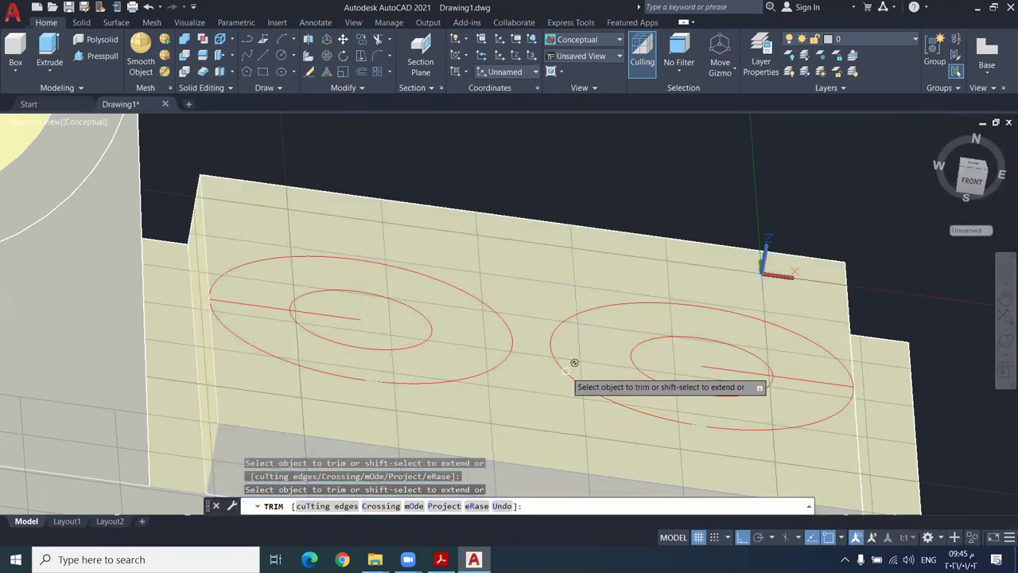
pyautogui.scroll(2, 595, 357)
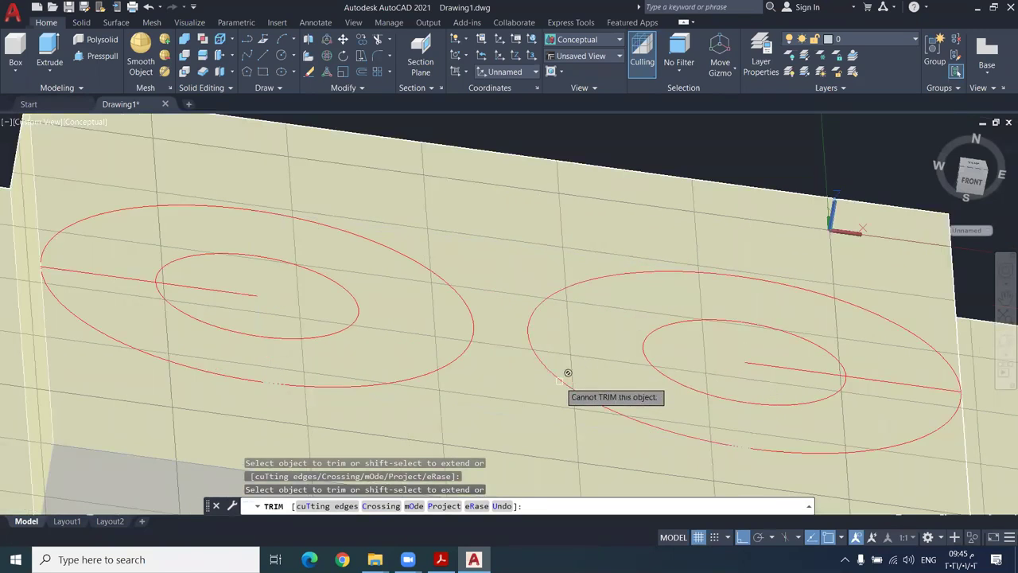
pyautogui.click(559, 379)
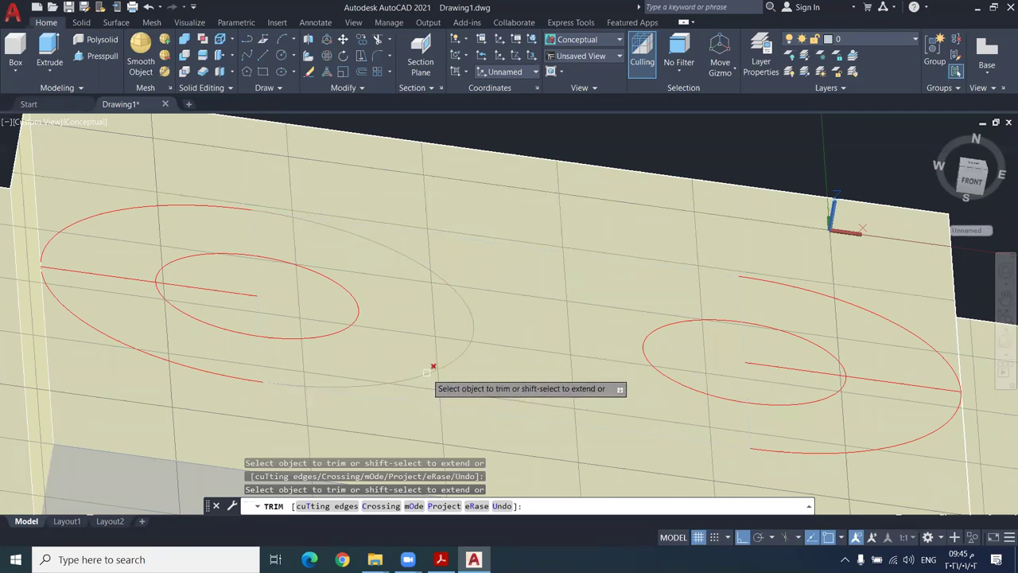
pyautogui.click(426, 372)
pyautogui.click(347, 324)
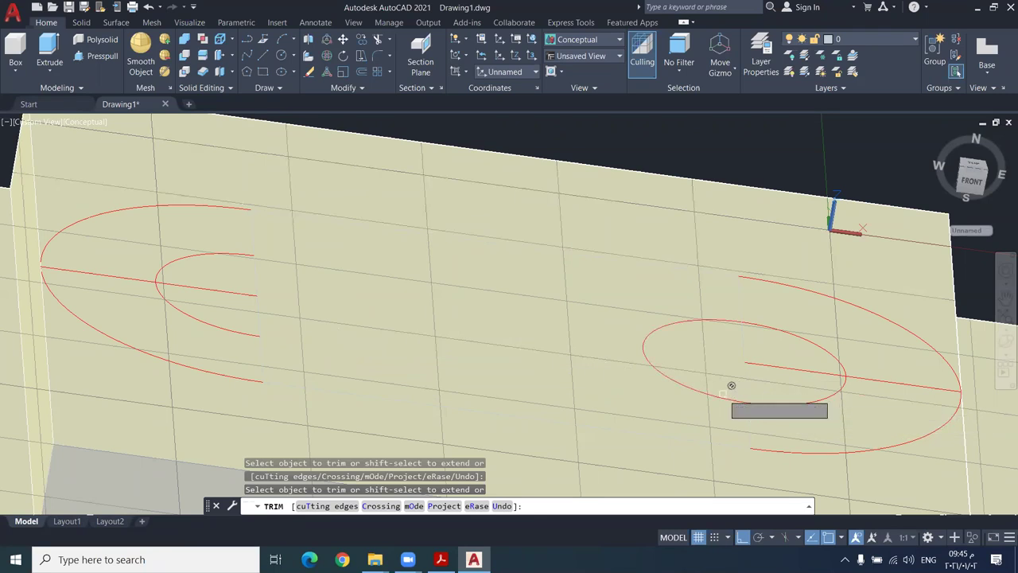
pyautogui.press('Escape')
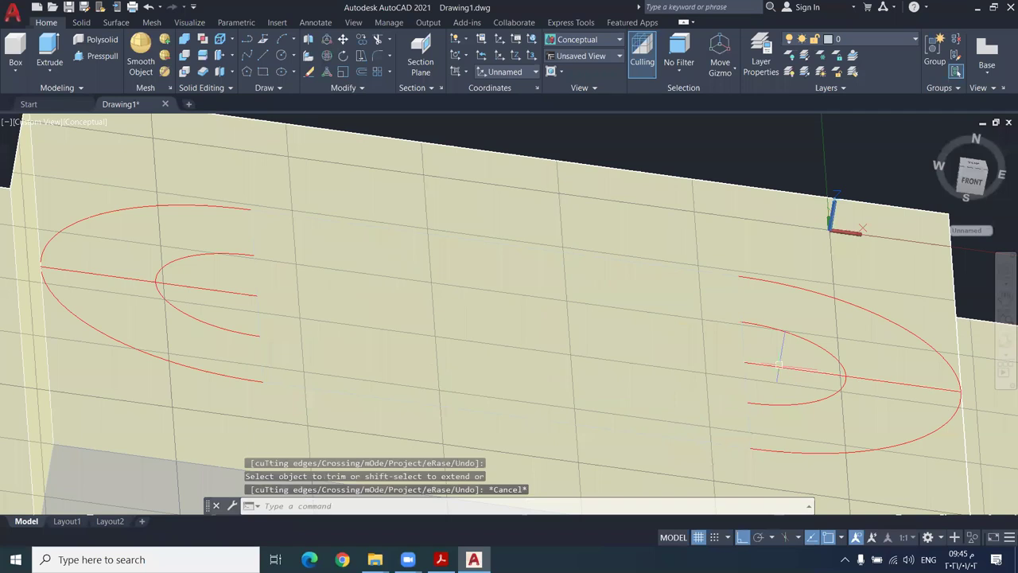
# Delete the horizontal centre lines of the right-hand and left-hand arcs
pyautogui.click(776, 368)
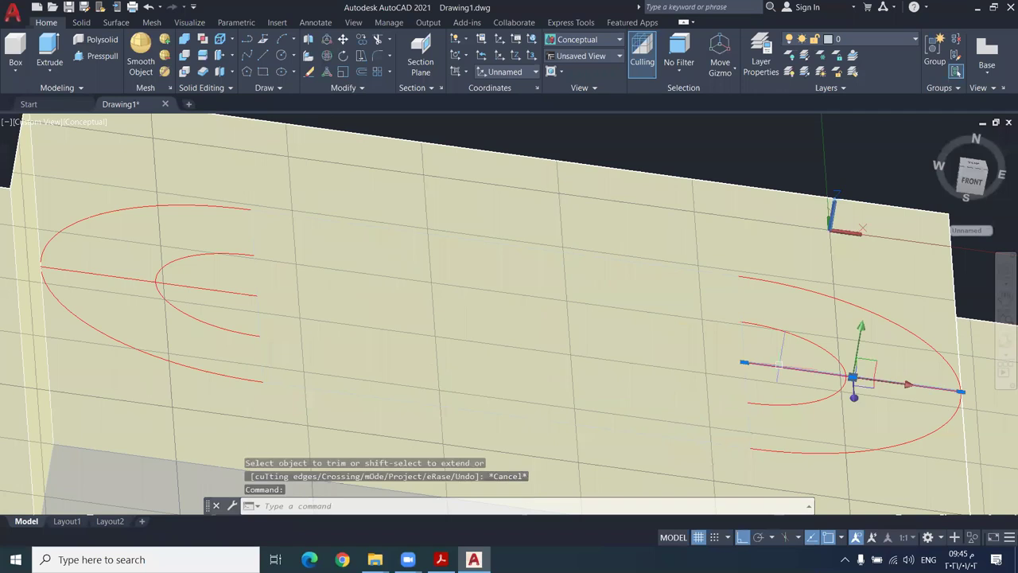
pyautogui.press('Delete')
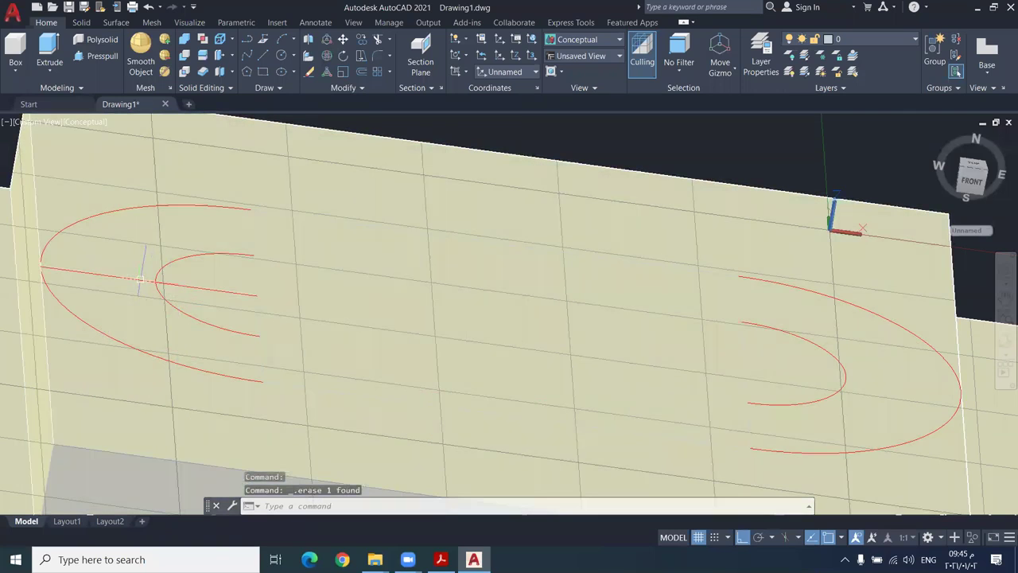
pyautogui.click(148, 282)
pyautogui.press('Delete')
pyautogui.scroll(-2, 451, 289)
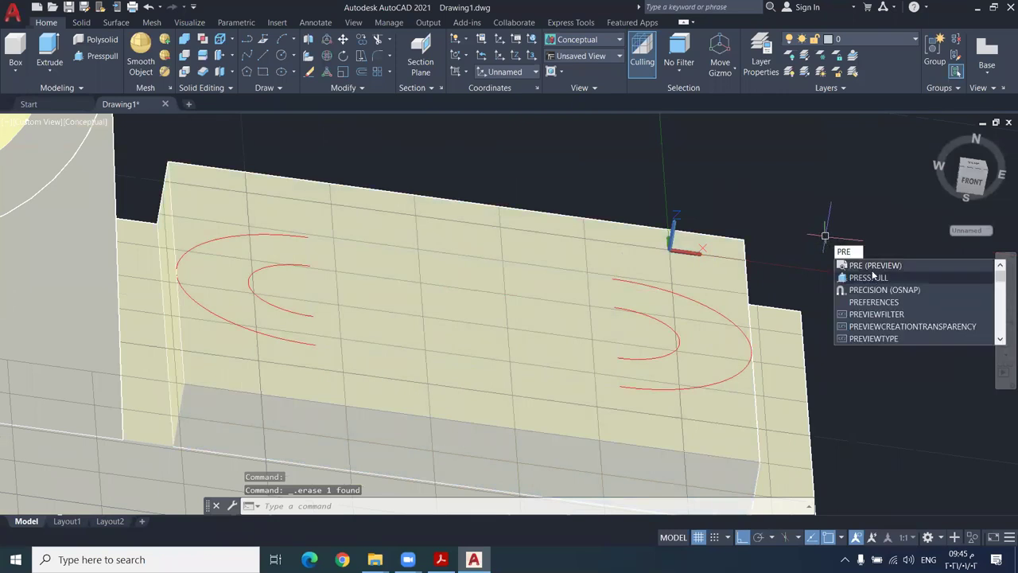
# Presspull the area between the slot outline and the raised block's front edge down to the base face
pyautogui.click(873, 276)
pyautogui.moveTo(526, 376); pyautogui.dragTo(560, 353, button='middle')
pyautogui.click(614, 381)
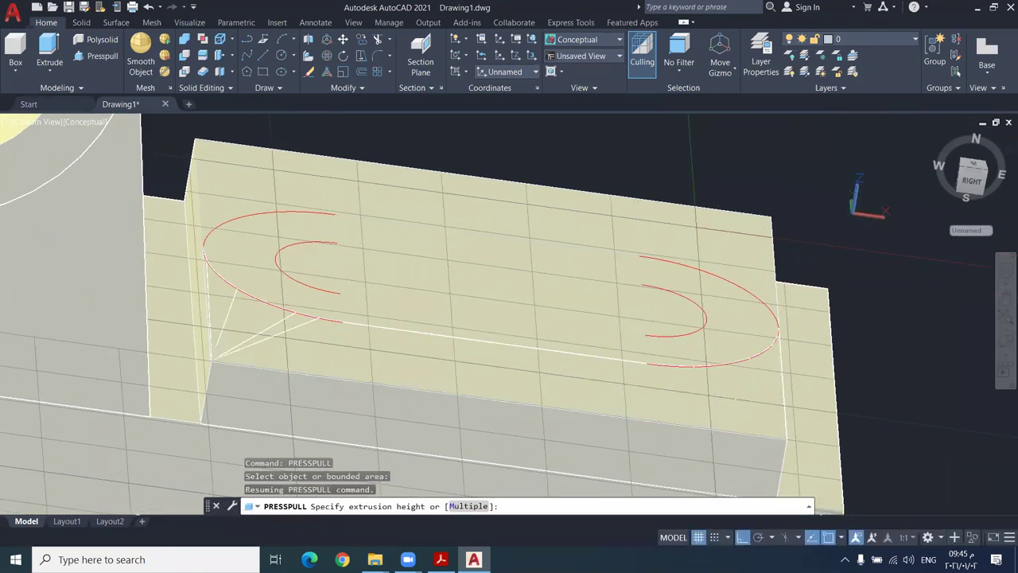
pyautogui.scroll(1, 529, 373)
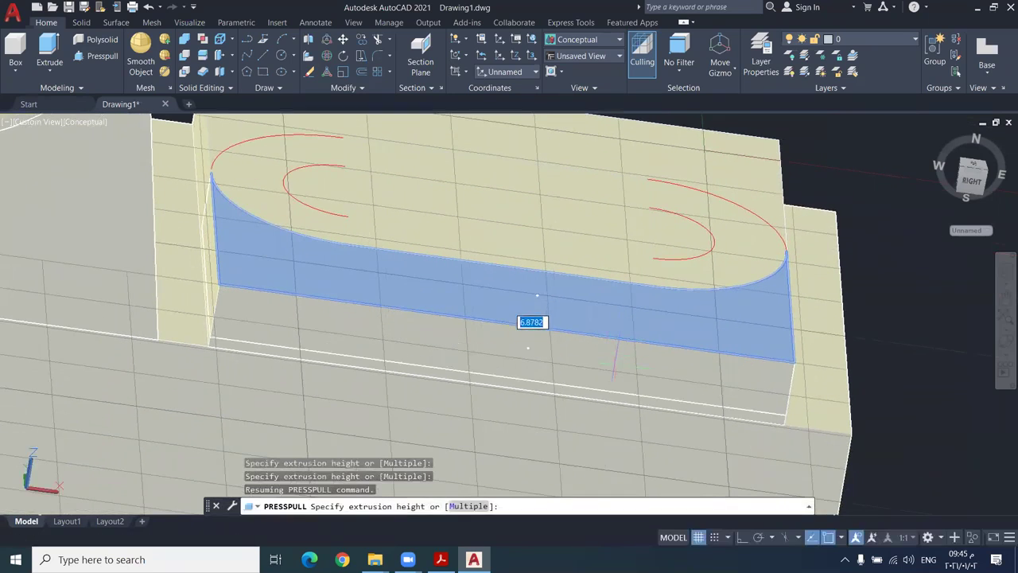
pyautogui.scroll(3, 517, 350)
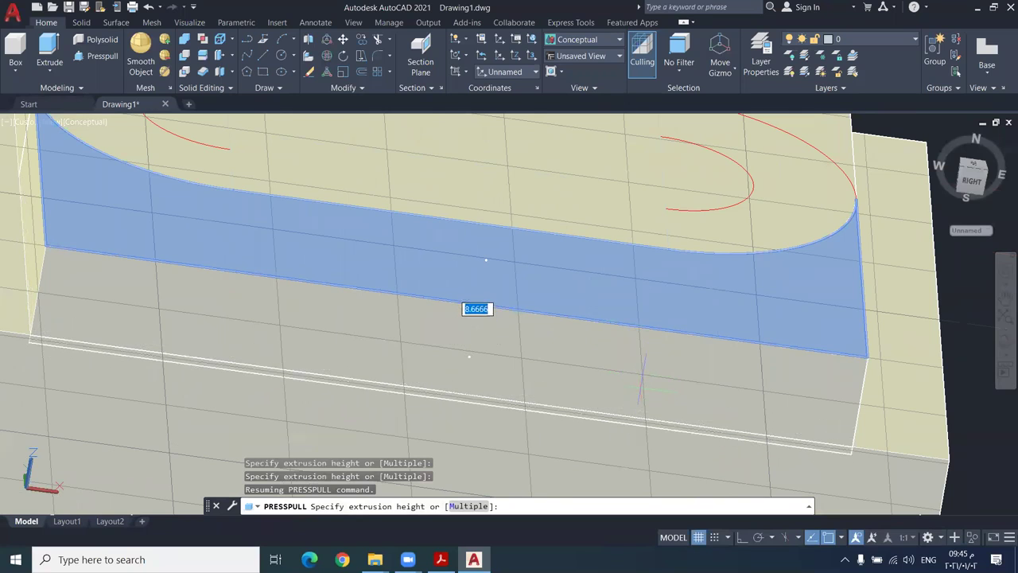
pyautogui.click(458, 305)
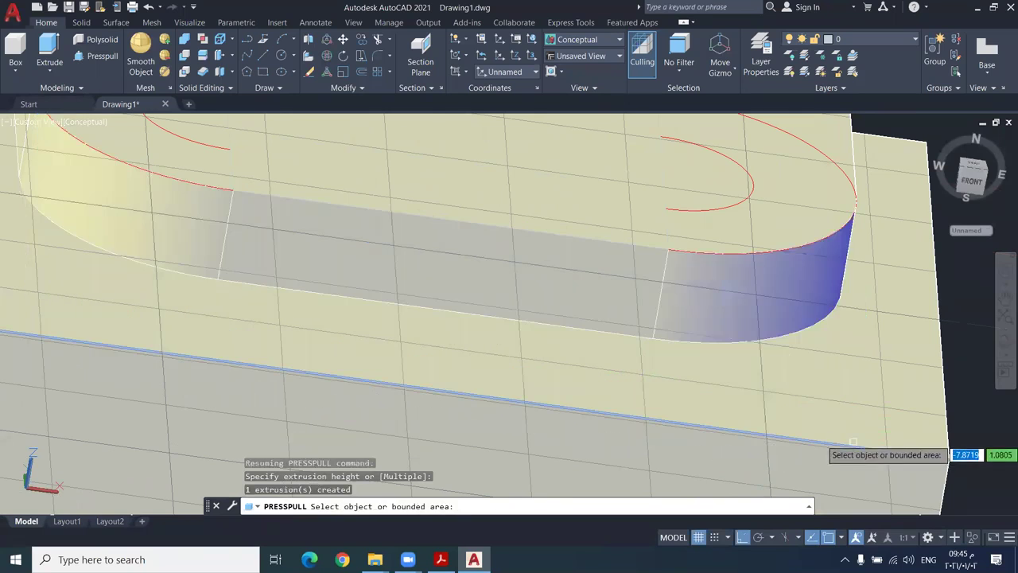
pyautogui.scroll(-2, 826, 381)
pyautogui.scroll(2, 841, 401)
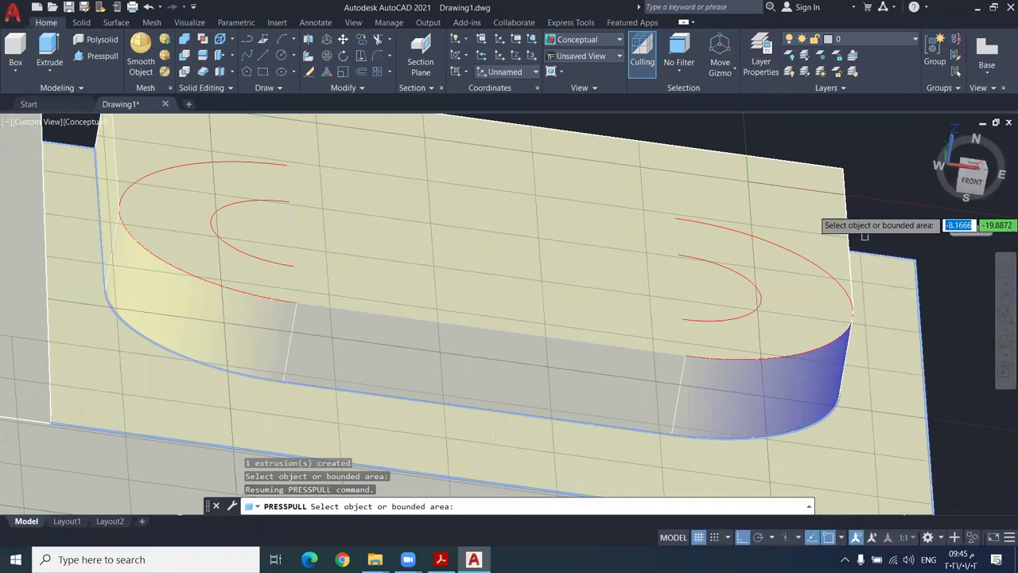
pyautogui.click(803, 202)
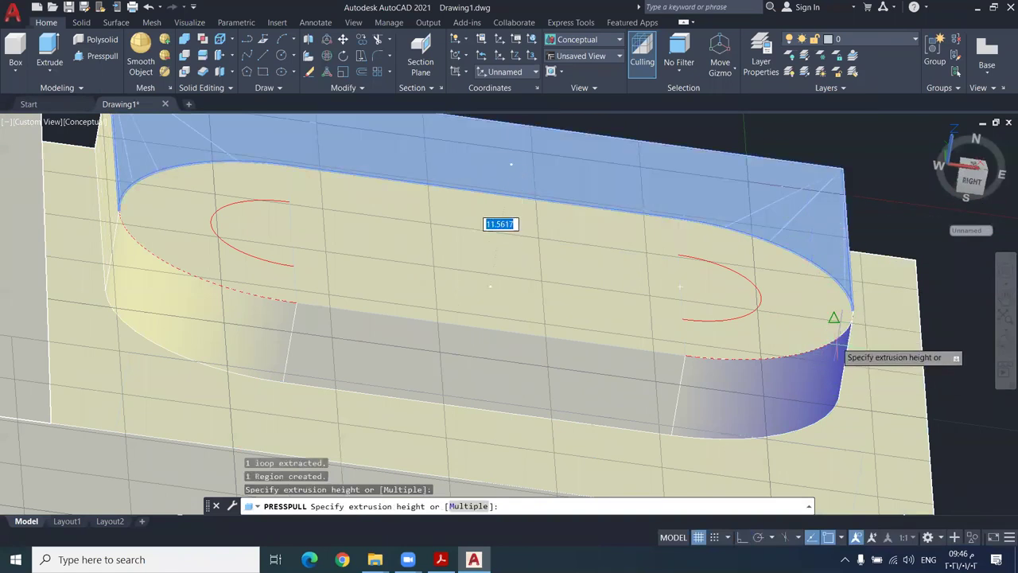
pyautogui.press('Escape')
# Presspull the remaining area behind the slot outline down to the base face, leaving a slot-shaped boss
pyautogui.click(1004, 341)
pyautogui.moveTo(864, 270); pyautogui.dragTo(717, 266)
pyautogui.keyDown('ctrl'); pyautogui.keyDown('shift'); pyautogui.moveTo(717, 266); pyautogui.dragTo(908, 228, button='middle'); pyautogui.keyUp('shift'); pyautogui.keyUp('ctrl')
pyautogui.moveTo(837, 213); pyautogui.dragTo(686, 307, button='middle')
pyautogui.press('Escape')
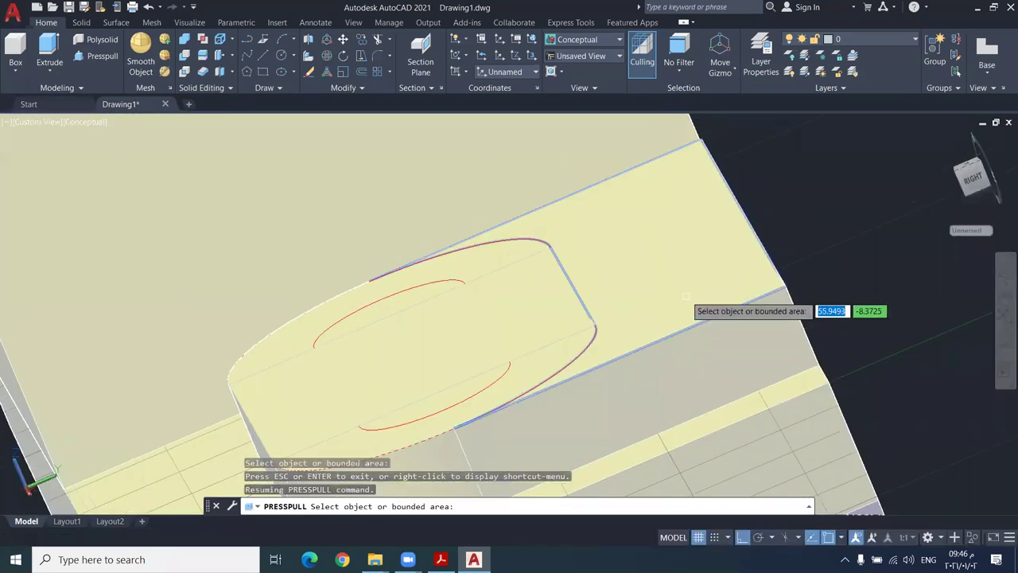
pyautogui.click(678, 284)
pyautogui.keyDown('shift'); pyautogui.moveTo(723, 350); pyautogui.dragTo(729, 271, button='middle'); pyautogui.keyUp('shift')
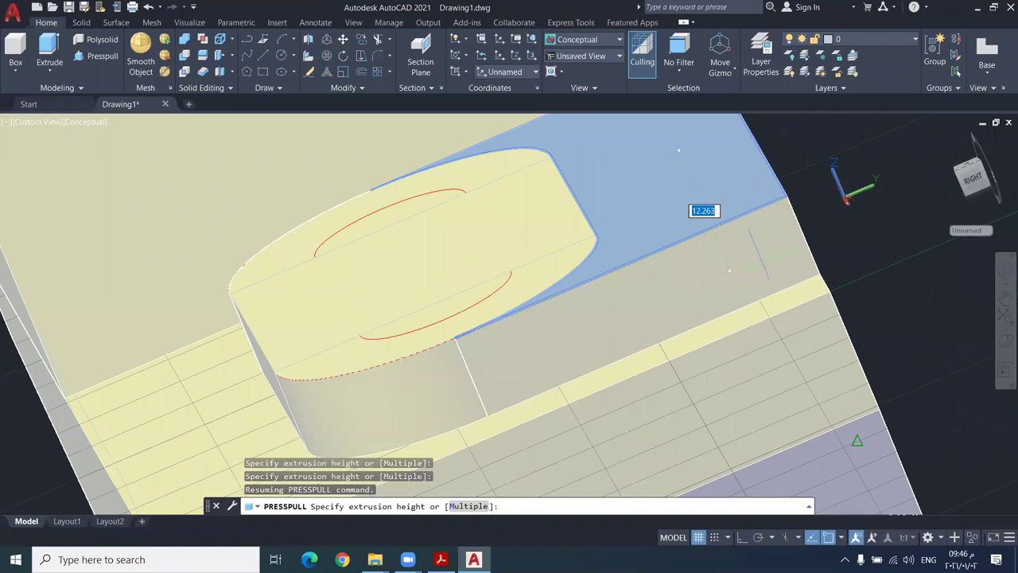
pyautogui.click(820, 273)
pyautogui.press('Return')
# Draw a straight line joining the two inner arcs' ends on the side nearer the large cylinder
pyautogui.scroll(-2, 668, 286)
pyautogui.moveTo(652, 286); pyautogui.dragTo(841, 296, button='middle')
pyautogui.click(1004, 344)
pyautogui.moveTo(691, 213); pyautogui.dragTo(650, 256)
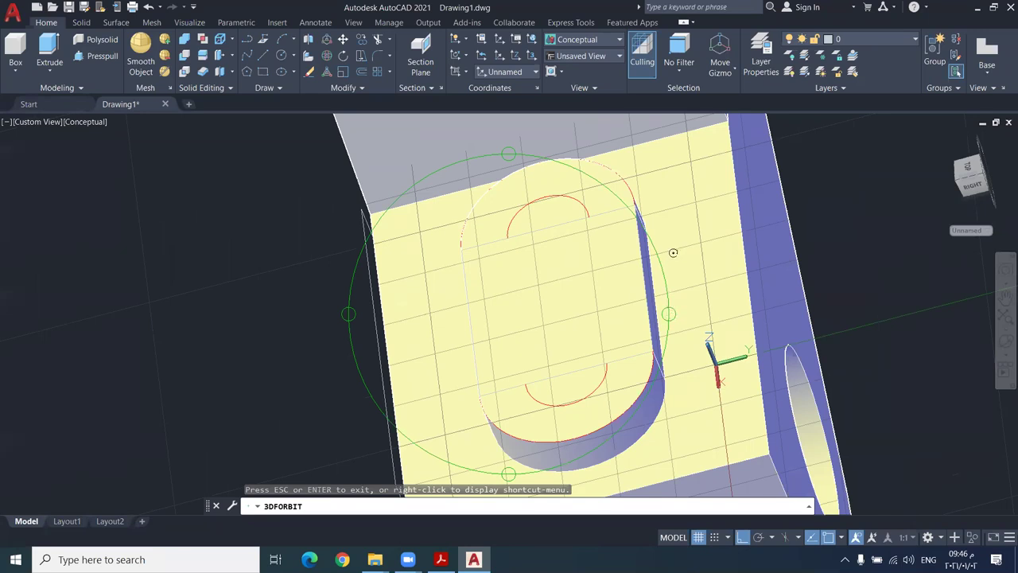
pyautogui.moveTo(673, 252); pyautogui.dragTo(711, 273, button='middle')
pyautogui.press('Escape')
pyautogui.scroll(2, 659, 282)
pyautogui.moveTo(664, 305); pyautogui.dragTo(678, 281, button='middle')
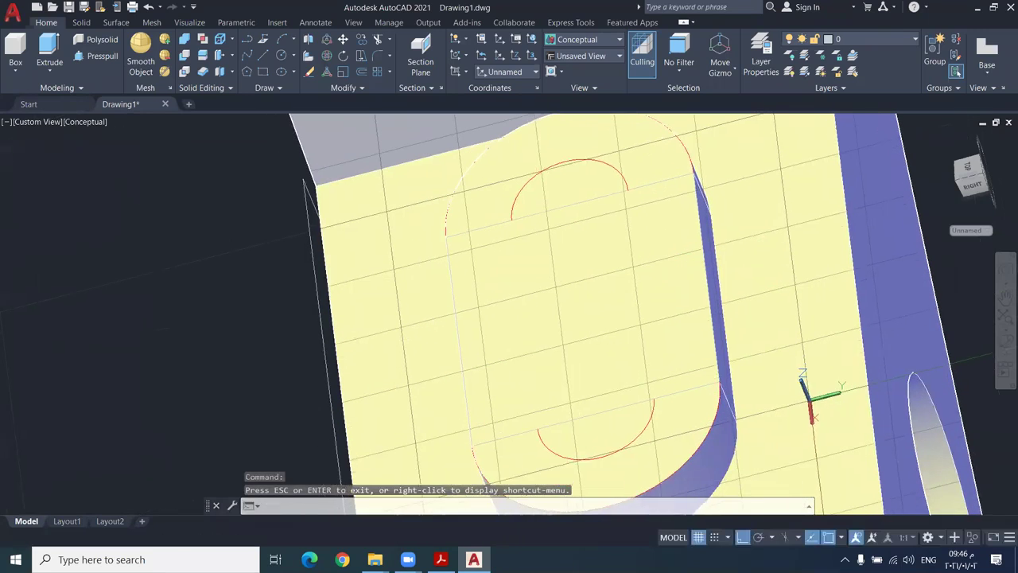
pyautogui.press('Escape')
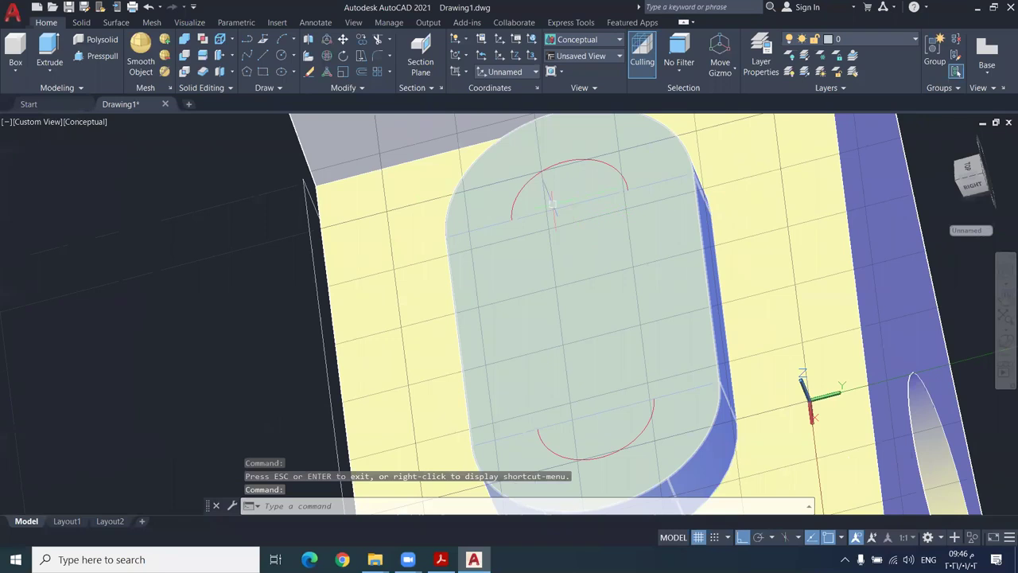
pyautogui.write('l')
pyautogui.press('Return')
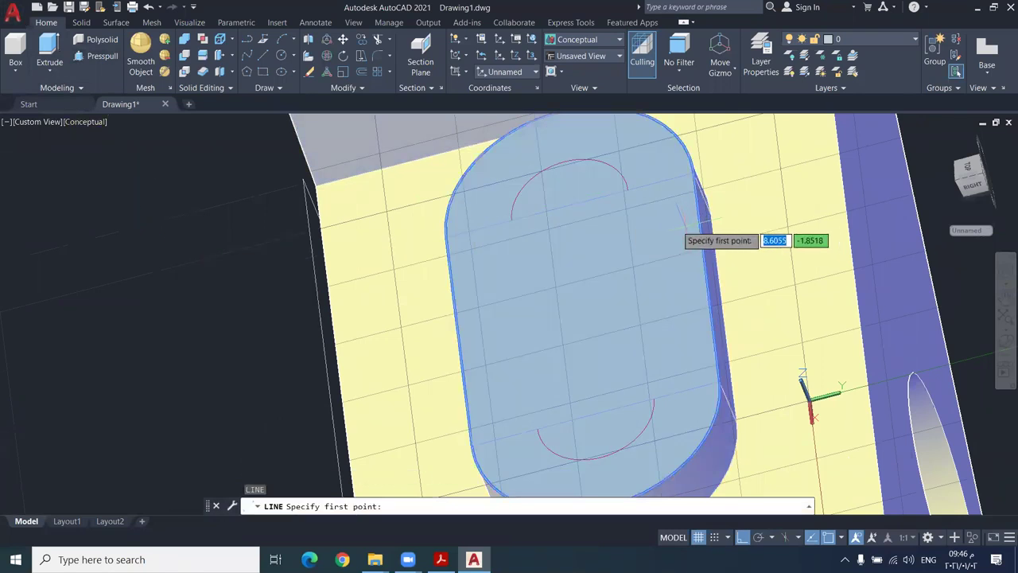
pyautogui.click(627, 189)
pyautogui.click(654, 398)
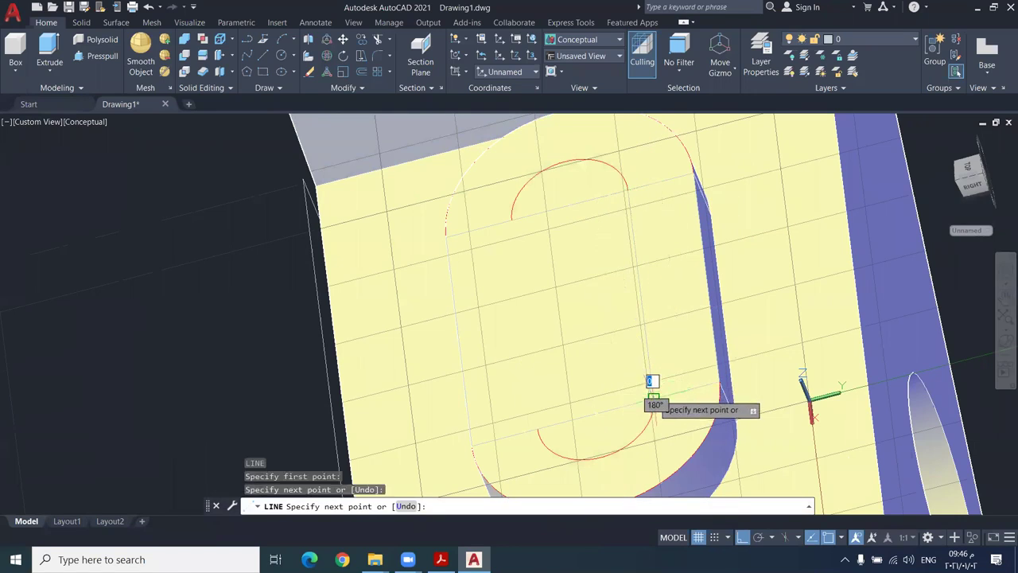
pyautogui.press('Return')
# Draw a second straight line between the opposite ends of the two inner arcs to close the inner slot
pyautogui.press('Return')
pyautogui.click(511, 218)
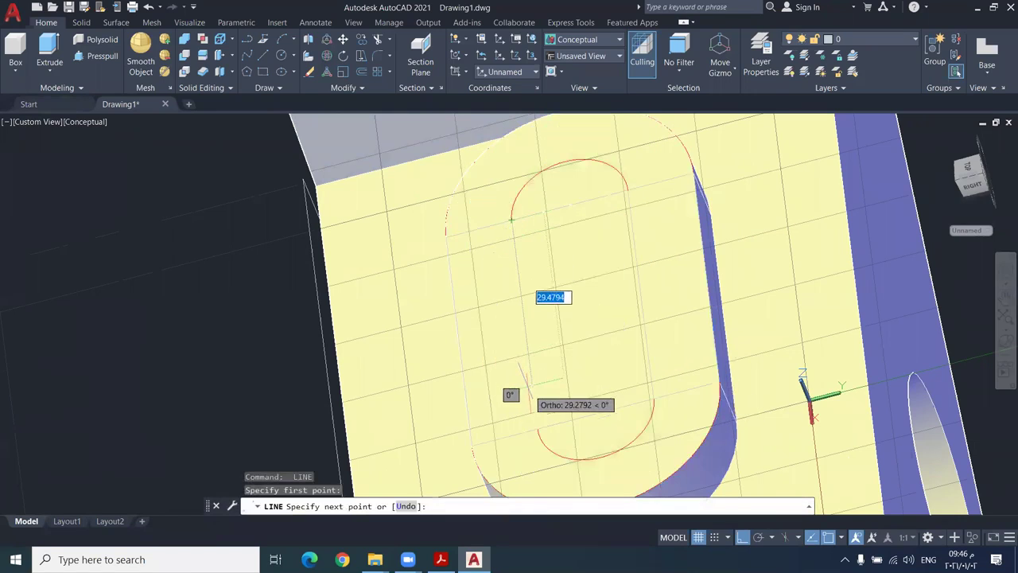
pyautogui.click(534, 430)
pyautogui.press('Escape')
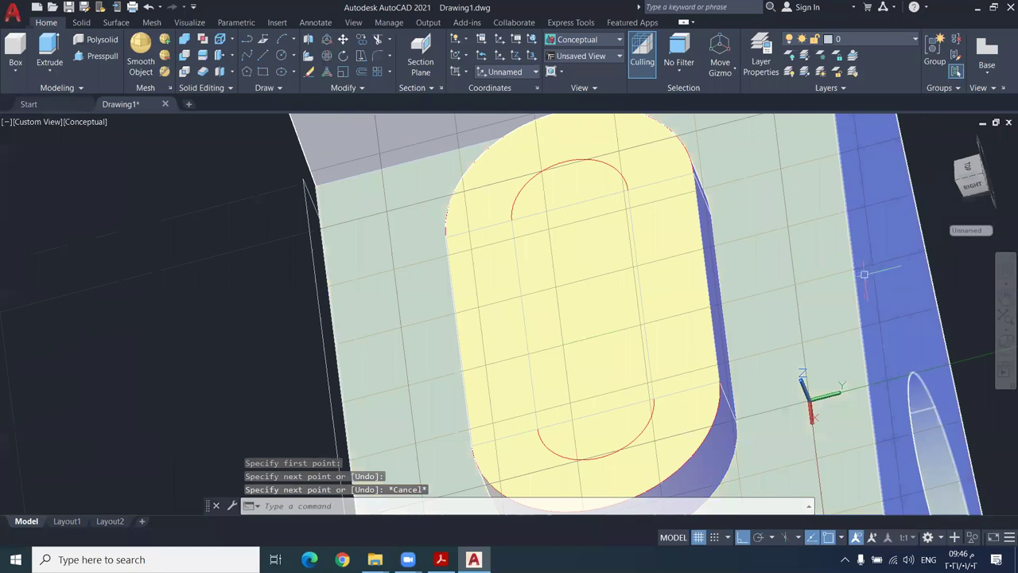
# Presspull the rectangular middle area of the inner slot 8 units into the boss
pyautogui.click(925, 288)
pyautogui.click(614, 301)
pyautogui.moveTo(643, 413); pyautogui.dragTo(626, 326, button='middle')
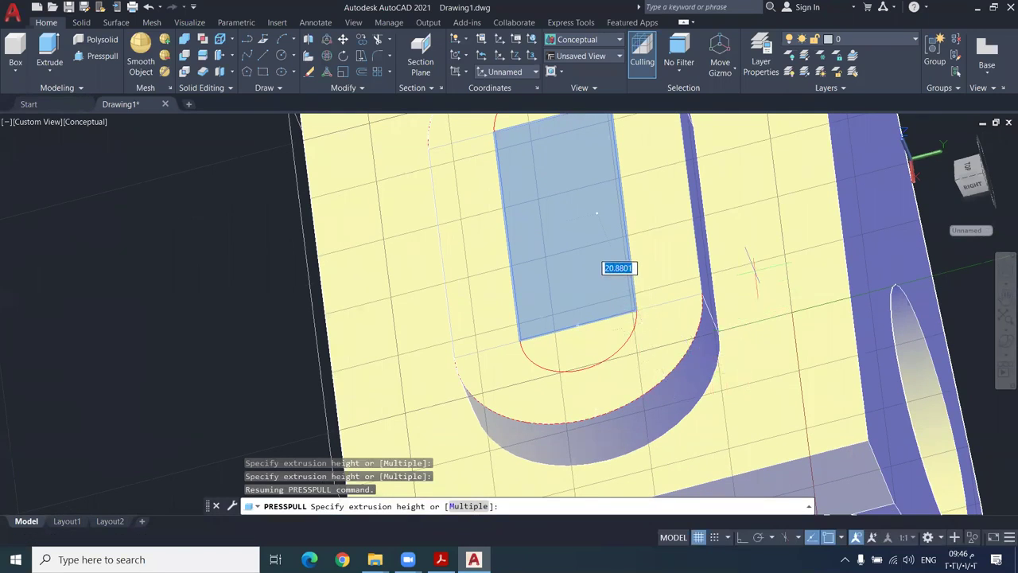
pyautogui.write('8')
pyautogui.press('Return')
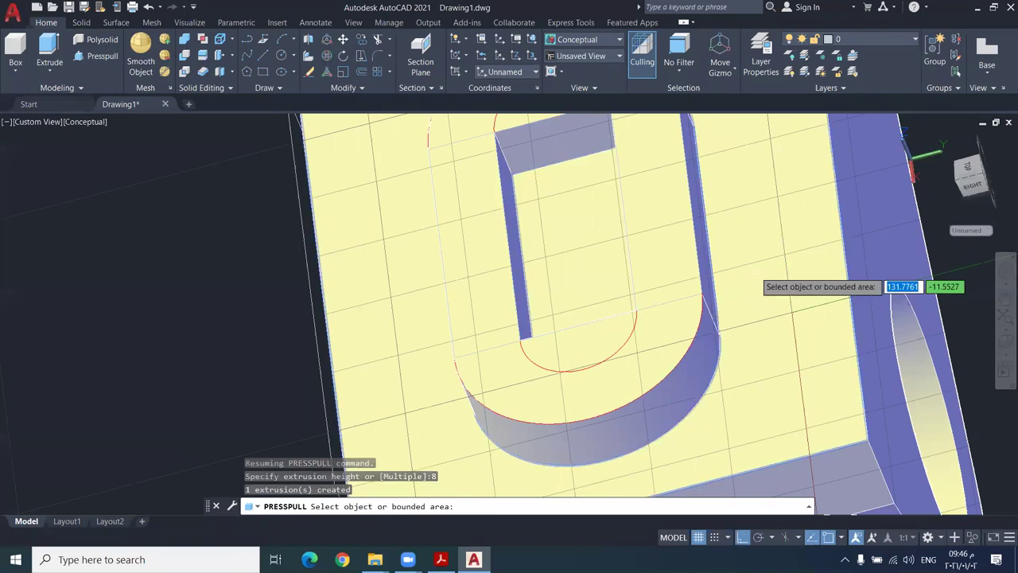
# Presspull both semicircular end areas of the inner slot 8 units into the boss
pyautogui.keyDown('shift'); pyautogui.moveTo(624, 211); pyautogui.dragTo(576, 237, button='middle'); pyautogui.keyUp('shift')
pyautogui.click(544, 171)
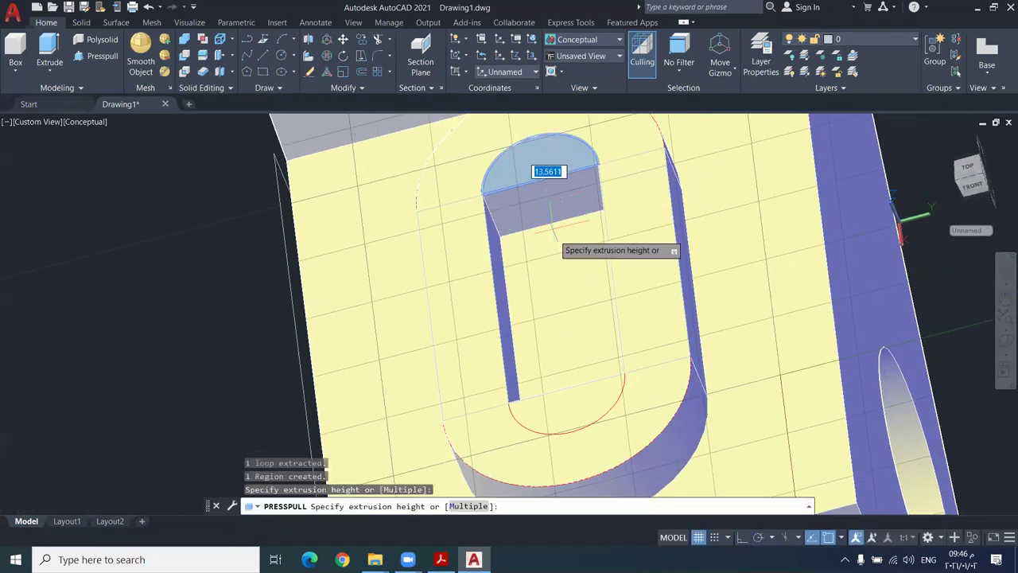
pyautogui.write('8')
pyautogui.press('Return')
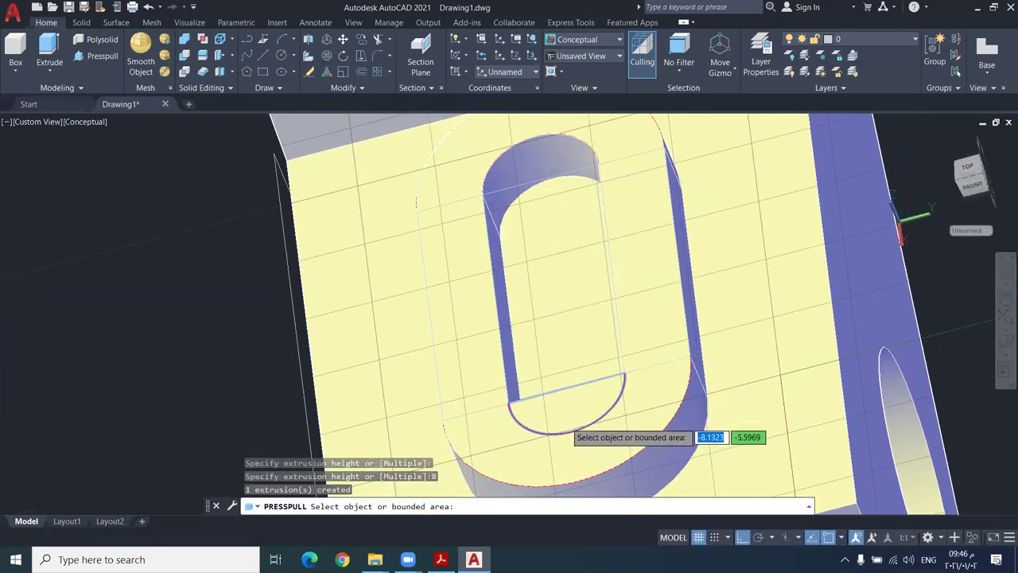
pyautogui.click(567, 392)
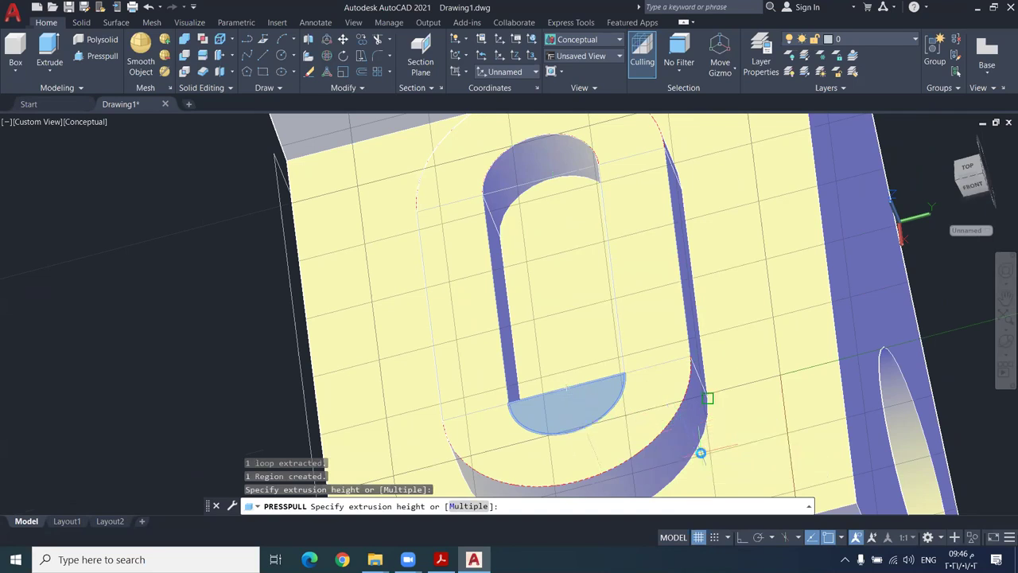
pyautogui.write('8')
pyautogui.press('Return')
pyautogui.keyDown('shift'); pyautogui.moveTo(704, 433); pyautogui.dragTo(693, 389, button='middle'); pyautogui.keyUp('shift')
pyautogui.press('Return')
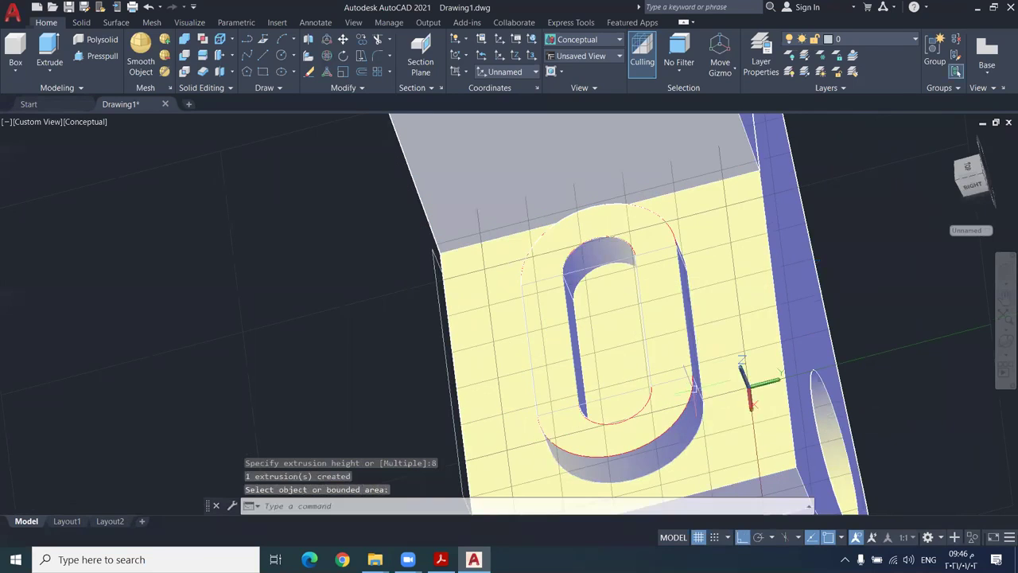
# Presspull the circular edge of the large cylinder's bore through to the opposite end face, filling the bore
pyautogui.click(1005, 341)
pyautogui.moveTo(668, 329); pyautogui.dragTo(508, 201)
pyautogui.moveTo(482, 265); pyautogui.dragTo(532, 284)
pyautogui.scroll(5, 532, 284)
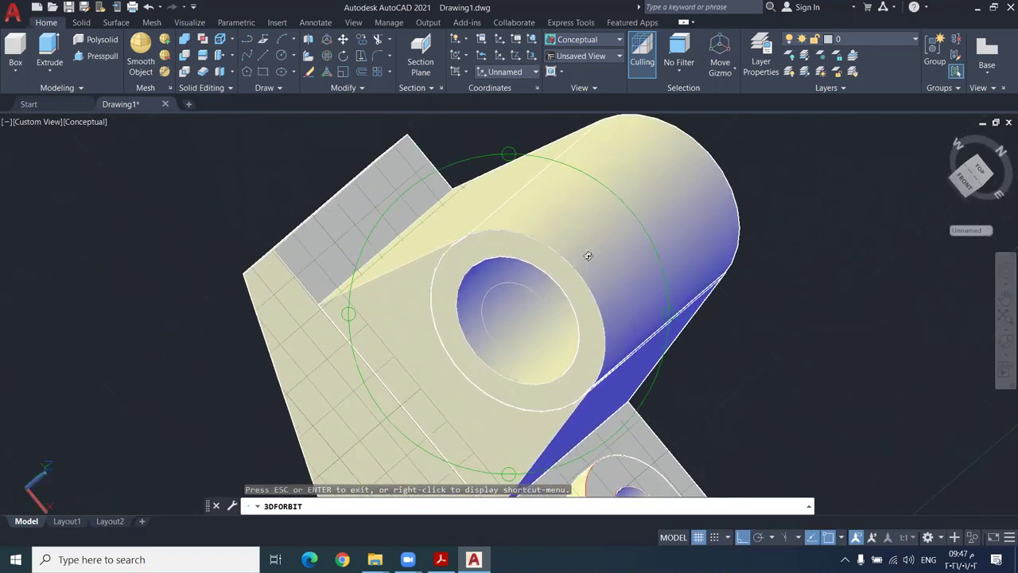
pyautogui.moveTo(607, 333); pyautogui.dragTo(635, 309, button='middle')
pyautogui.press('Escape')
pyautogui.scroll(2, 569, 233)
pyautogui.scroll(-3, 575, 239)
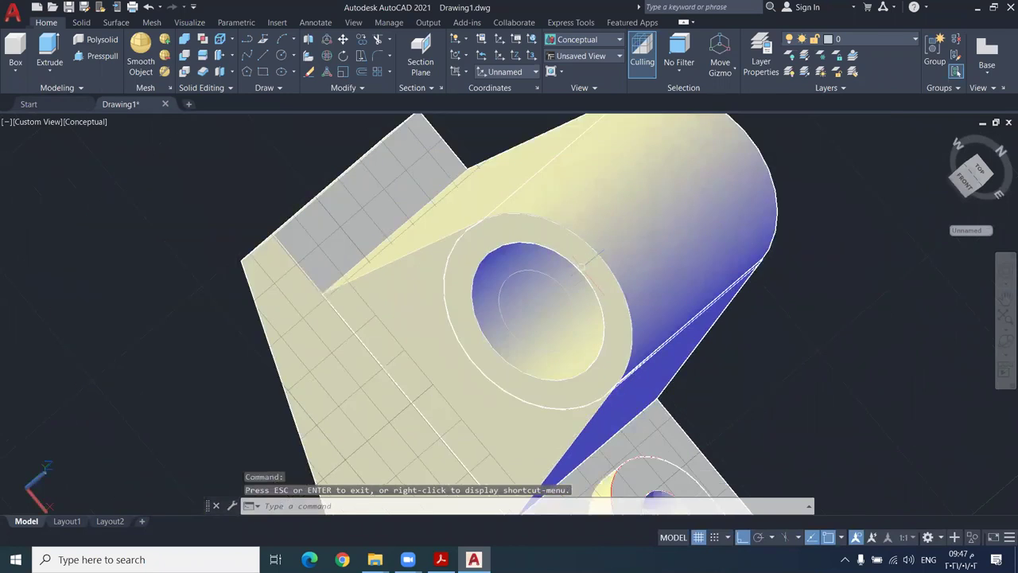
pyautogui.scroll(2, 587, 262)
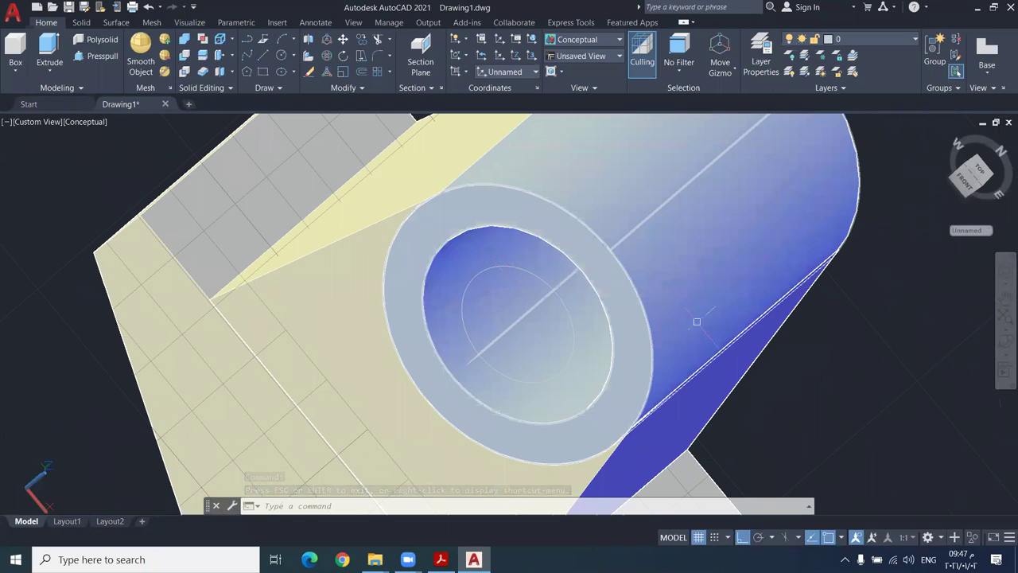
pyautogui.write('re')
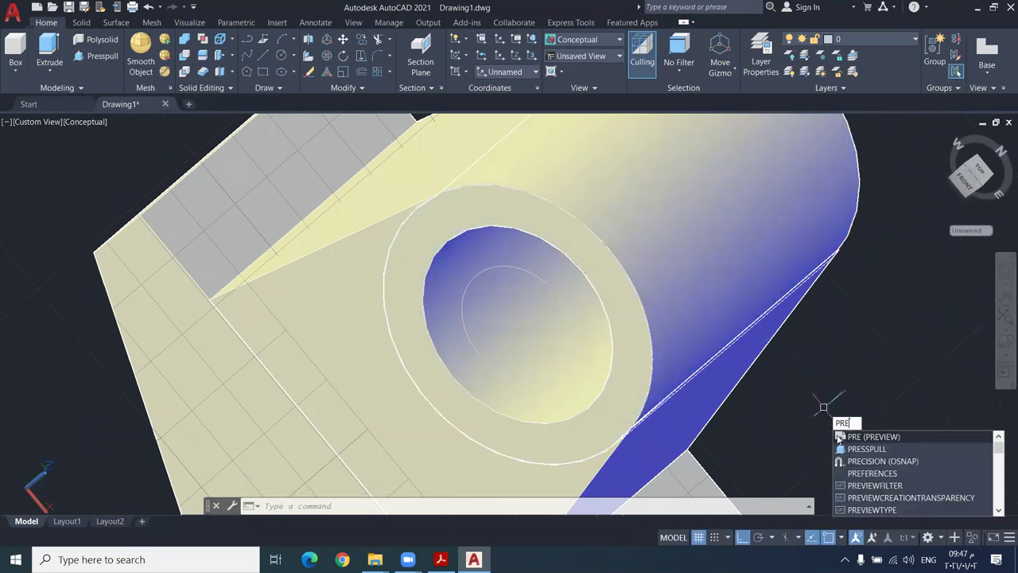
pyautogui.click(867, 449)
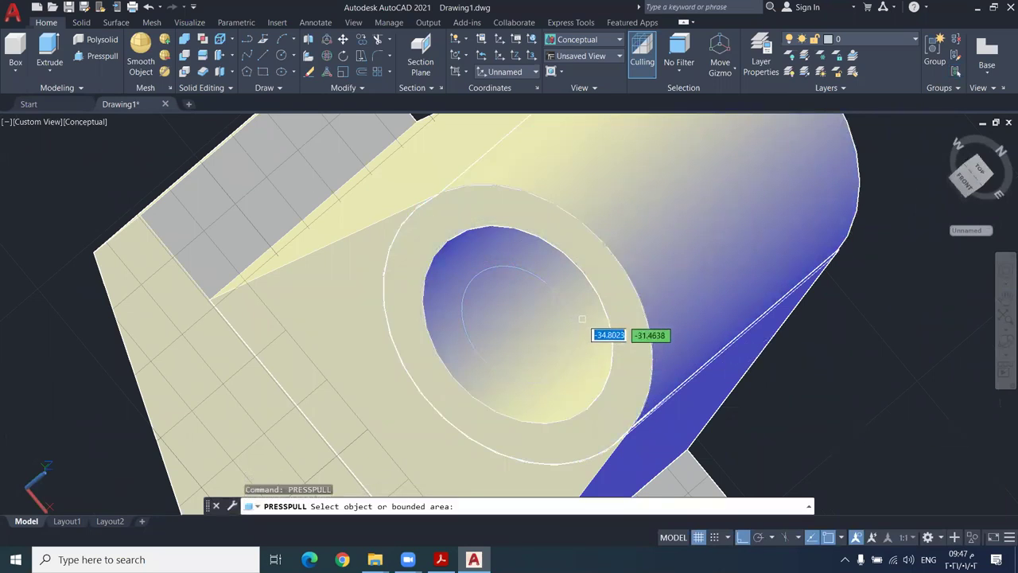
pyautogui.click(600, 307)
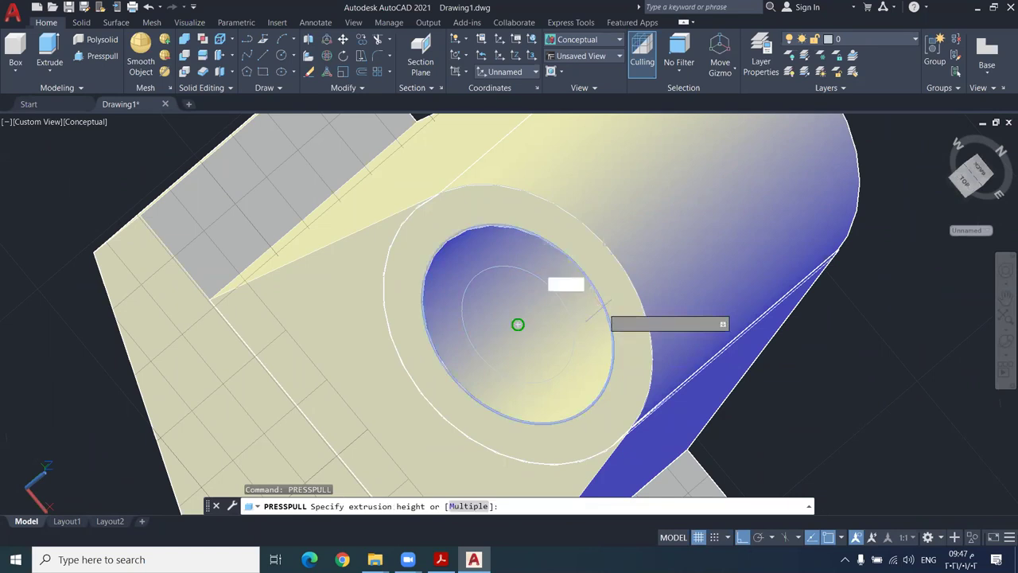
pyautogui.moveTo(811, 256); pyautogui.dragTo(649, 328, button='middle')
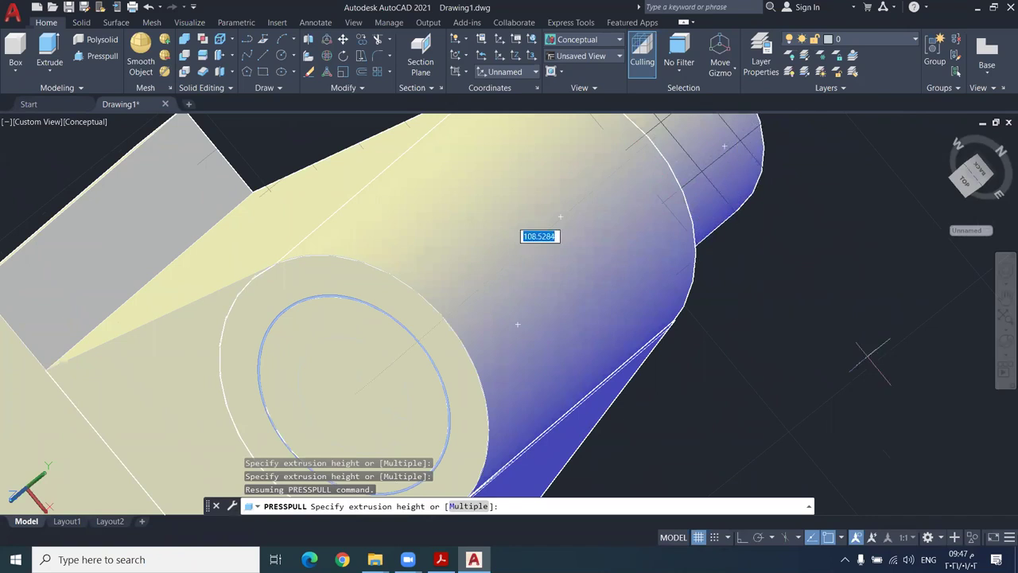
pyautogui.click(1004, 341)
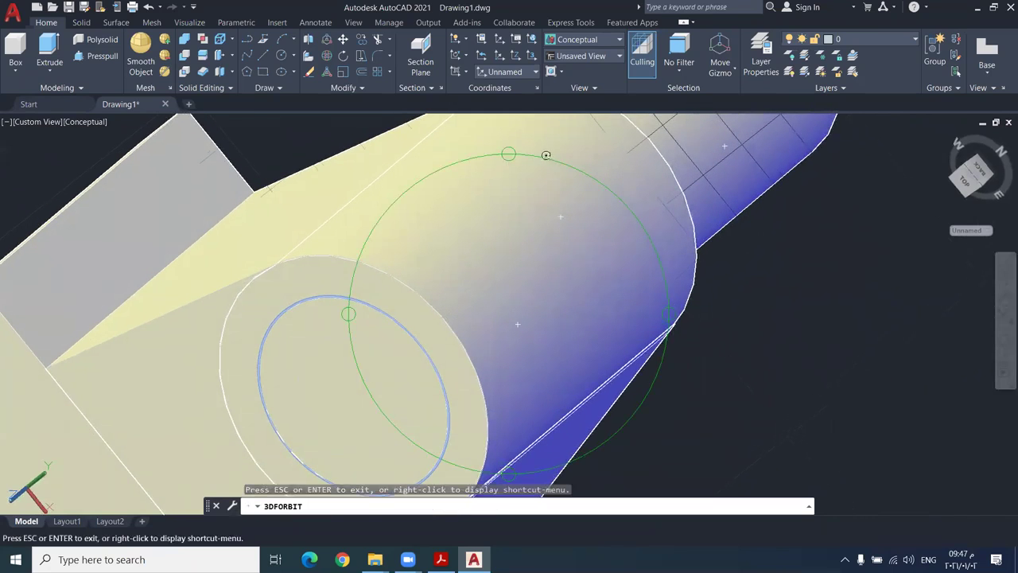
pyautogui.moveTo(508, 161); pyautogui.dragTo(508, 278)
pyautogui.keyDown('ctrl'); pyautogui.keyDown('shift'); pyautogui.moveTo(550, 224); pyautogui.dragTo(484, 269, button='middle'); pyautogui.keyUp('shift'); pyautogui.keyUp('ctrl')
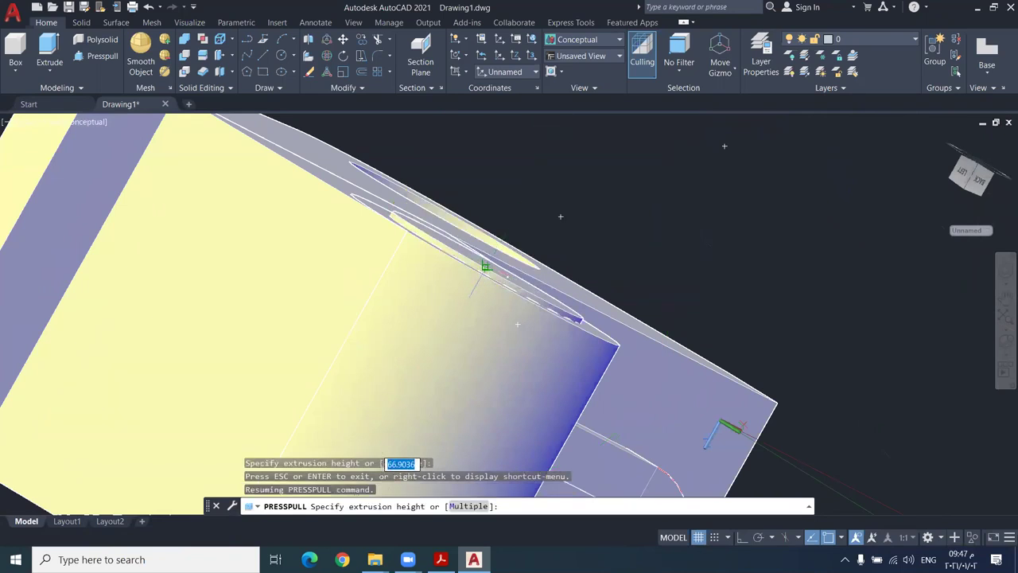
pyautogui.click(481, 271)
# Presspull the ring between the two concentric circles on the cylinder's end face inward, leaving the central core standing
pyautogui.moveTo(515, 355); pyautogui.dragTo(576, 299, button='middle')
pyautogui.scroll(-2, 575, 220)
pyautogui.keyDown('ctrl'); pyautogui.keyDown('shift'); pyautogui.moveTo(819, 374); pyautogui.dragTo(446, 248, button='middle'); pyautogui.keyUp('shift'); pyautogui.keyUp('ctrl')
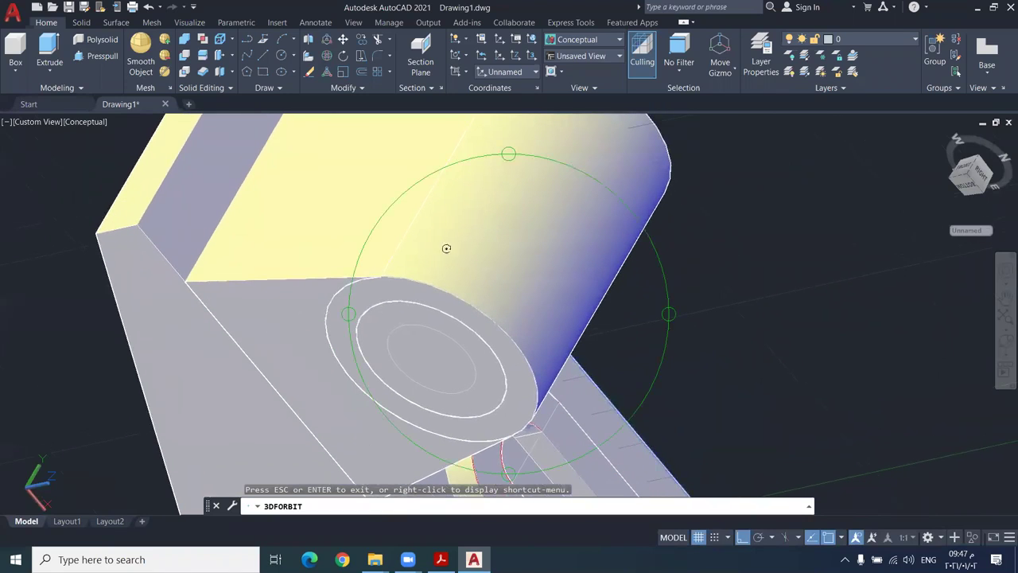
pyautogui.keyDown('ctrl'); pyautogui.keyDown('shift'); pyautogui.moveTo(374, 324); pyautogui.dragTo(375, 321, button='middle'); pyautogui.keyUp('shift'); pyautogui.keyUp('ctrl')
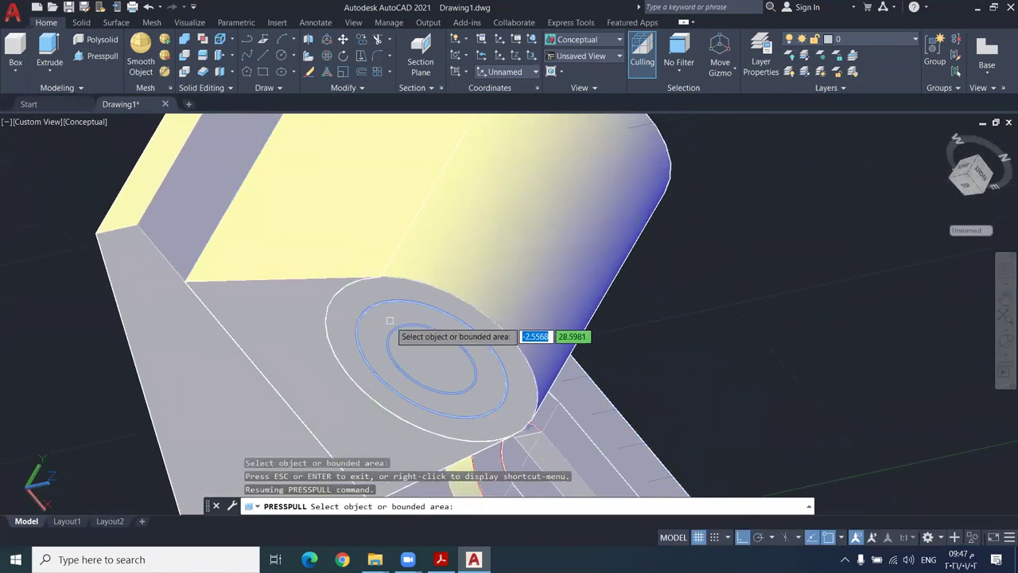
pyautogui.click(381, 309)
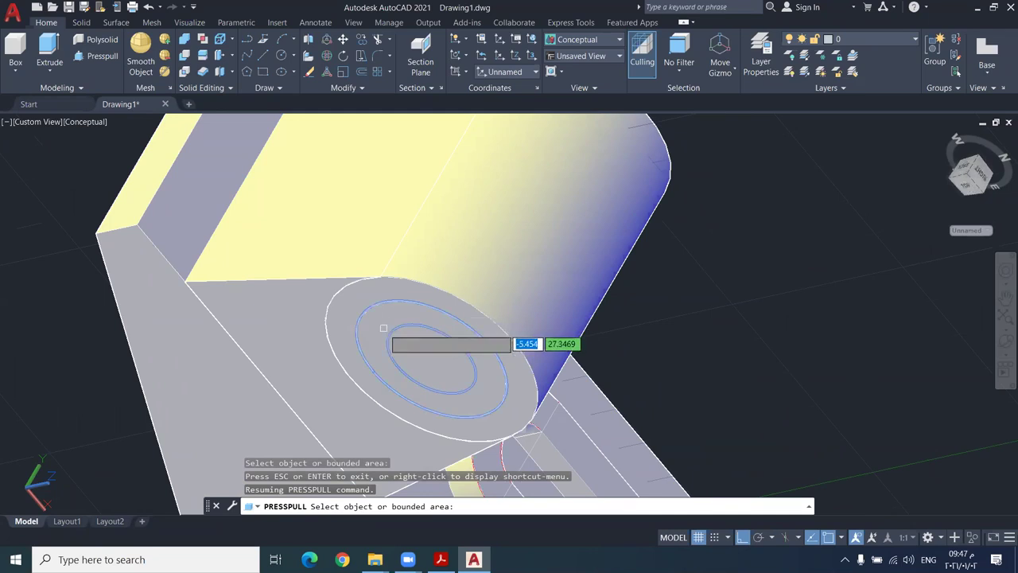
pyautogui.click(398, 318)
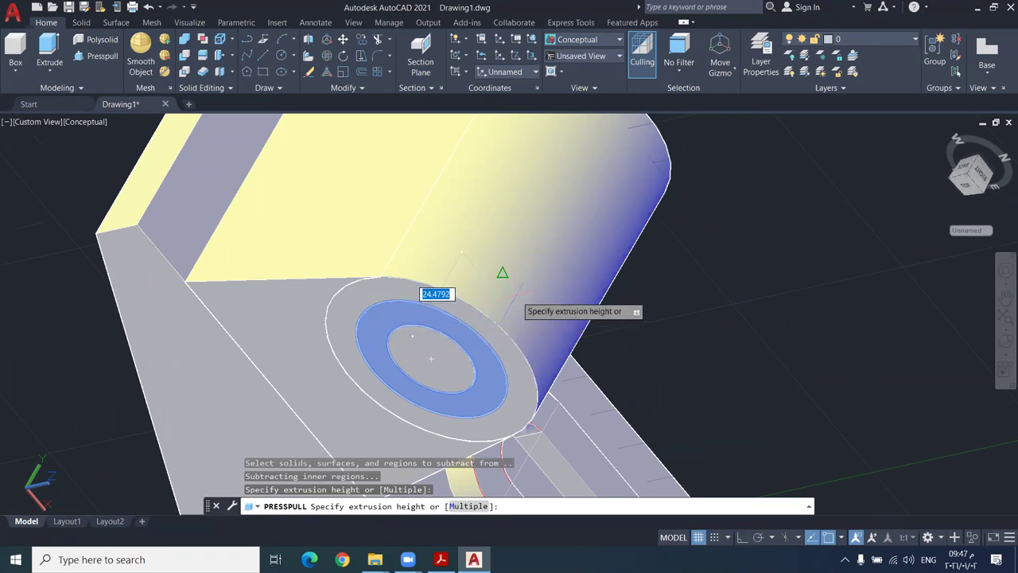
pyautogui.press('Return')
pyautogui.moveTo(517, 302); pyautogui.dragTo(409, 370, button='middle')
pyautogui.click(1004, 341)
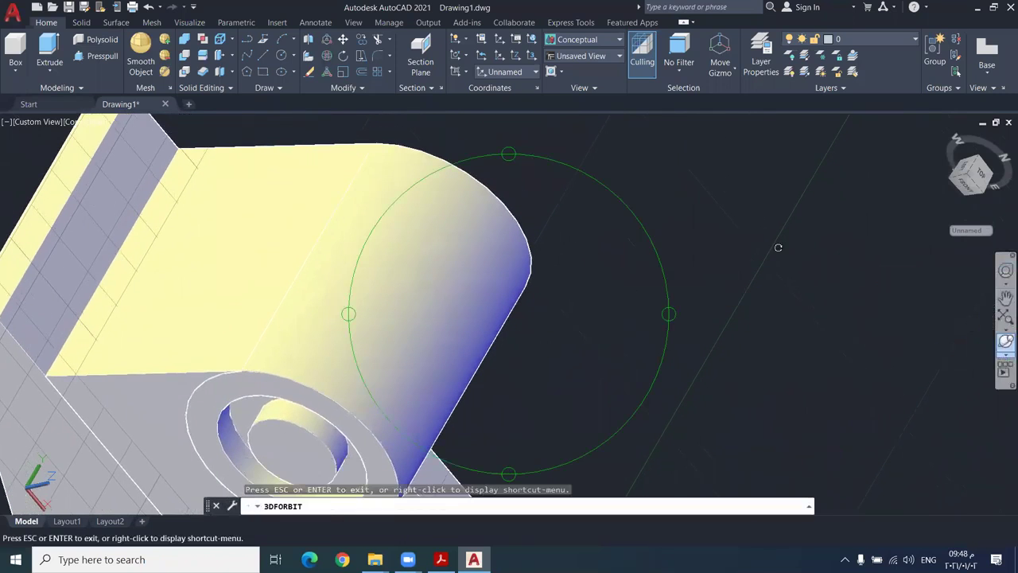
# Presspull the inner circle on the cylinder's opposite end face 6 units inward
pyautogui.moveTo(512, 158); pyautogui.dragTo(612, 198)
pyautogui.press('Escape')
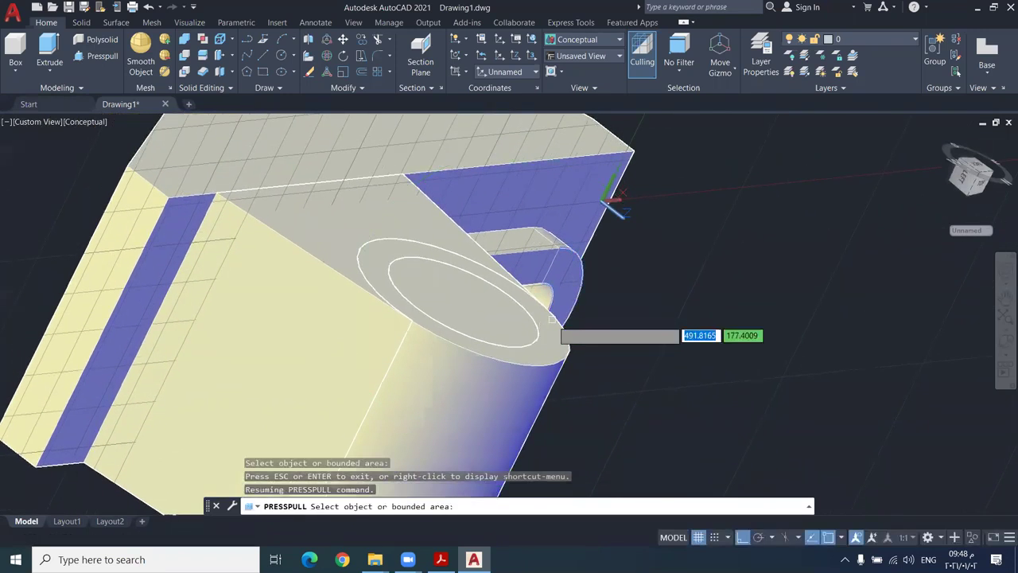
pyautogui.click(510, 328)
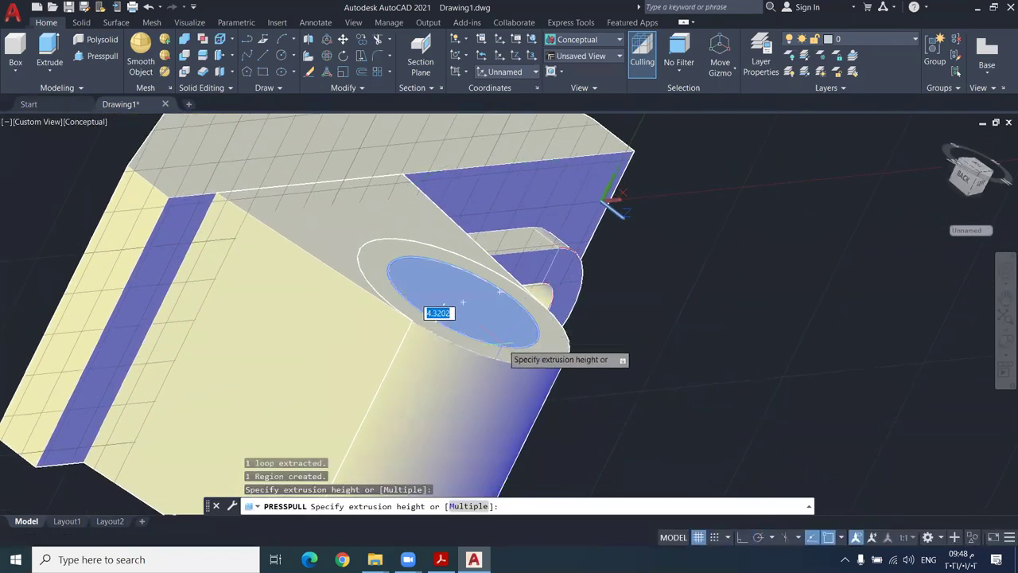
pyautogui.write('6')
pyautogui.press('Return')
pyautogui.moveTo(565, 376); pyautogui.dragTo(556, 283, button='middle')
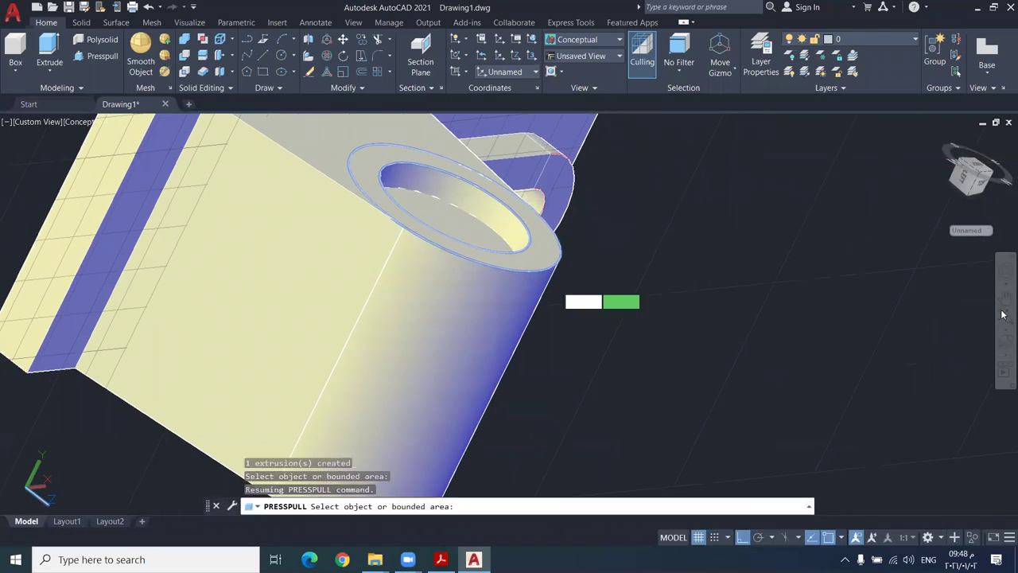
# Presspull the circular face of the central core inward along the cylinder to form the central bore
pyautogui.click(1003, 343)
pyautogui.moveTo(538, 175); pyautogui.dragTo(427, 395)
pyautogui.press('Escape')
pyautogui.click(337, 339)
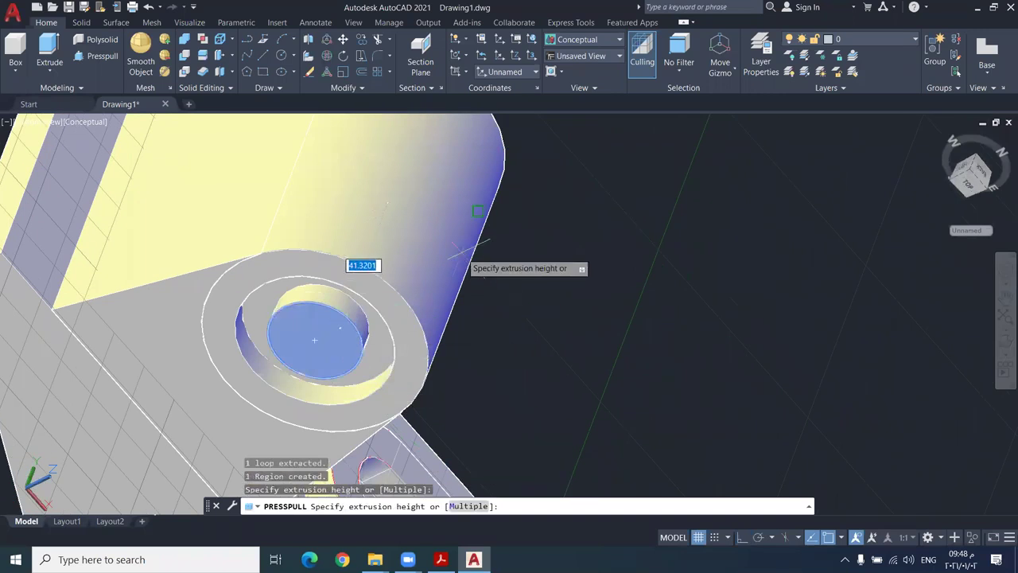
pyautogui.click(347, 209)
pyautogui.keyDown('shift'); pyautogui.moveTo(486, 267); pyautogui.dragTo(676, 179, button='middle'); pyautogui.keyUp('shift')
pyautogui.press('Return')
# Delete the leftover construction circle at the mouth of the cylinder's central bore
pyautogui.click(1005, 343)
pyautogui.moveTo(454, 222); pyautogui.dragTo(440, 165)
pyautogui.press('Escape')
pyautogui.click(408, 227)
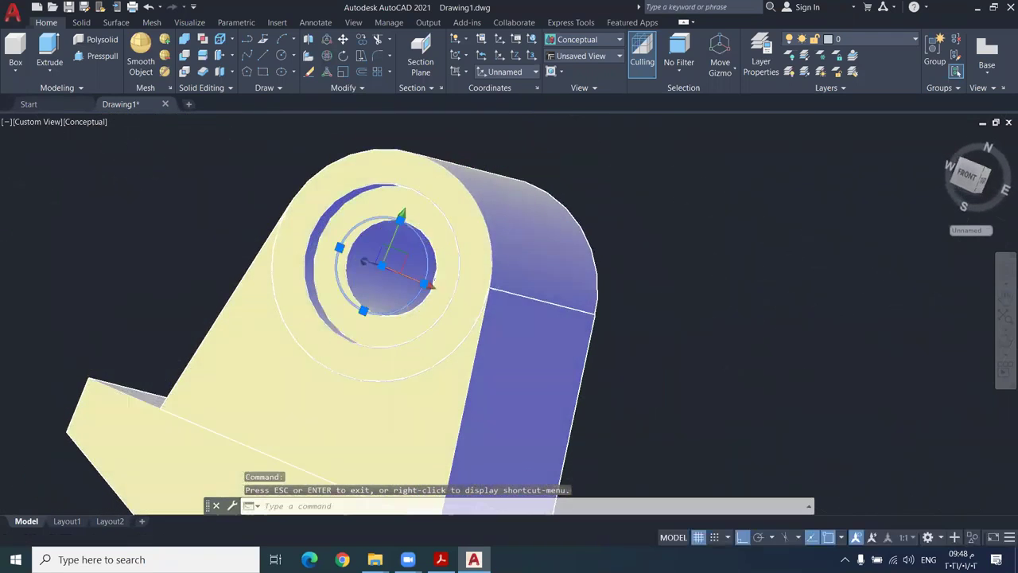
pyautogui.press('Delete')
pyautogui.scroll(-3, 457, 366)
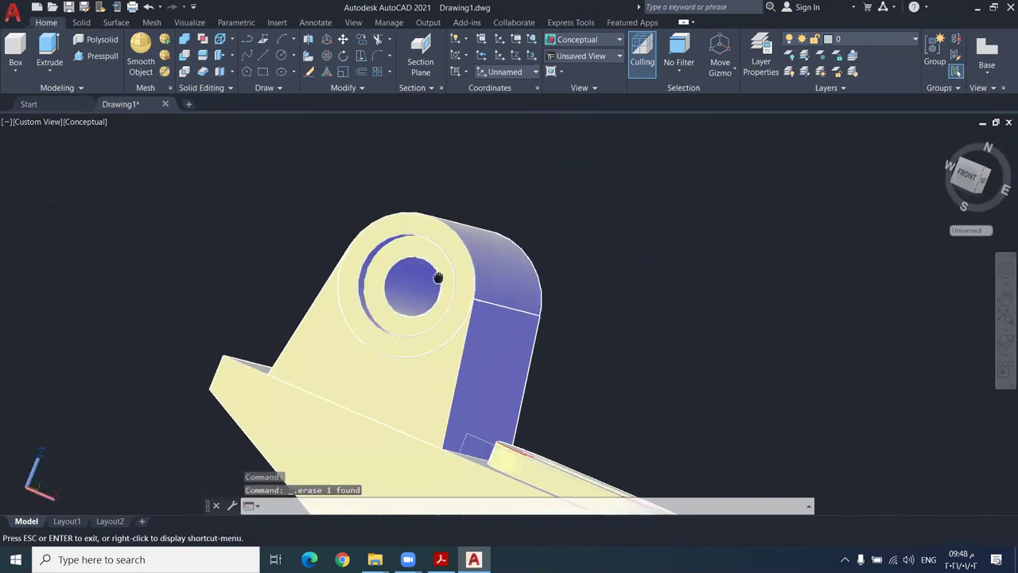
# Presspull the support's front face below the large cylinder 9 units inward, leaving the cylinder end protruding
pyautogui.click(1005, 343)
pyautogui.moveTo(539, 237)
pyautogui.mouseDown()
pyautogui.moveTo(561, 293)
pyautogui.moveTo(520, 257)
pyautogui.moveTo(529, 237)
pyautogui.mouseUp()
pyautogui.moveTo(515, 334); pyautogui.dragTo(515, 312)
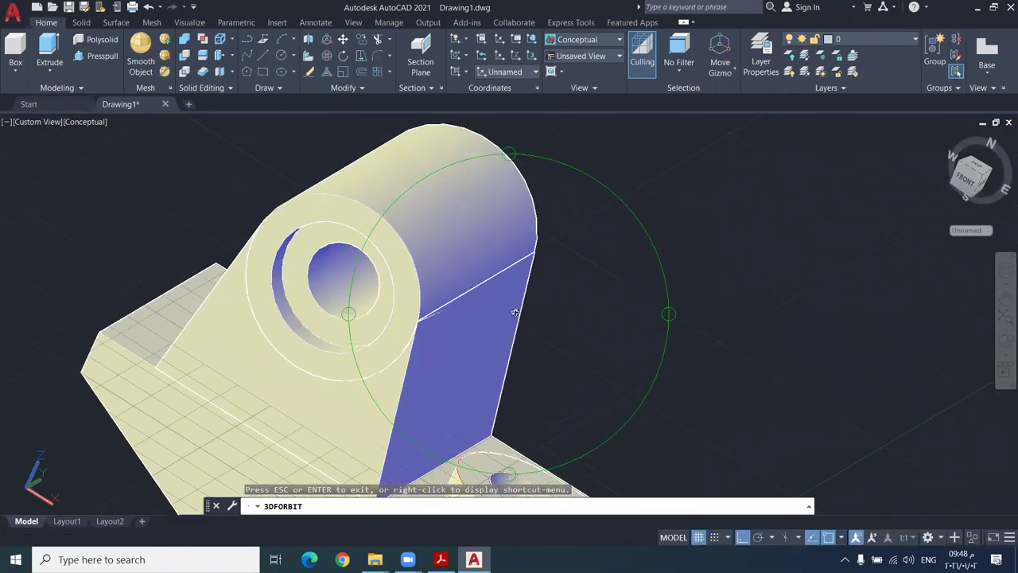
pyautogui.scroll(2, 509, 287)
pyautogui.moveTo(456, 327); pyautogui.dragTo(495, 249)
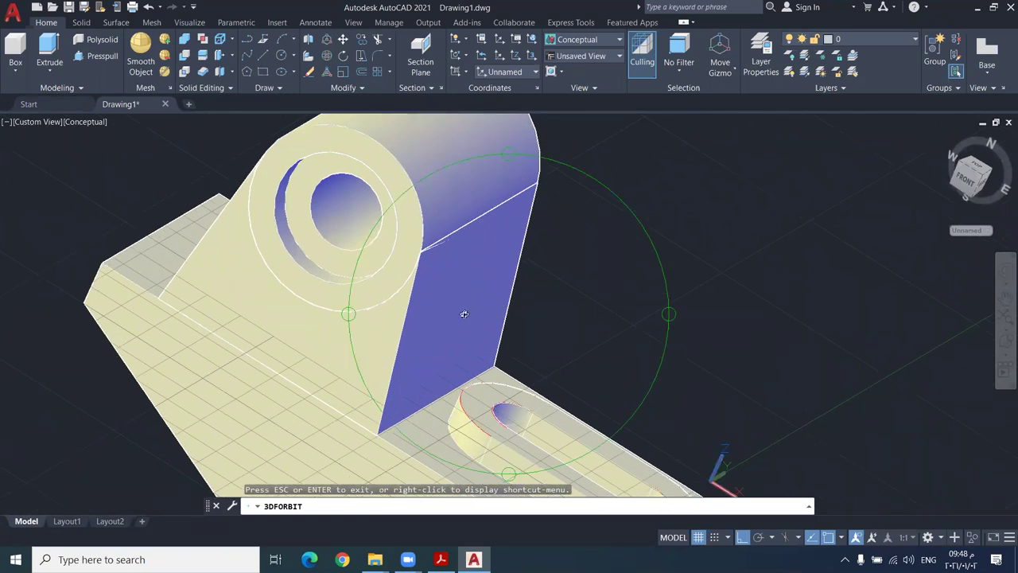
pyautogui.press('Escape')
pyautogui.scroll(2, 461, 297)
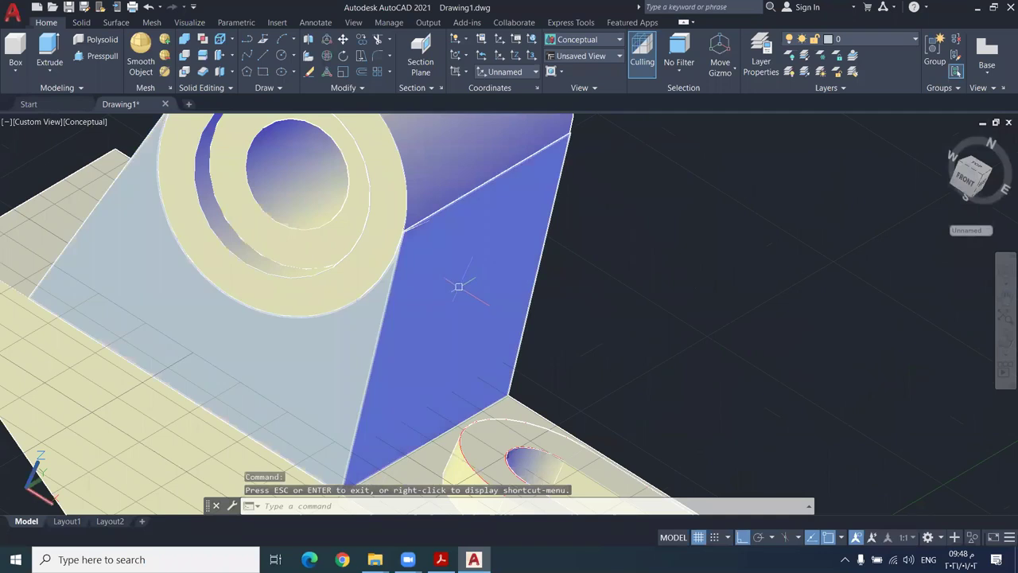
pyautogui.moveTo(460, 287); pyautogui.dragTo(506, 309, button='middle')
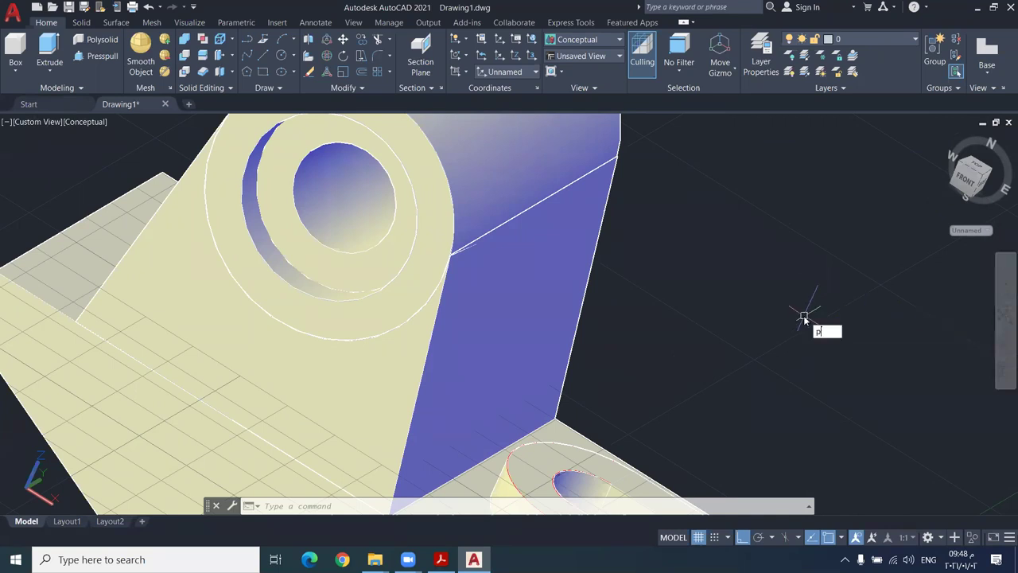
pyautogui.write('r')
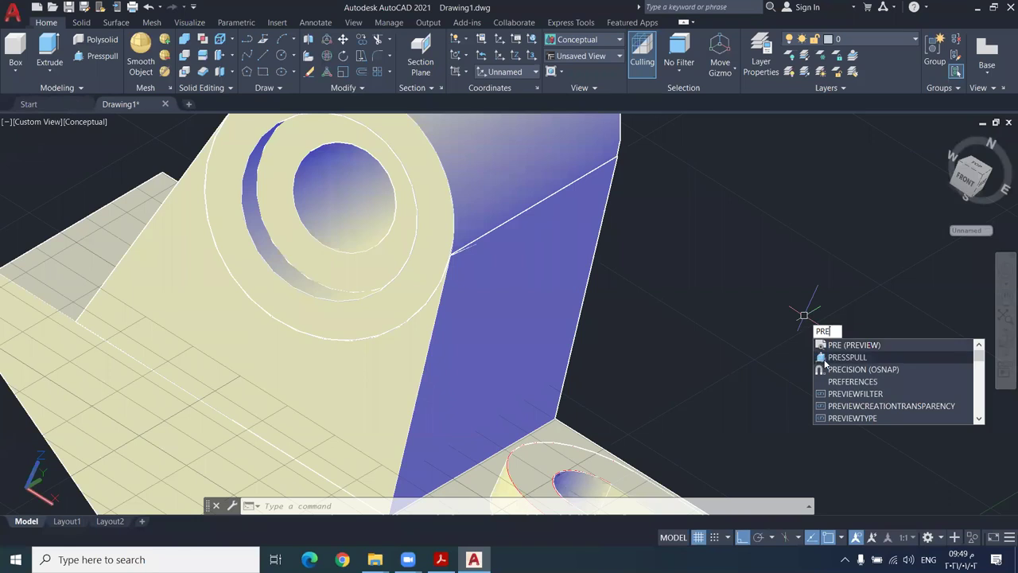
pyautogui.click(824, 358)
pyautogui.keyDown('shift'); pyautogui.moveTo(642, 386); pyautogui.dragTo(495, 323, button='middle'); pyautogui.keyUp('shift')
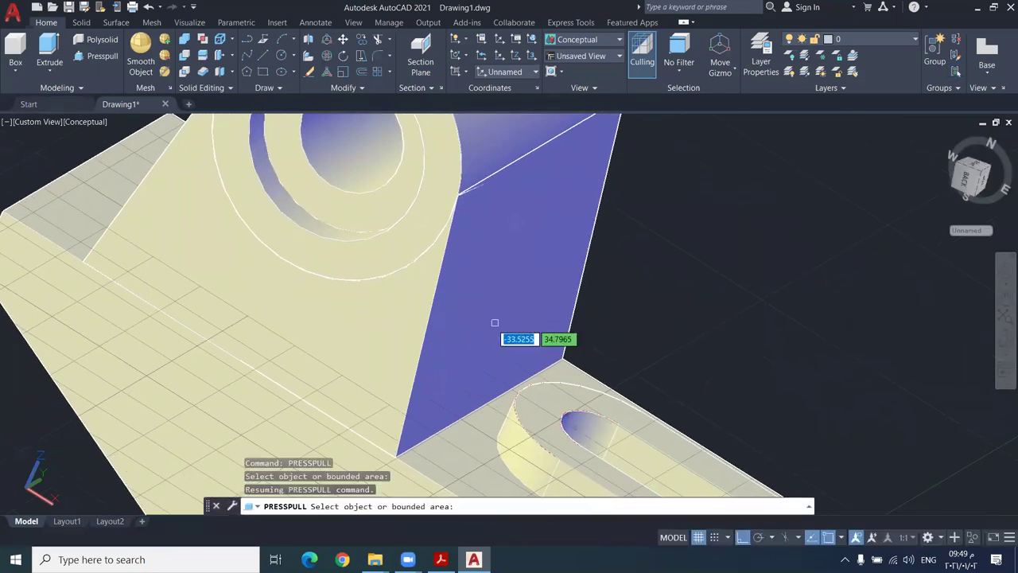
pyautogui.click(389, 333)
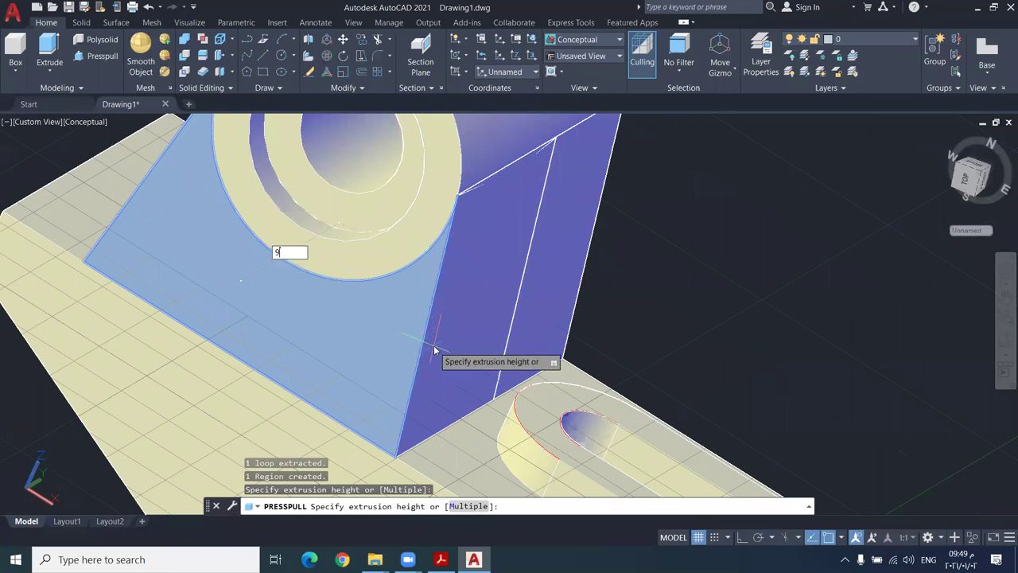
pyautogui.press('Return')
# Presspull the support's opposite end face below the cylinder 9 units inward
pyautogui.moveTo(474, 315); pyautogui.dragTo(481, 339, button='middle')
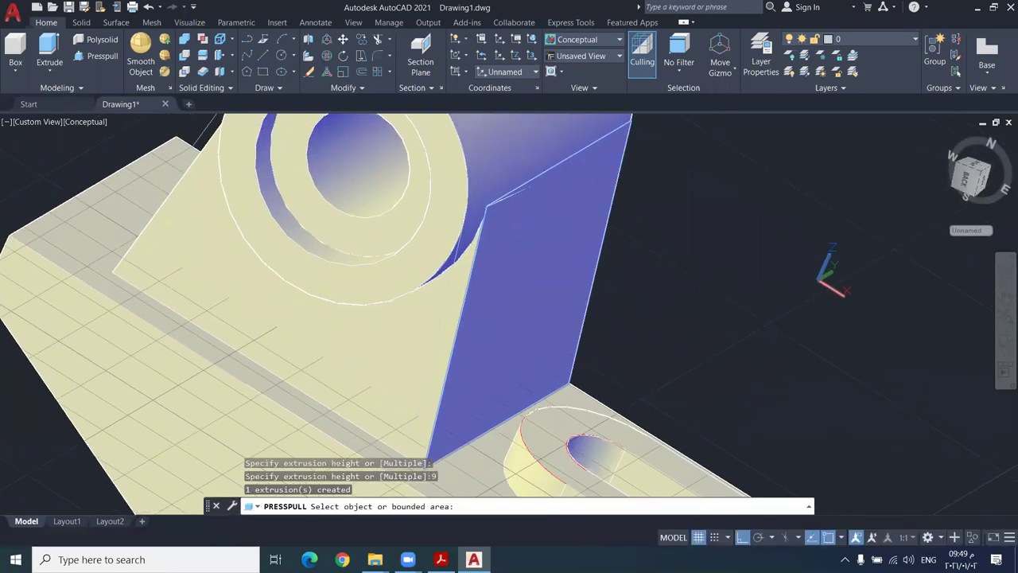
pyautogui.keyDown('shift'); pyautogui.moveTo(568, 263); pyautogui.dragTo(408, 355, button='middle'); pyautogui.keyUp('shift')
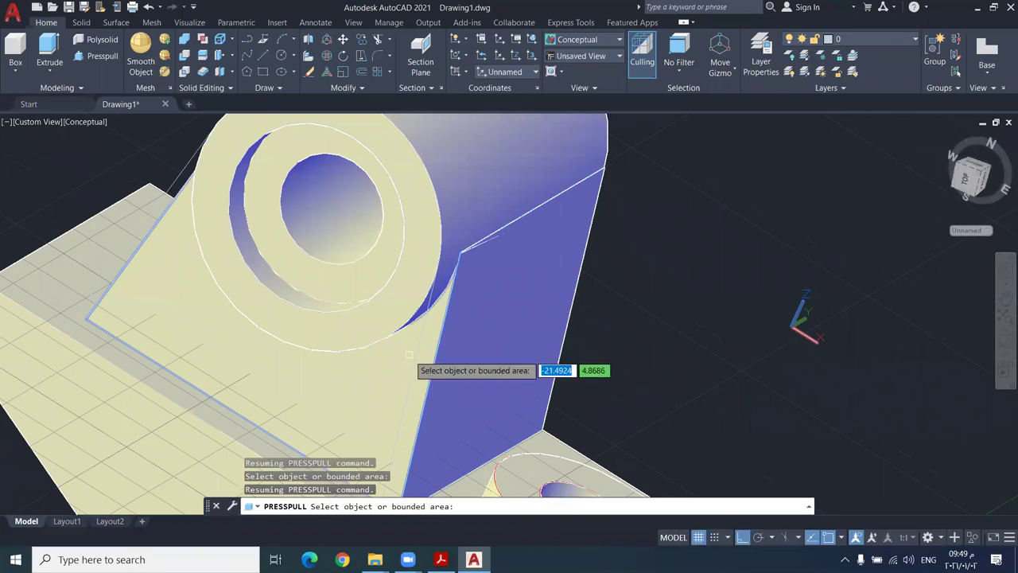
pyautogui.keyDown('shift'); pyautogui.moveTo(98, 284); pyautogui.dragTo(324, 320, button='middle'); pyautogui.keyUp('shift')
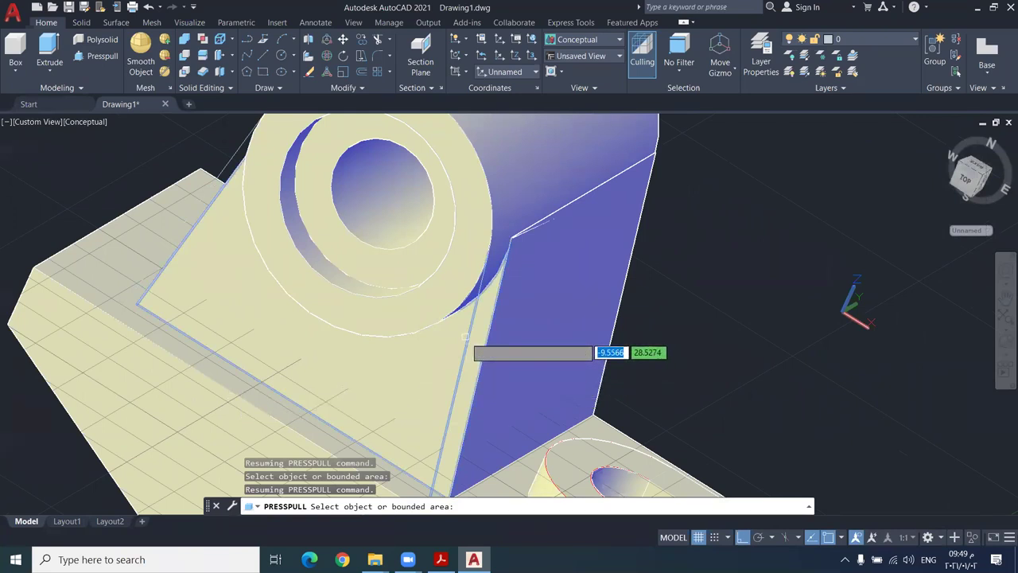
pyautogui.scroll(-1, 465, 336)
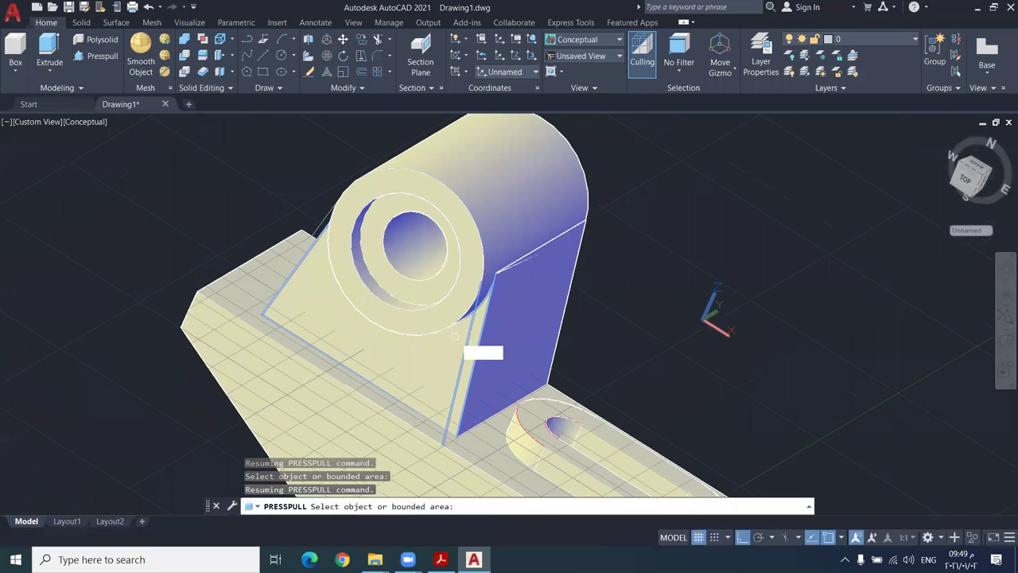
pyautogui.scroll(4, 461, 359)
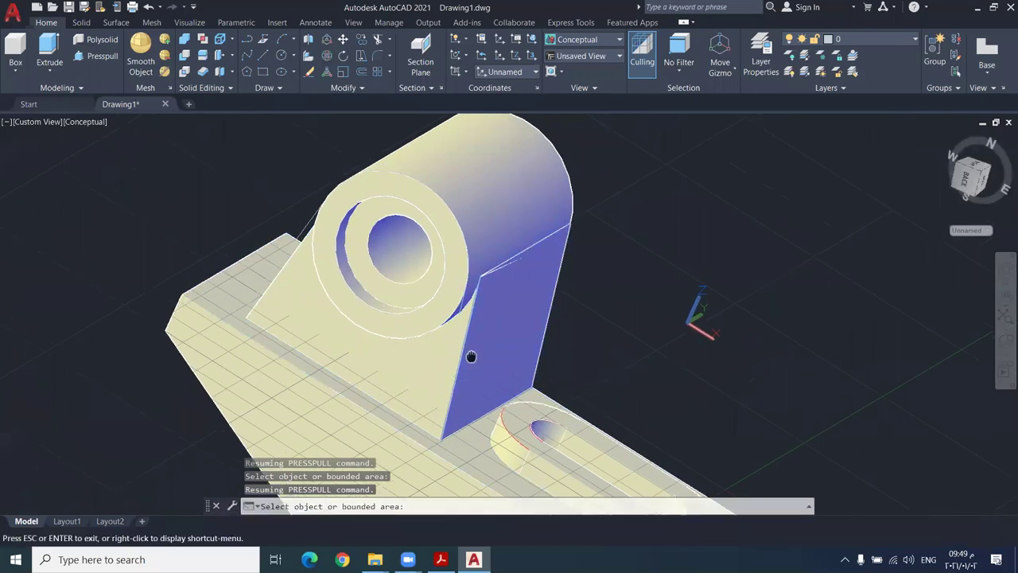
pyautogui.click(1002, 347)
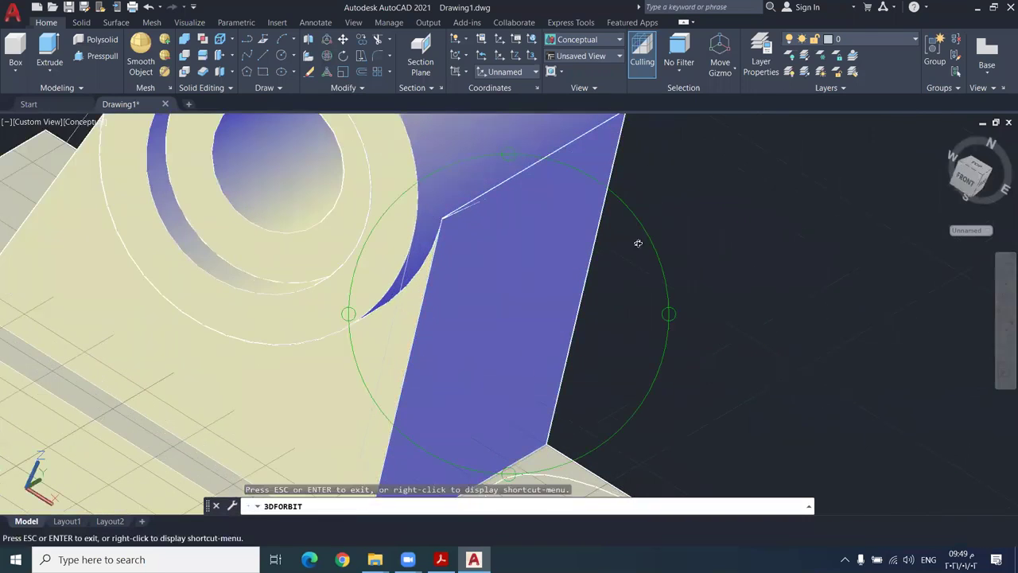
pyautogui.moveTo(504, 157); pyautogui.dragTo(439, 190)
pyautogui.moveTo(661, 313); pyautogui.dragTo(686, 278)
pyautogui.moveTo(301, 405); pyautogui.dragTo(391, 425)
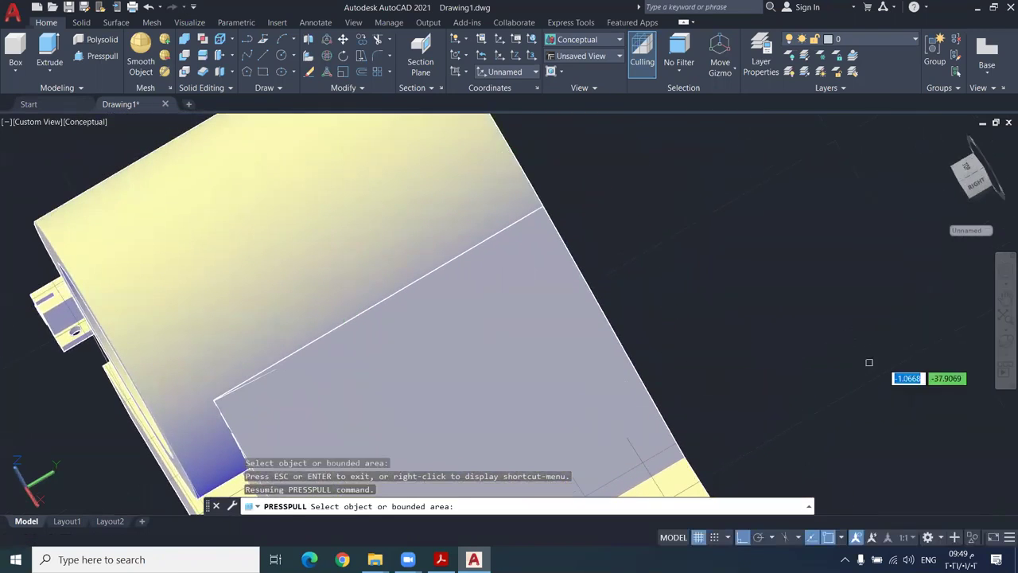
pyautogui.moveTo(657, 310); pyautogui.dragTo(268, 415)
pyautogui.press('Escape')
pyautogui.hotkey('ctrl', 'shift', 'e')
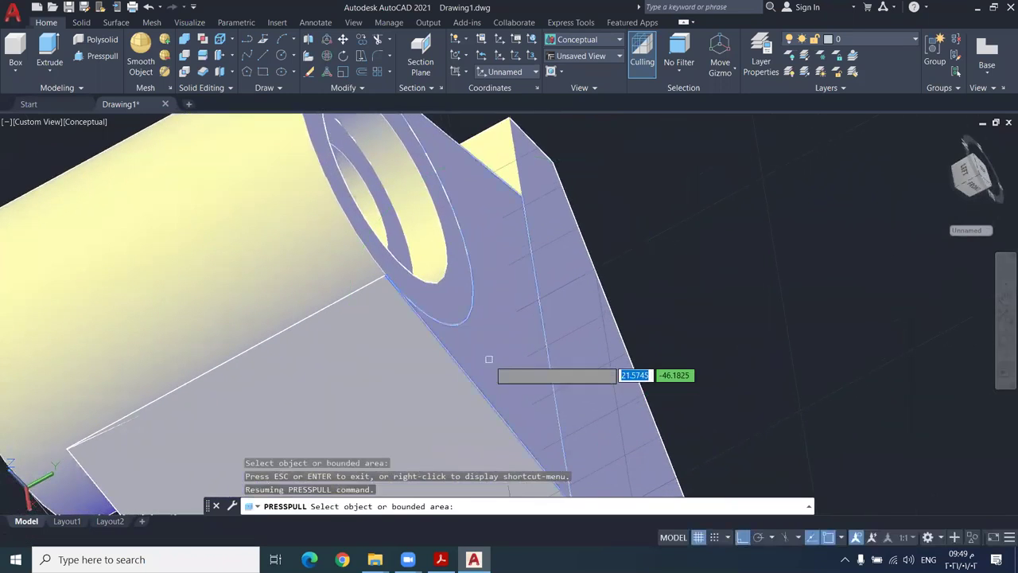
pyautogui.click(488, 357)
pyautogui.write('9')
pyautogui.press('Return')
# Bring the front of the cylinder support into view and reset the coordinate system to World
pyautogui.moveTo(436, 380); pyautogui.dragTo(767, 301, button='middle')
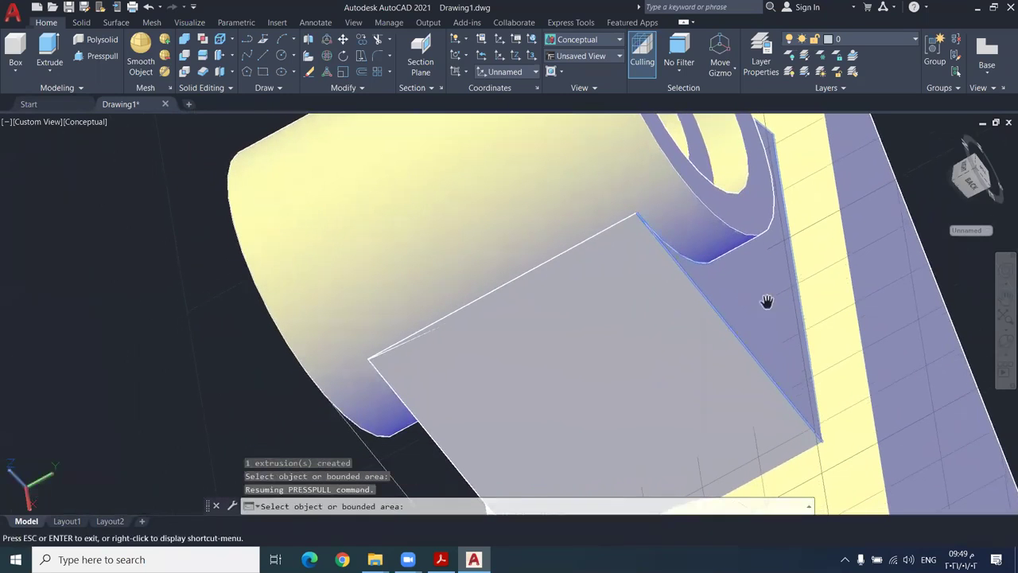
pyautogui.moveTo(1013, 346); pyautogui.dragTo(1003, 349, button='middle')
pyautogui.click(1004, 343)
pyautogui.moveTo(555, 231); pyautogui.dragTo(641, 229)
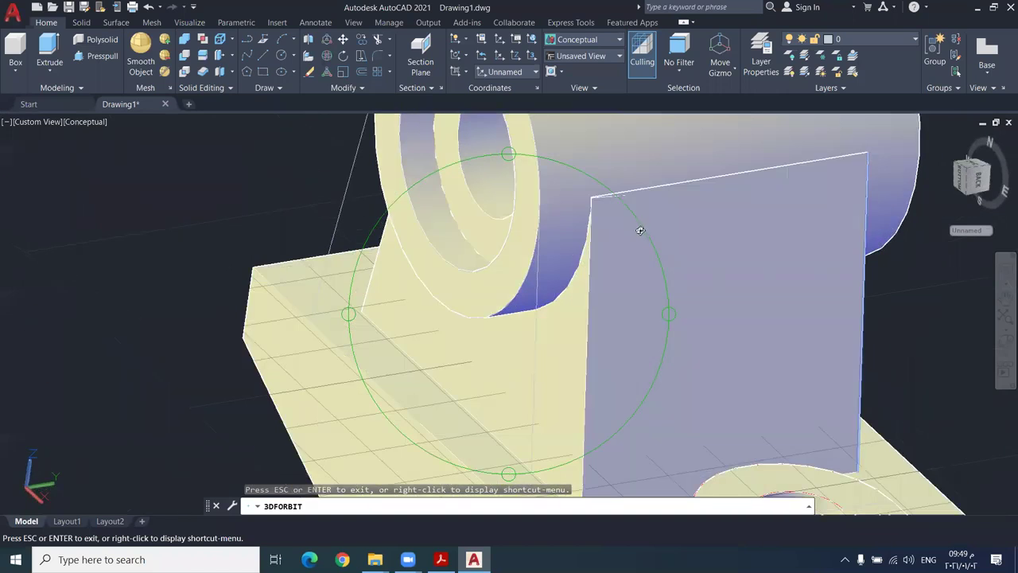
pyautogui.press('Escape')
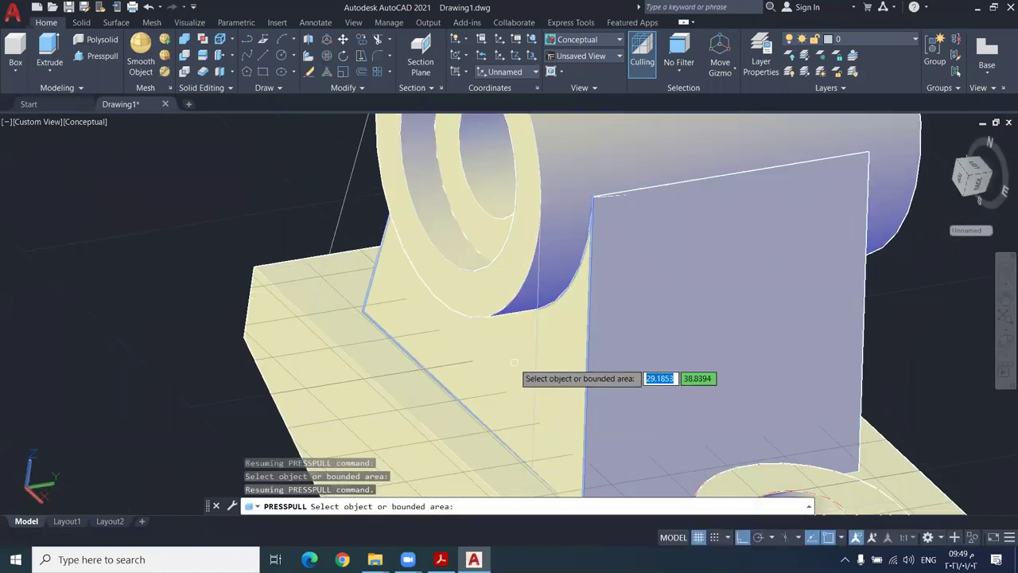
pyautogui.click(1004, 343)
pyautogui.moveTo(619, 177); pyautogui.dragTo(526, 364)
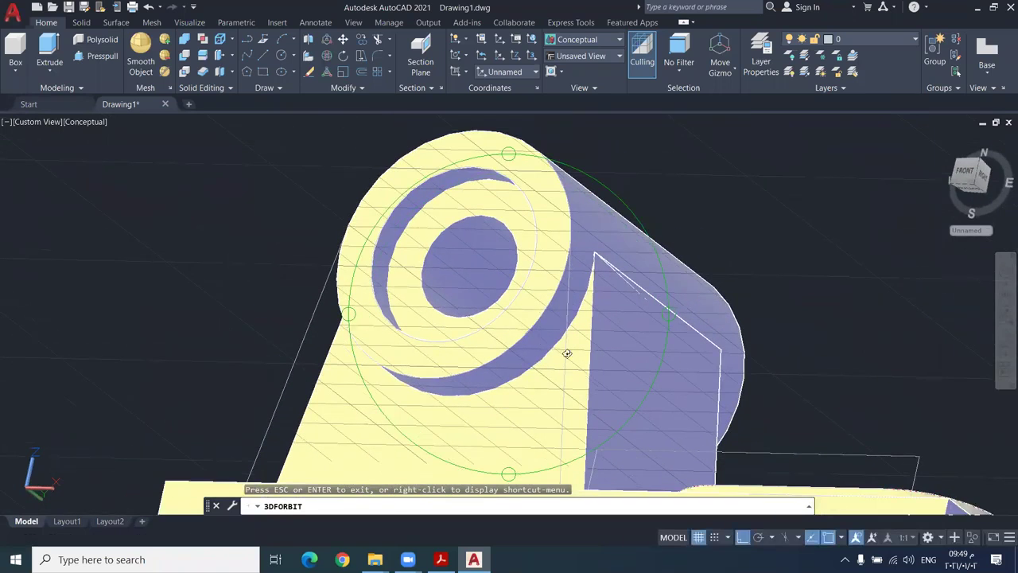
pyautogui.press('Escape')
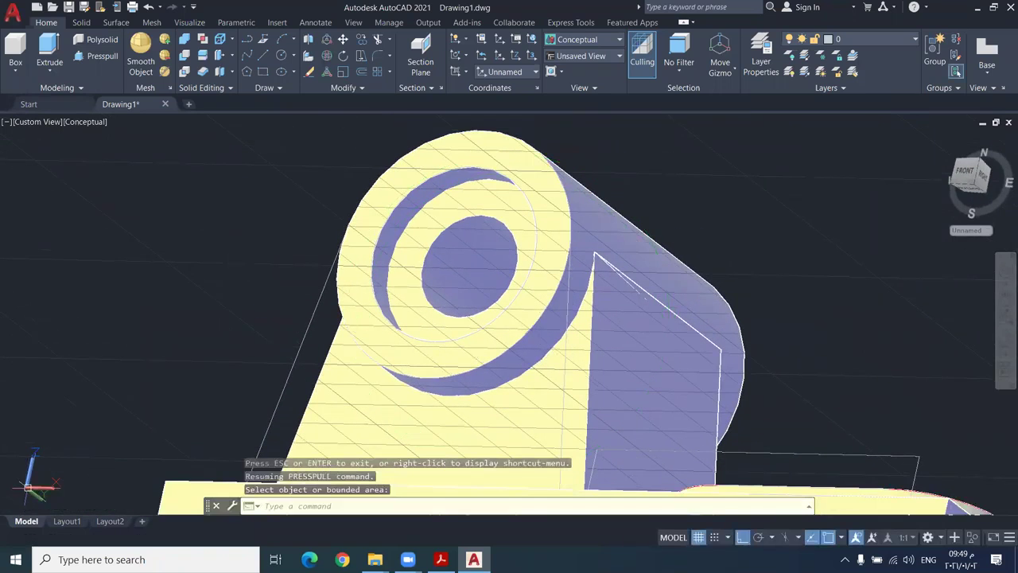
pyautogui.rightClick(30, 485)
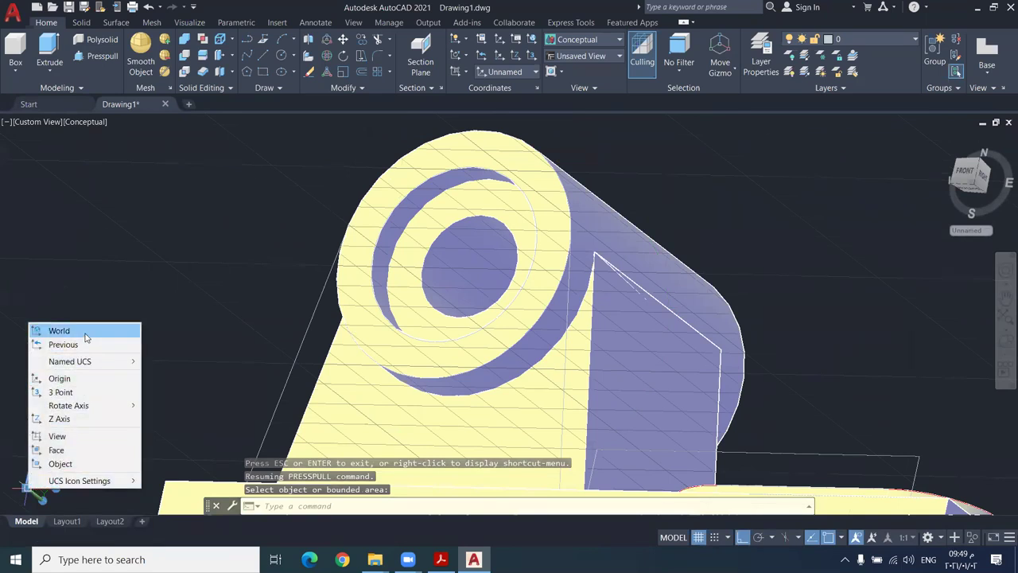
pyautogui.click(59, 330)
pyautogui.write('PRE')
pyautogui.press('Return')
pyautogui.press('Escape')
pyautogui.press('Escape')
pyautogui.press('Escape')
# Presspull the support's front face below the cylinder 37 units inward, leaving only the rear wall of the support
pyautogui.write('Per')
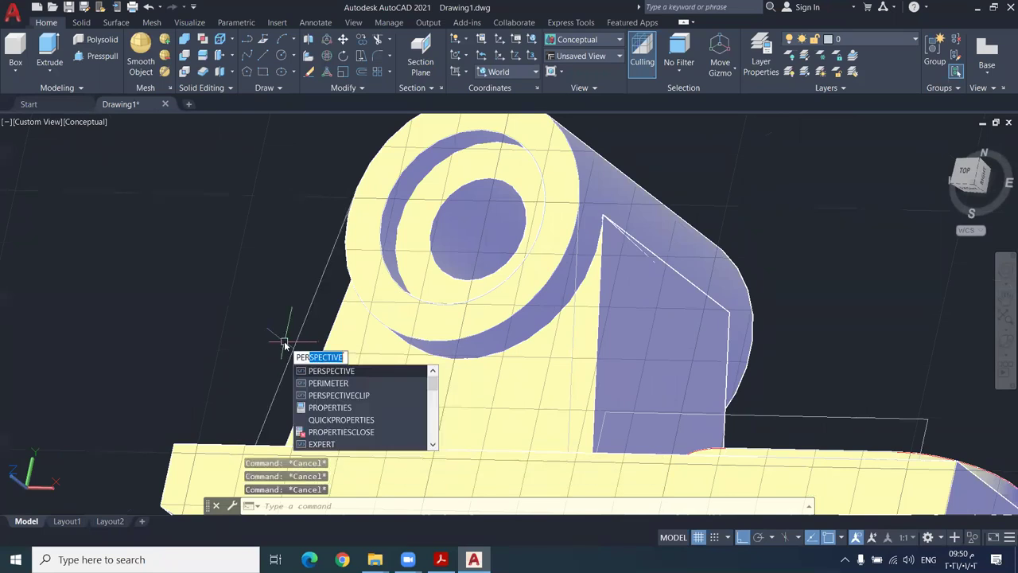
pyautogui.press('BackSpace')
pyautogui.press('BackSpace')
pyautogui.write('r')
pyautogui.press('BackSpace')
pyautogui.press('BackSpace')
pyautogui.press('BackSpace')
pyautogui.write('re')
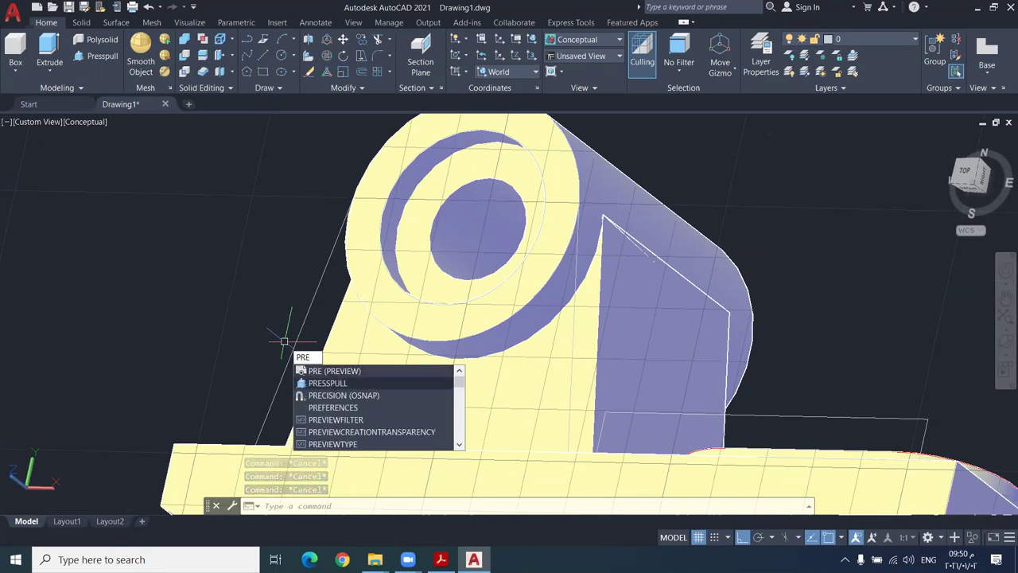
pyautogui.press('Return')
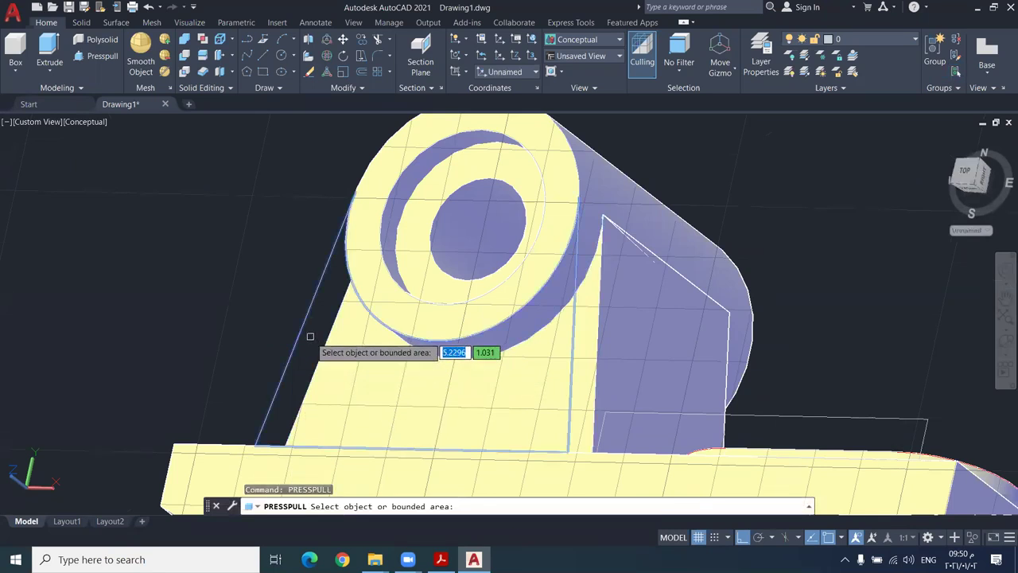
pyautogui.moveTo(660, 332); pyautogui.dragTo(635, 367, button='middle')
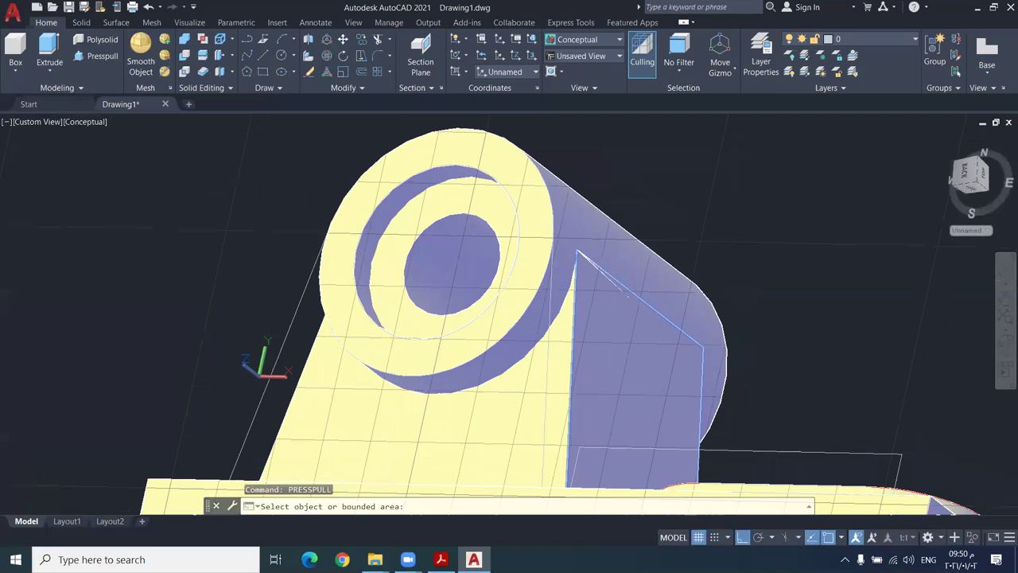
pyautogui.click(1005, 342)
pyautogui.moveTo(517, 158); pyautogui.dragTo(628, 272)
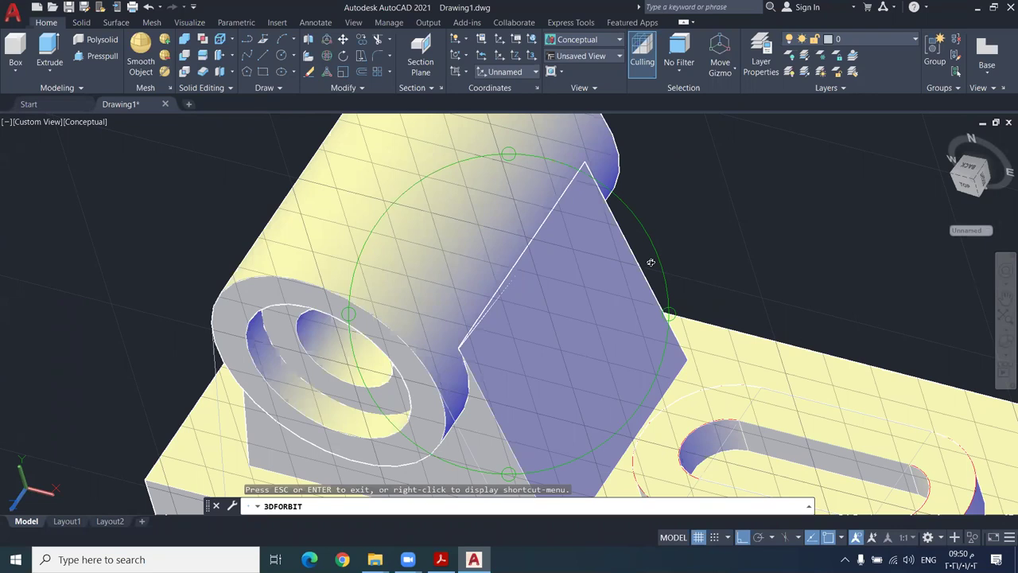
pyautogui.moveTo(511, 385); pyautogui.dragTo(511, 342)
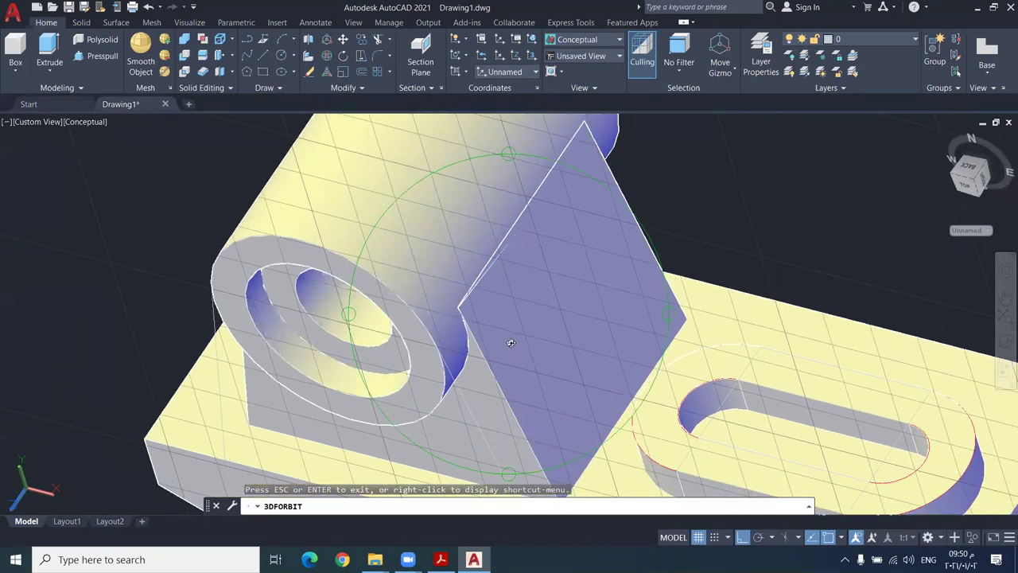
pyautogui.click(488, 395)
pyautogui.write('37')
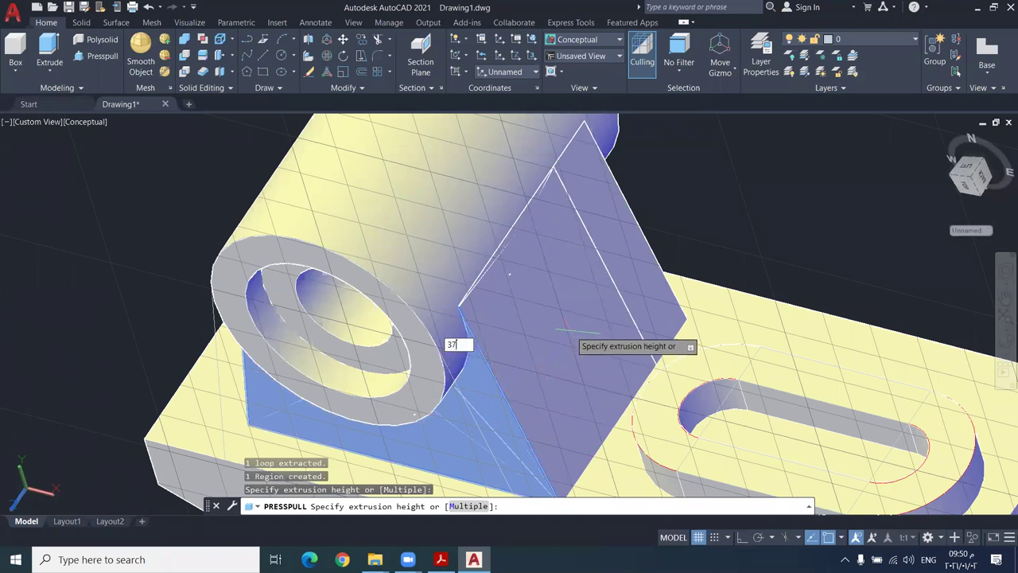
pyautogui.press('Return')
pyautogui.keyDown('shift'); pyautogui.moveTo(574, 334); pyautogui.dragTo(517, 350, button='middle'); pyautogui.keyUp('shift')
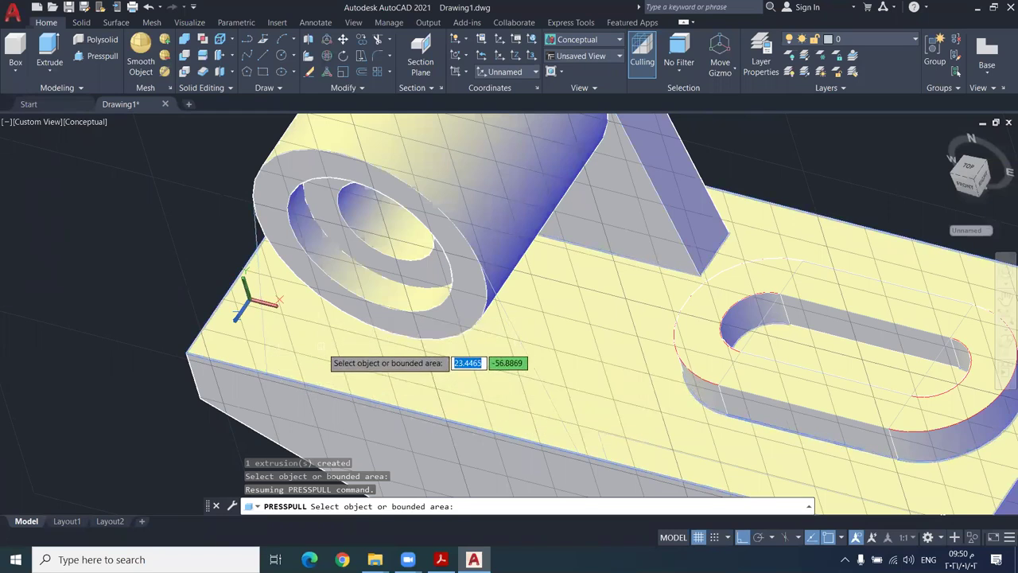
pyautogui.press('Escape')
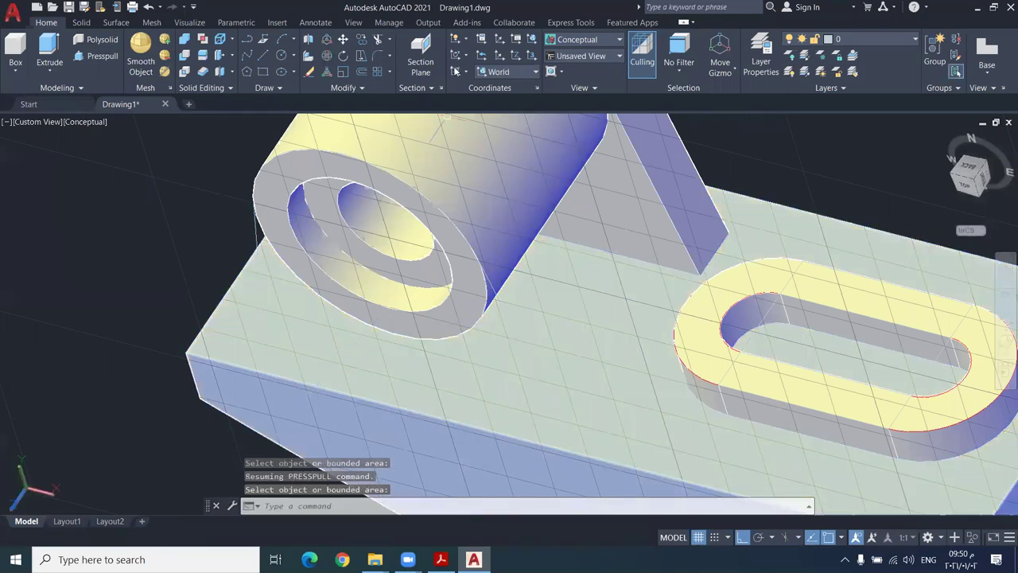
# Restart the Presspull command for another area of the model
pyautogui.click(456, 71)
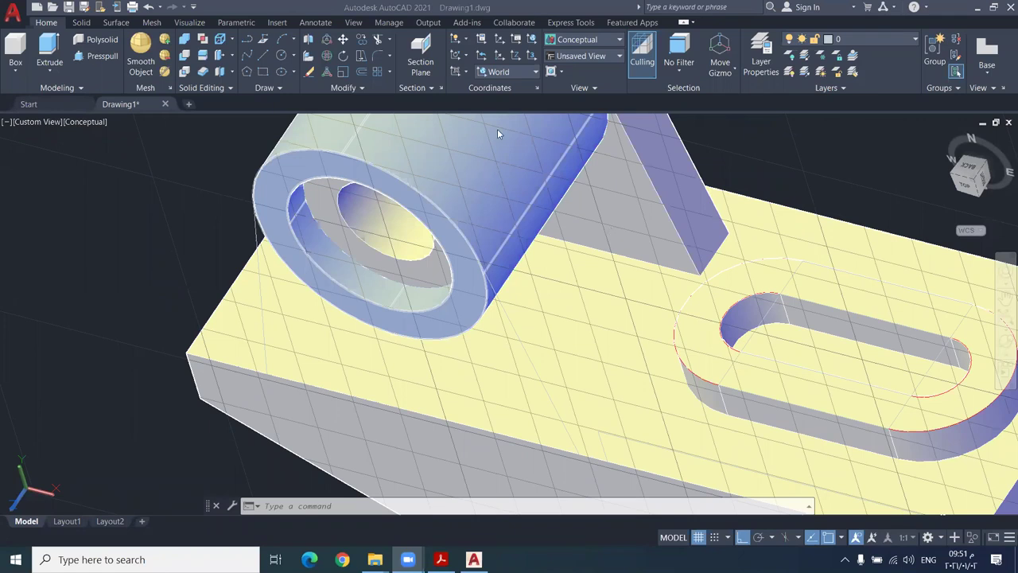
pyautogui.moveTo(646, 226); pyautogui.dragTo(584, 231, button='middle')
pyautogui.write('PRE')
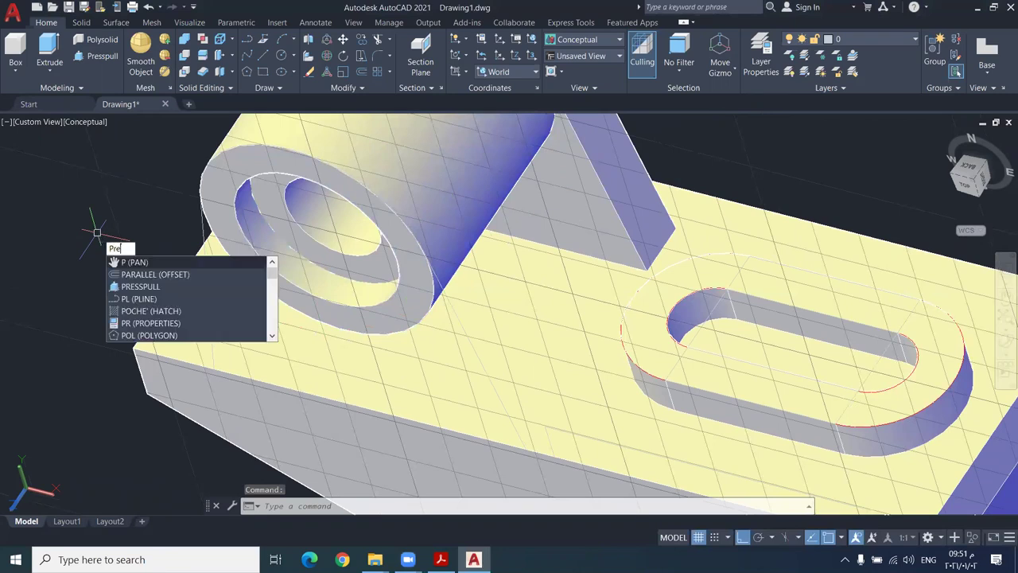
pyautogui.click(140, 273)
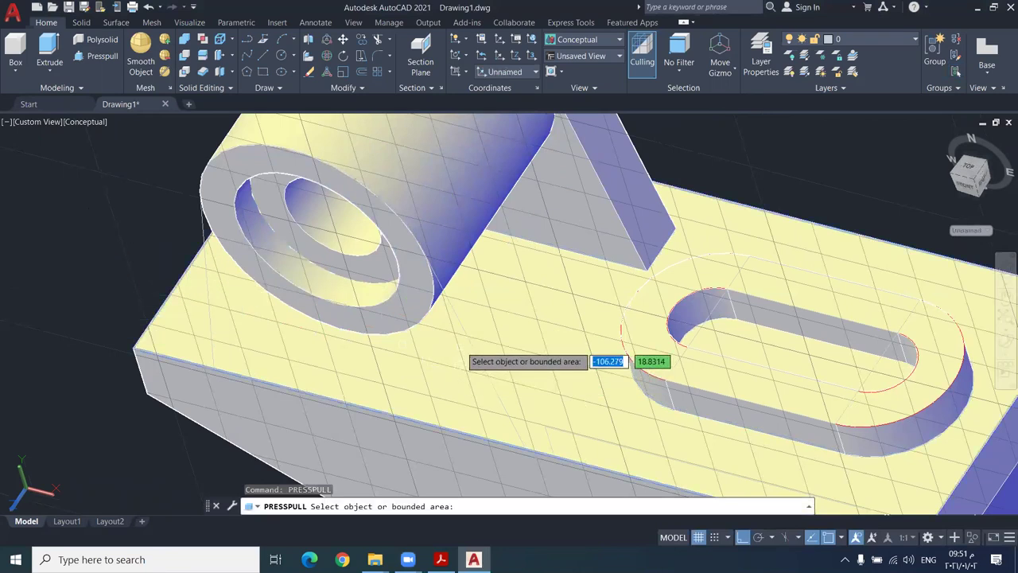